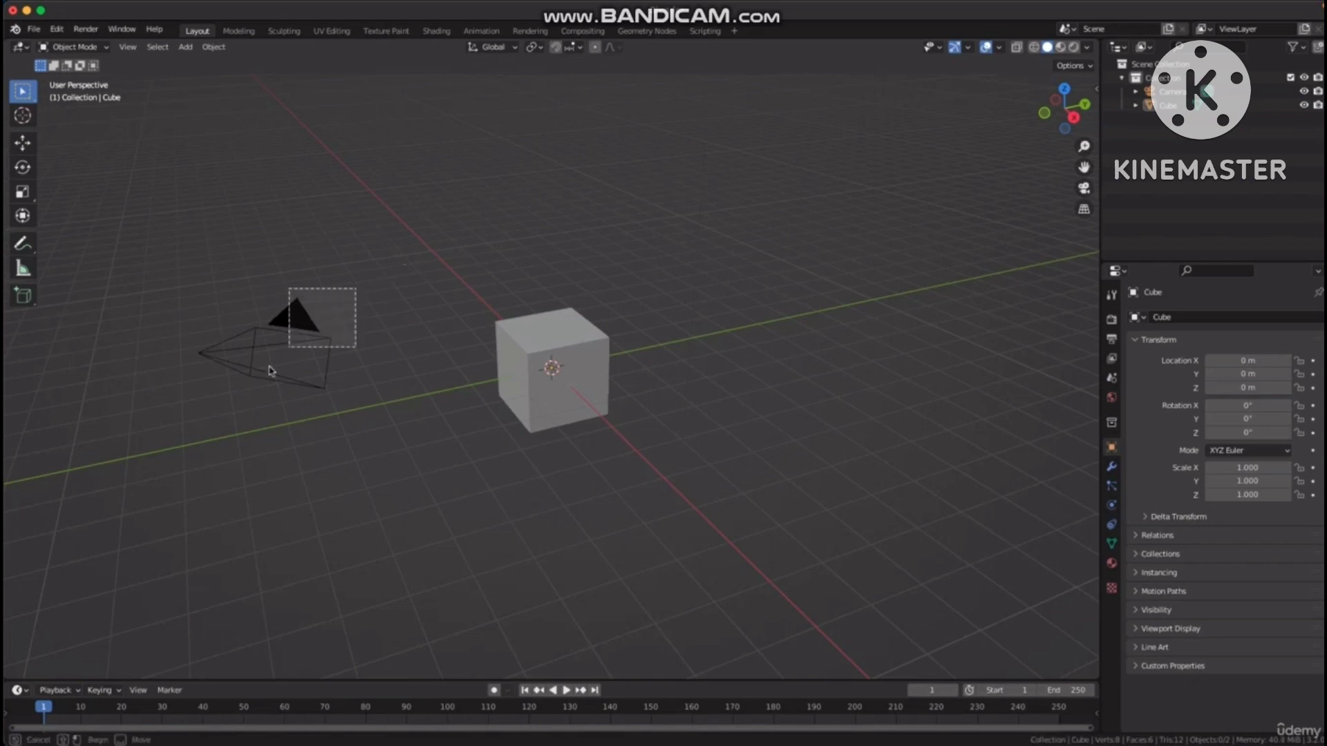
# Delete the camera from the scene and select the cube.
pyautogui.press('x')
pyautogui.click(259, 366)
pyautogui.click(575, 355)
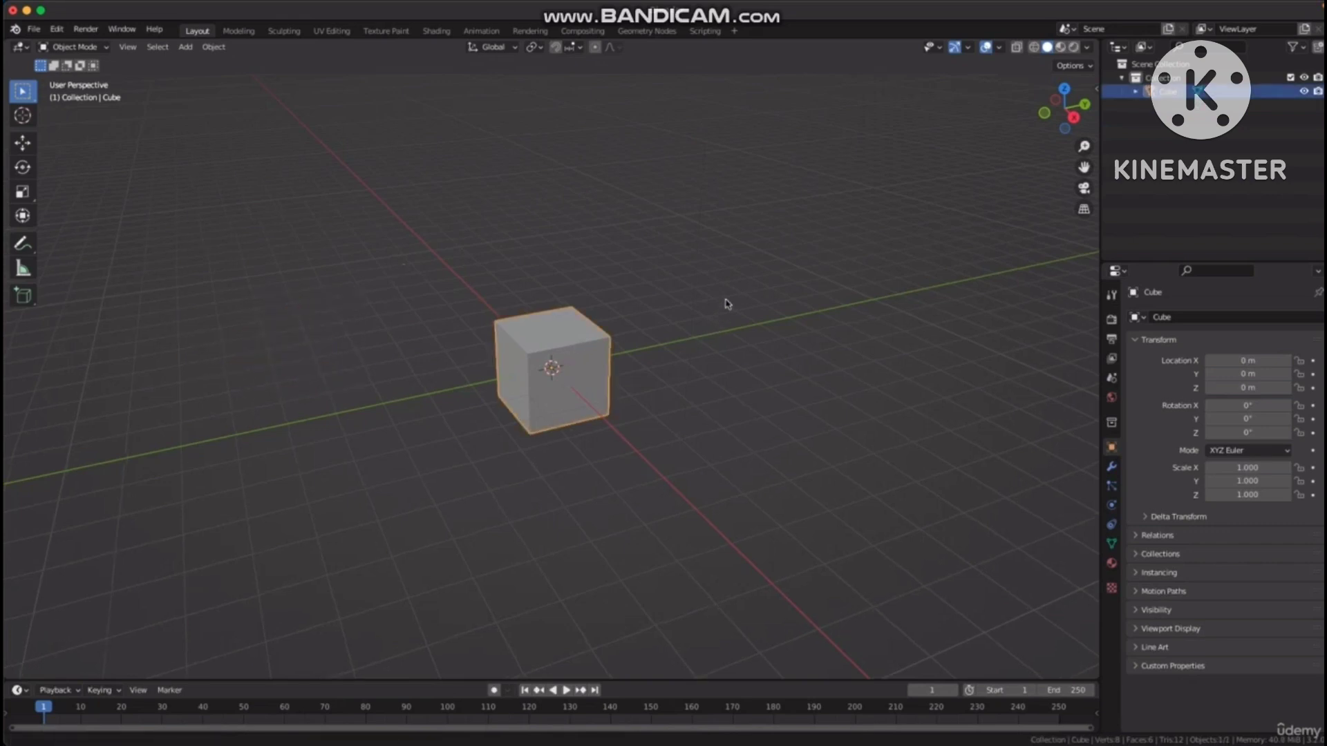
# Enter Edit Mode on the cube and add a horizontal loop cut around its mid-height.
pyautogui.keyDown('ctrl'); pyautogui.moveTo(727, 300); pyautogui.dragTo(738, 211, button='middle'); pyautogui.keyUp('ctrl')
pyautogui.moveTo(746, 277)
pyautogui.keyDown('ctrl'); pyautogui.mouseDown(button='middle')
pyautogui.moveTo(719, 278)
pyautogui.moveTo(750, 255)
pyautogui.mouseUp(button='middle'); pyautogui.keyUp('ctrl')
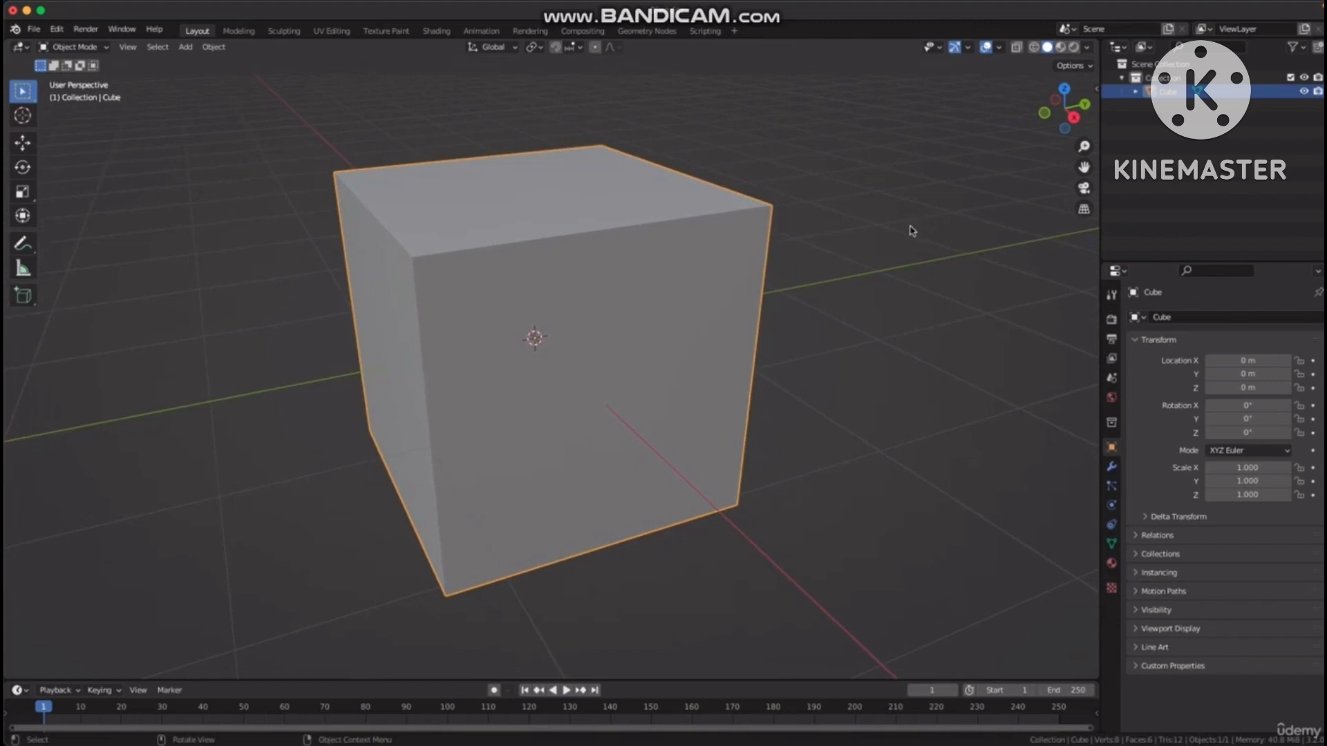
pyautogui.press('Tab')
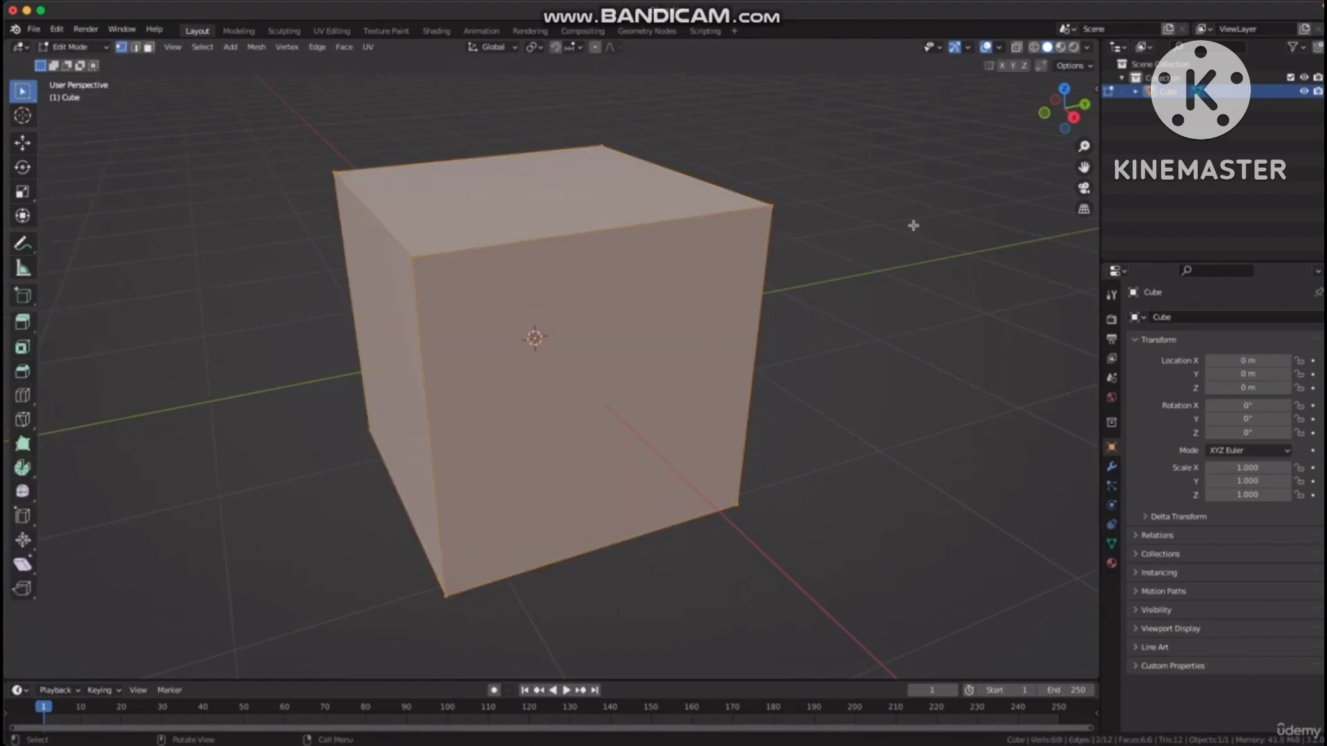
pyautogui.click(881, 246)
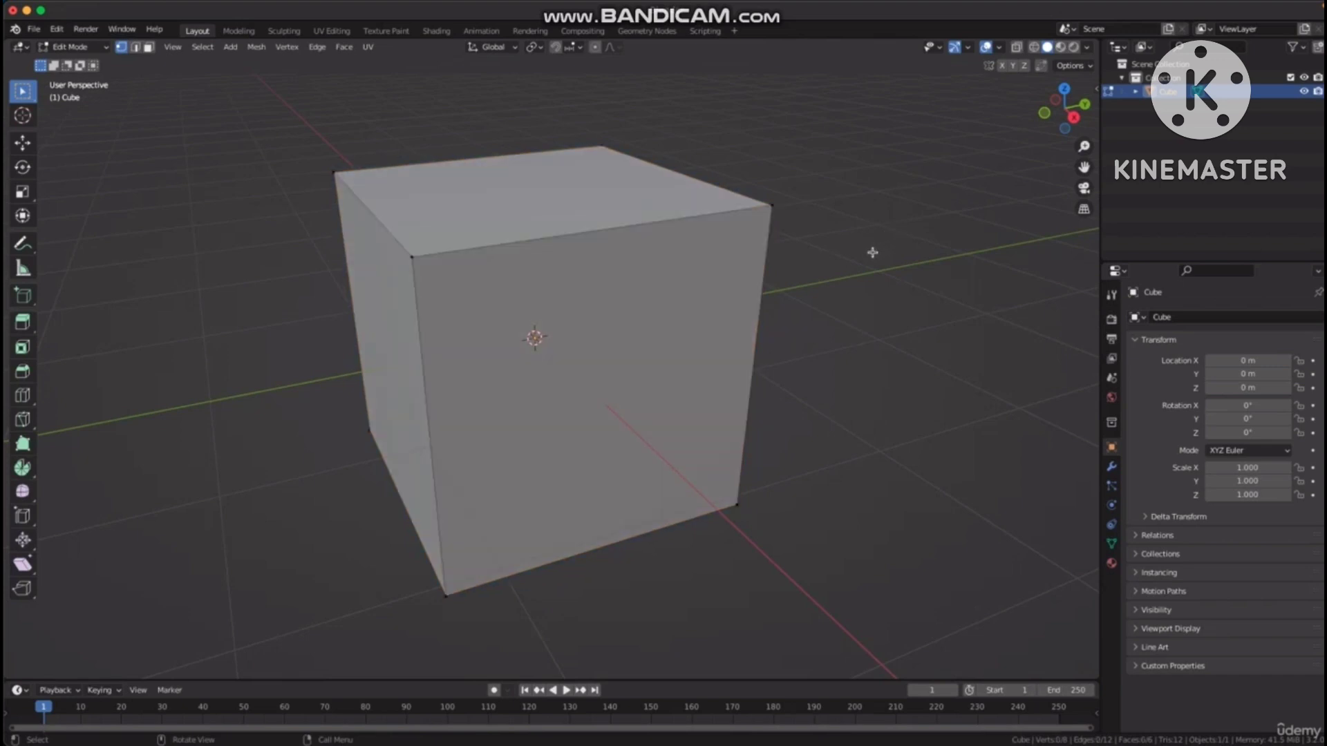
pyautogui.hotkey('ctrl', 'r')
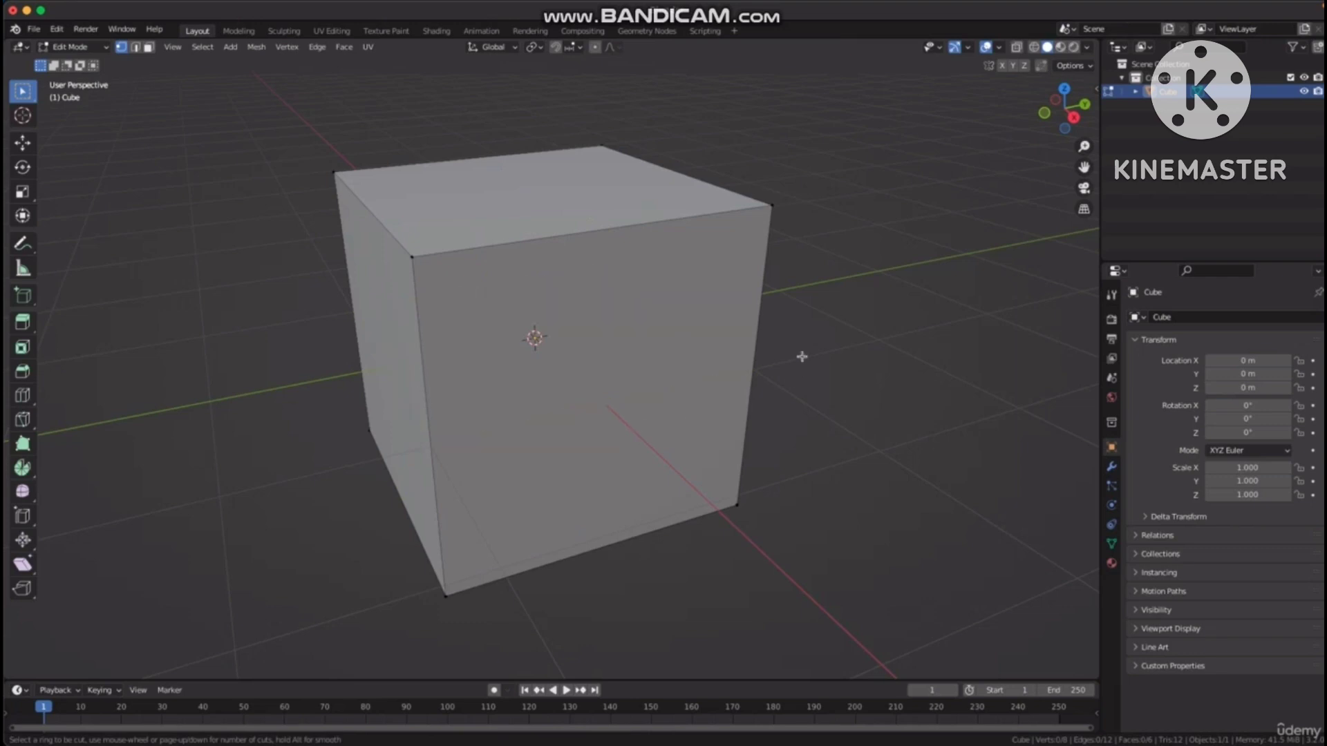
pyautogui.click(426, 395)
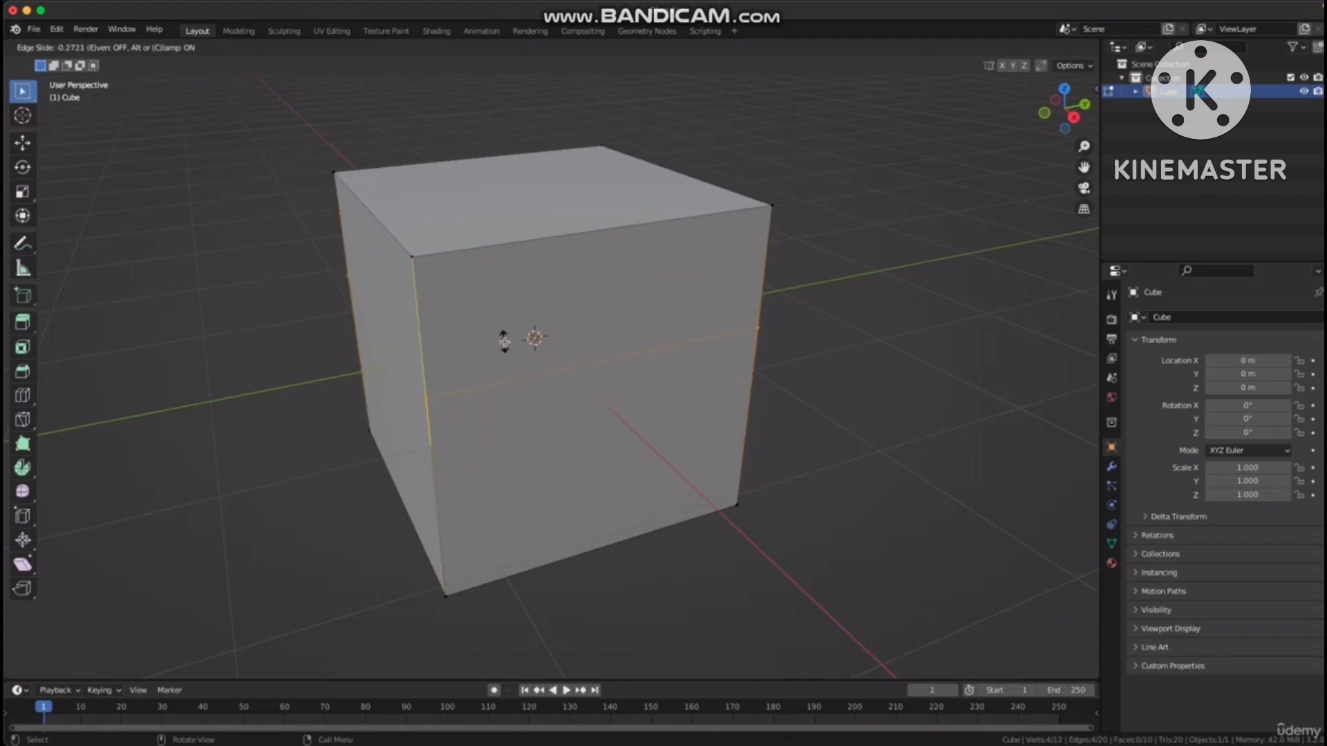
pyautogui.click(485, 381)
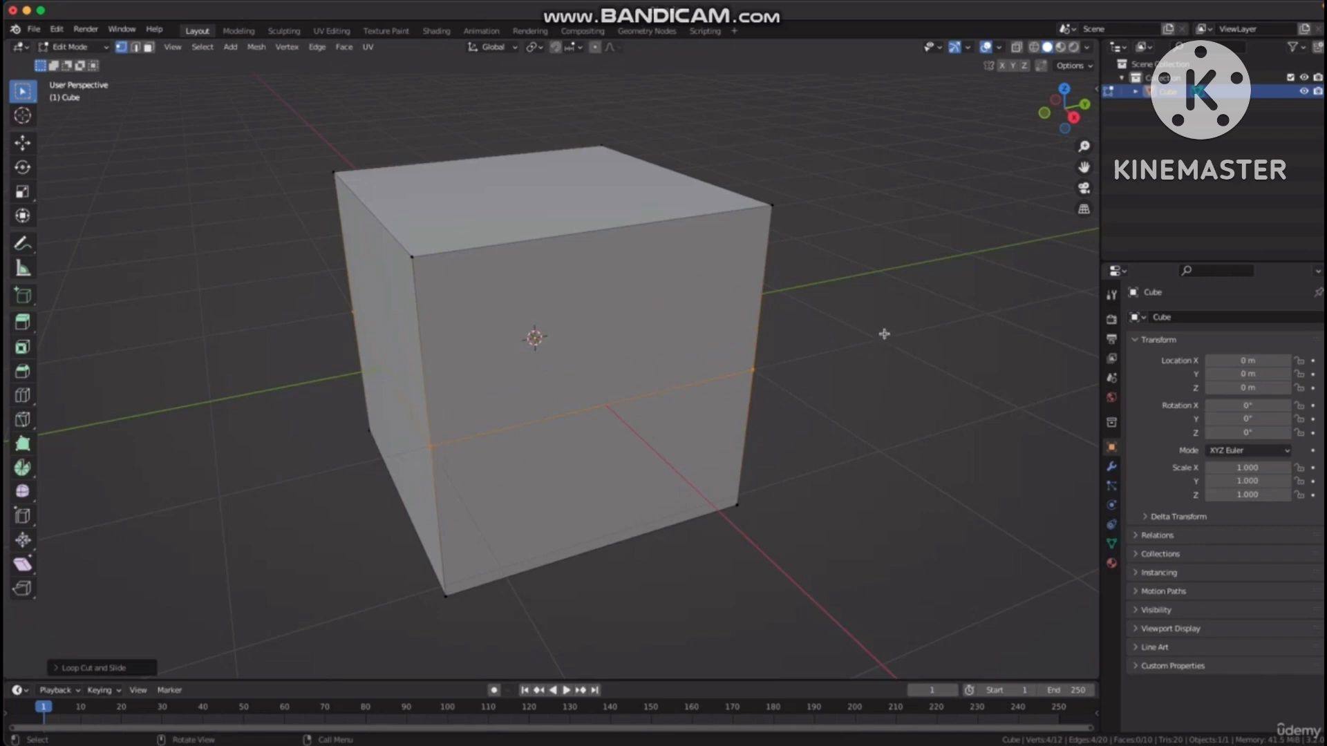
pyautogui.click(887, 296)
# Add a vertical loop cut across the cube's top and front, slid about 0.54 toward the +Y side.
pyautogui.moveTo(852, 325); pyautogui.dragTo(476, 386, button='middle')
pyautogui.moveTo(751, 398); pyautogui.dragTo(605, 389, button='middle')
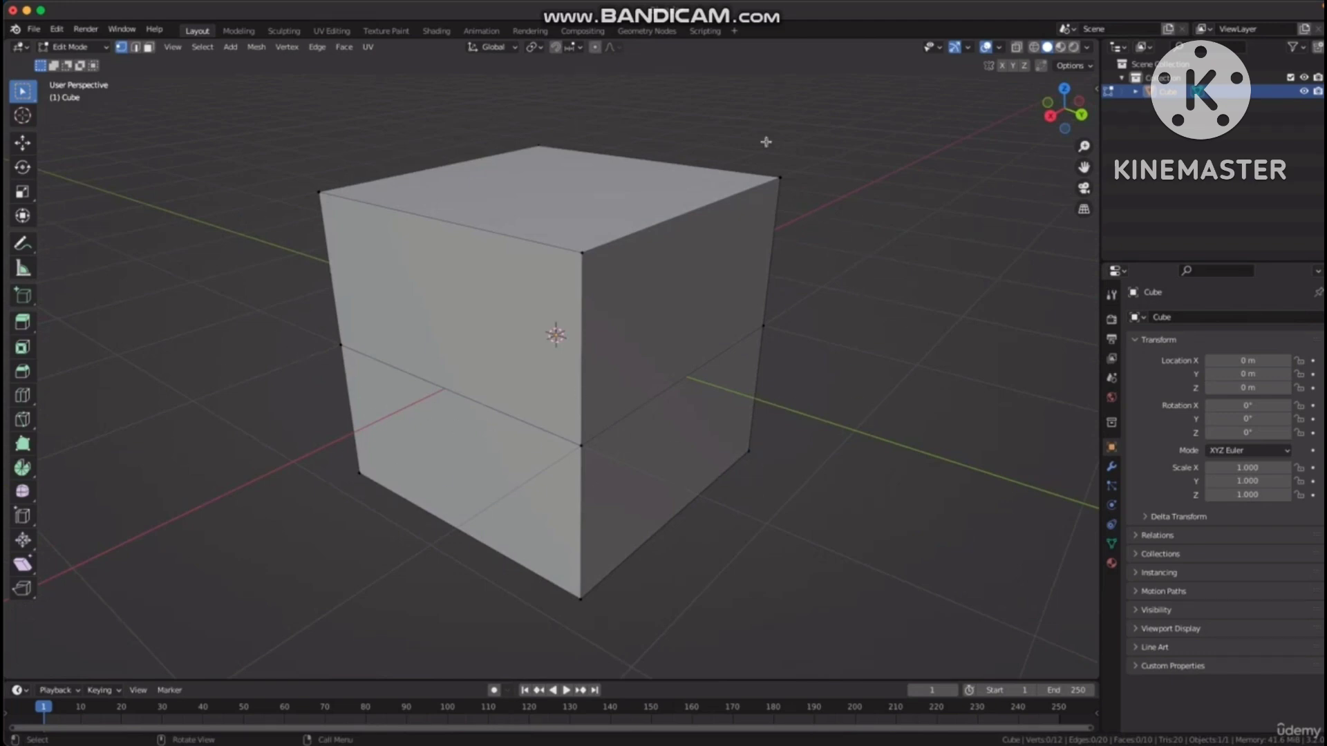
pyautogui.moveTo(775, 353); pyautogui.dragTo(806, 307, button='middle')
pyautogui.press('ctrl')
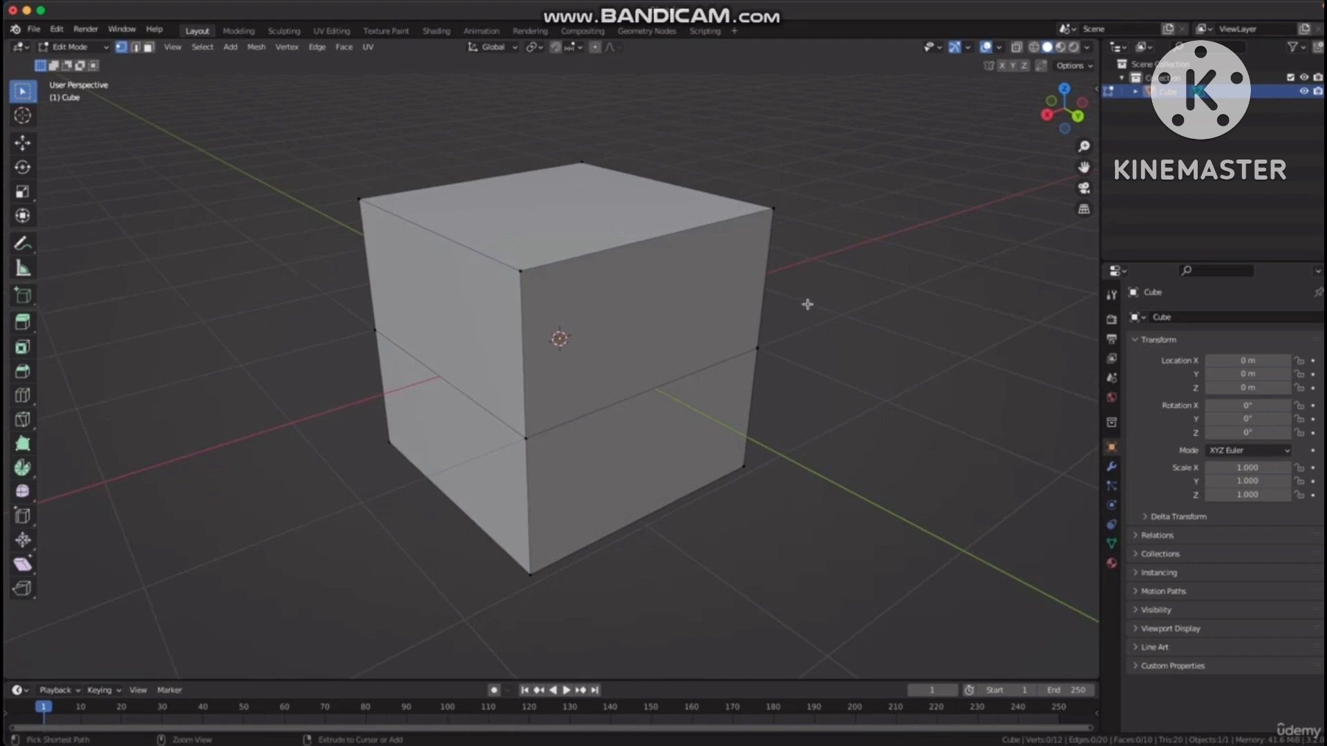
pyautogui.hotkey('ctrl', 'r')
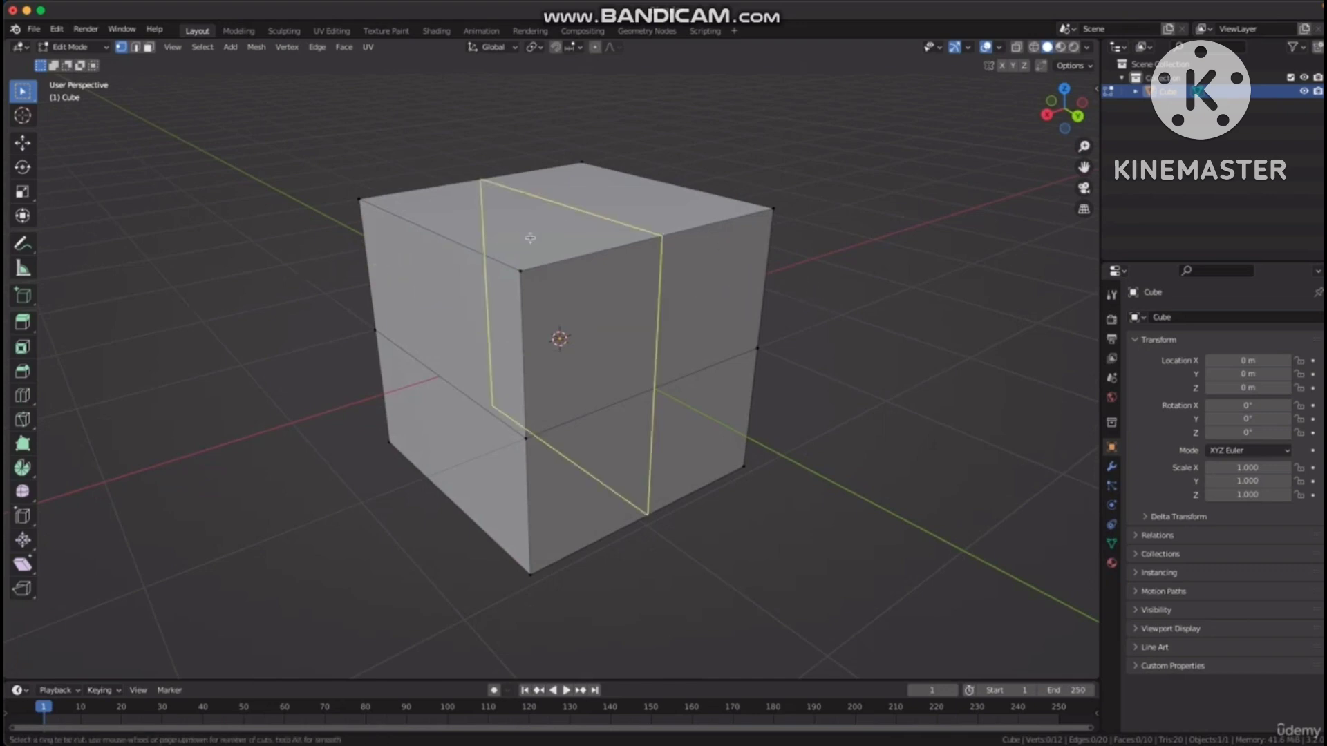
pyautogui.click(440, 236)
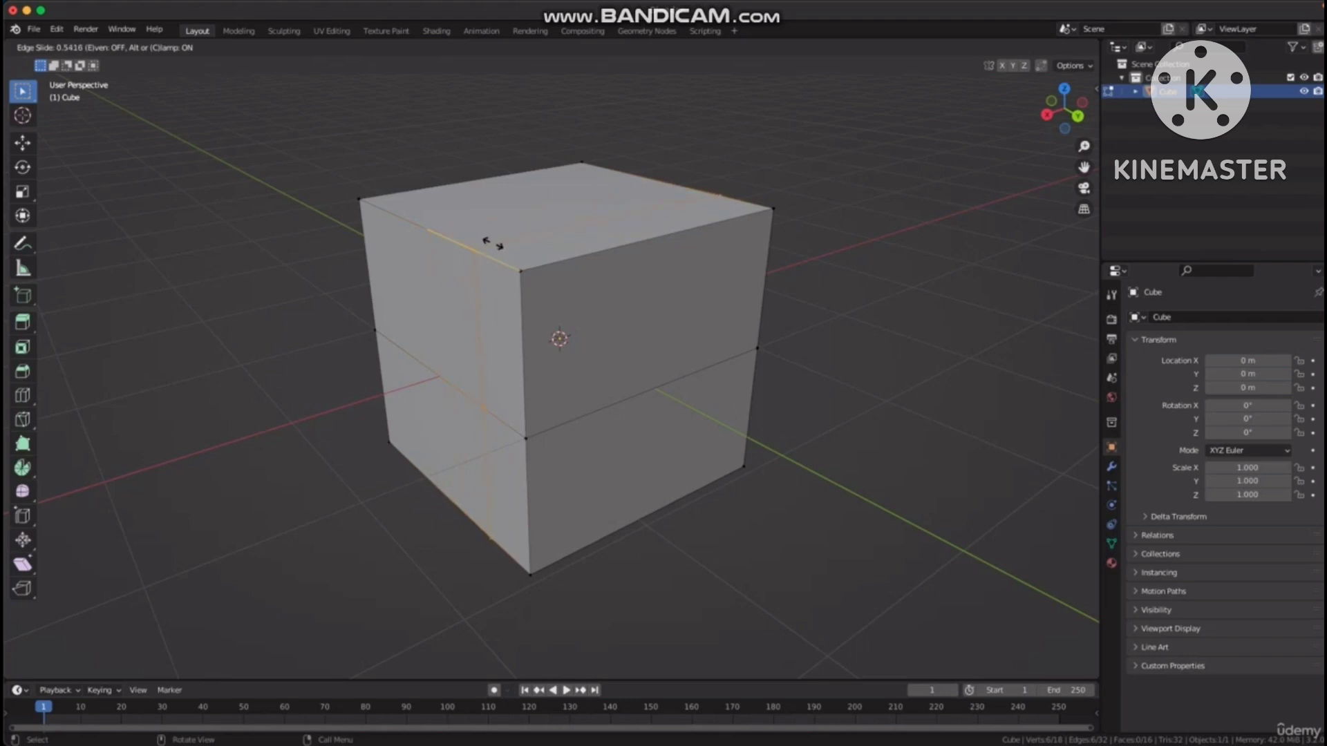
pyautogui.click(494, 244)
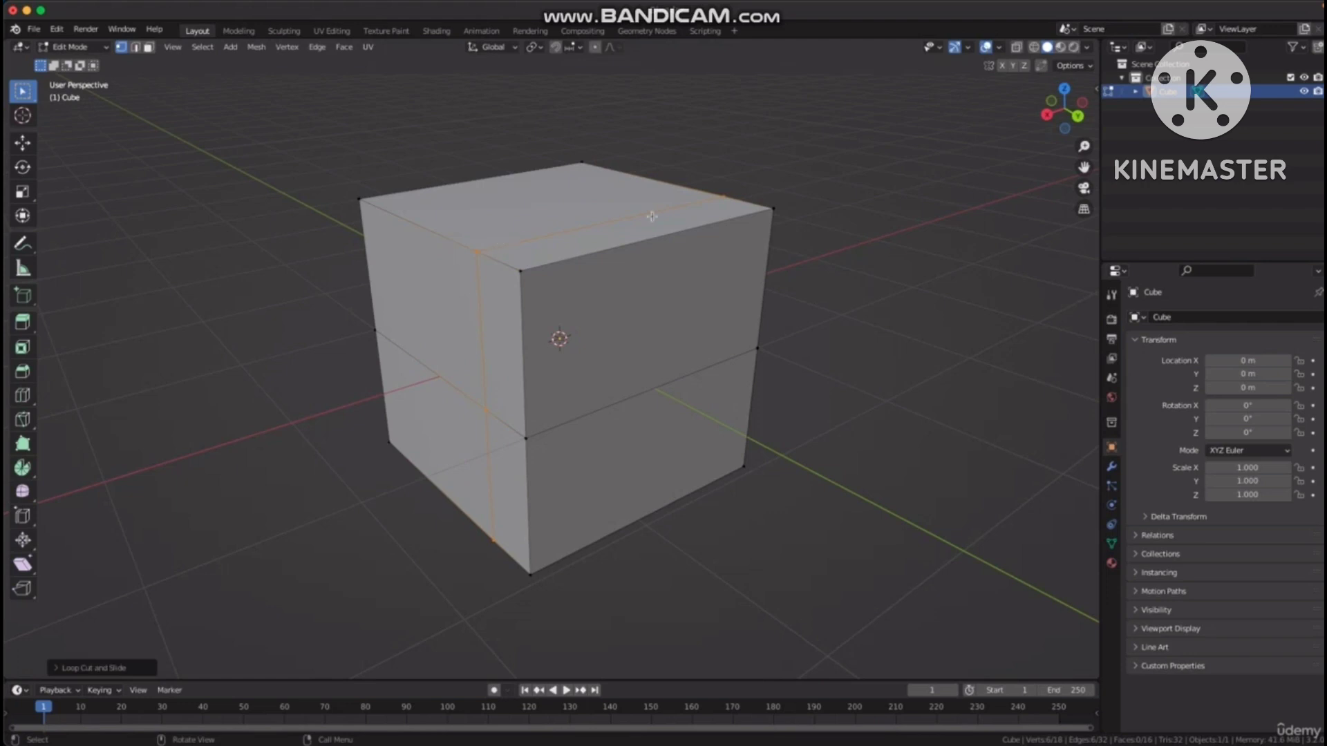
pyautogui.click(844, 212)
# Add a second vertical loop cut in the cube's wider section, slid toward the opposite -Y side.
pyautogui.moveTo(787, 253); pyautogui.dragTo(830, 252, button='middle')
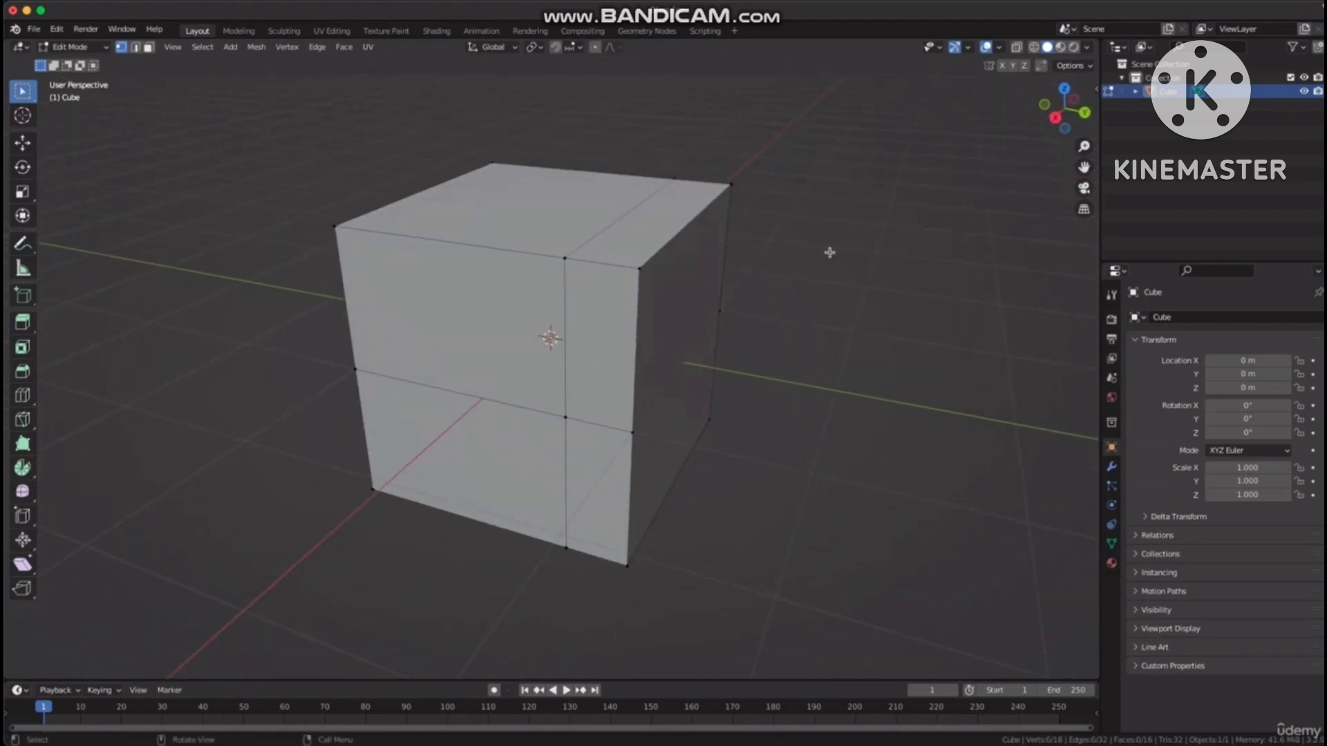
pyautogui.moveTo(573, 279); pyautogui.dragTo(569, 302, button='middle')
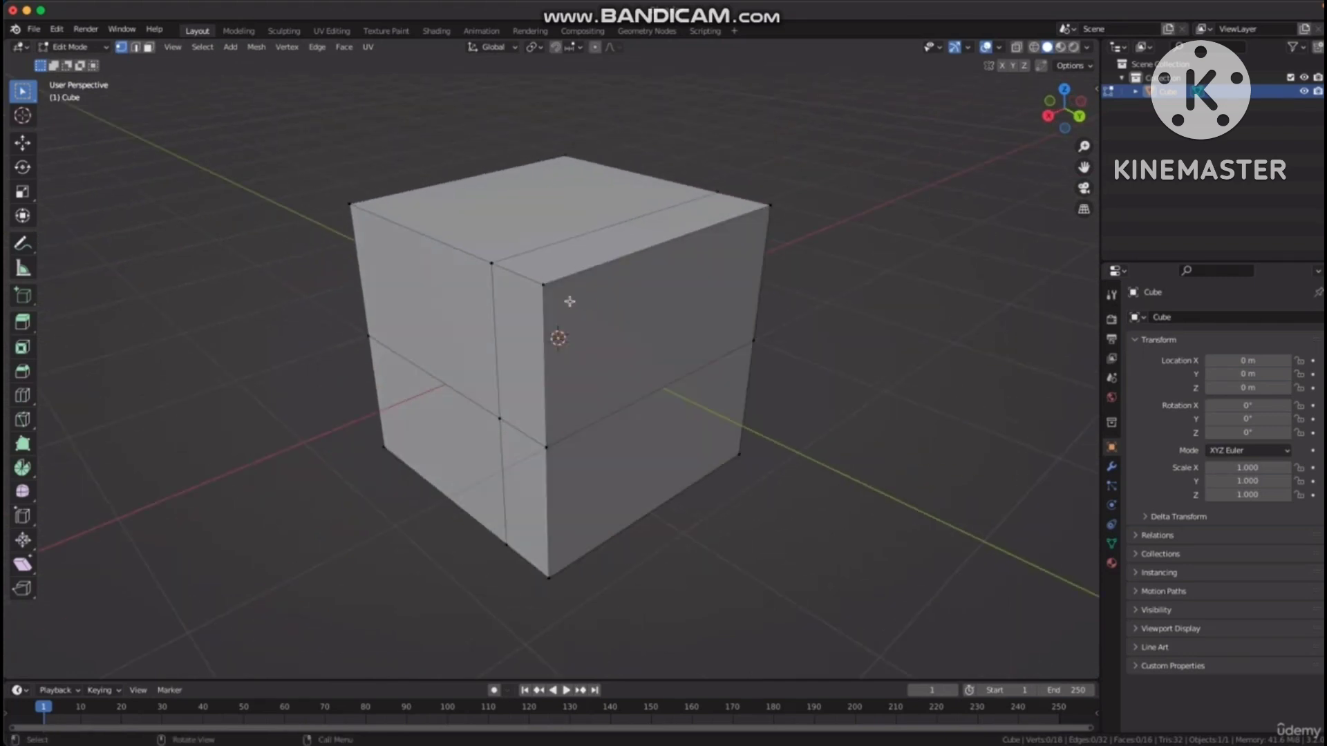
pyautogui.moveTo(855, 259); pyautogui.dragTo(682, 258, button='middle')
pyautogui.moveTo(682, 489); pyautogui.dragTo(759, 310, button='middle')
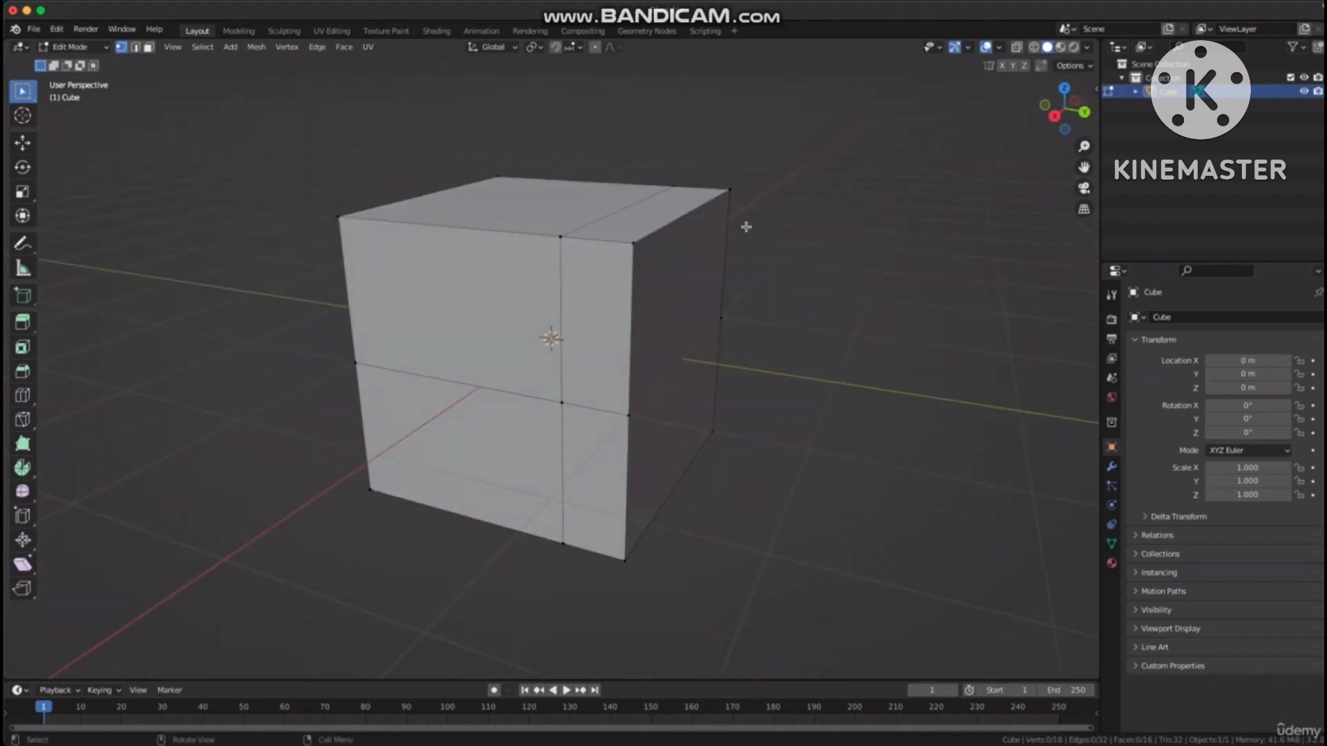
pyautogui.hotkey('ctrl', 'r')
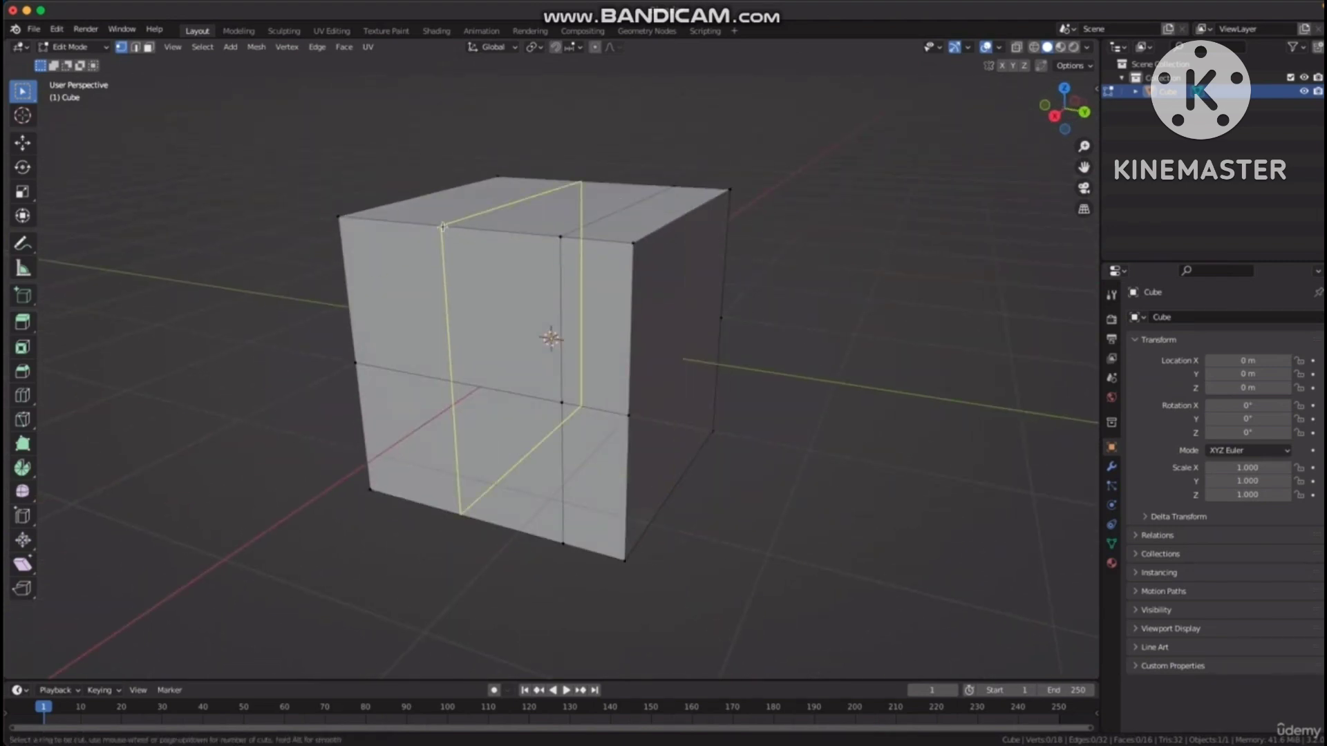
pyautogui.click(439, 226)
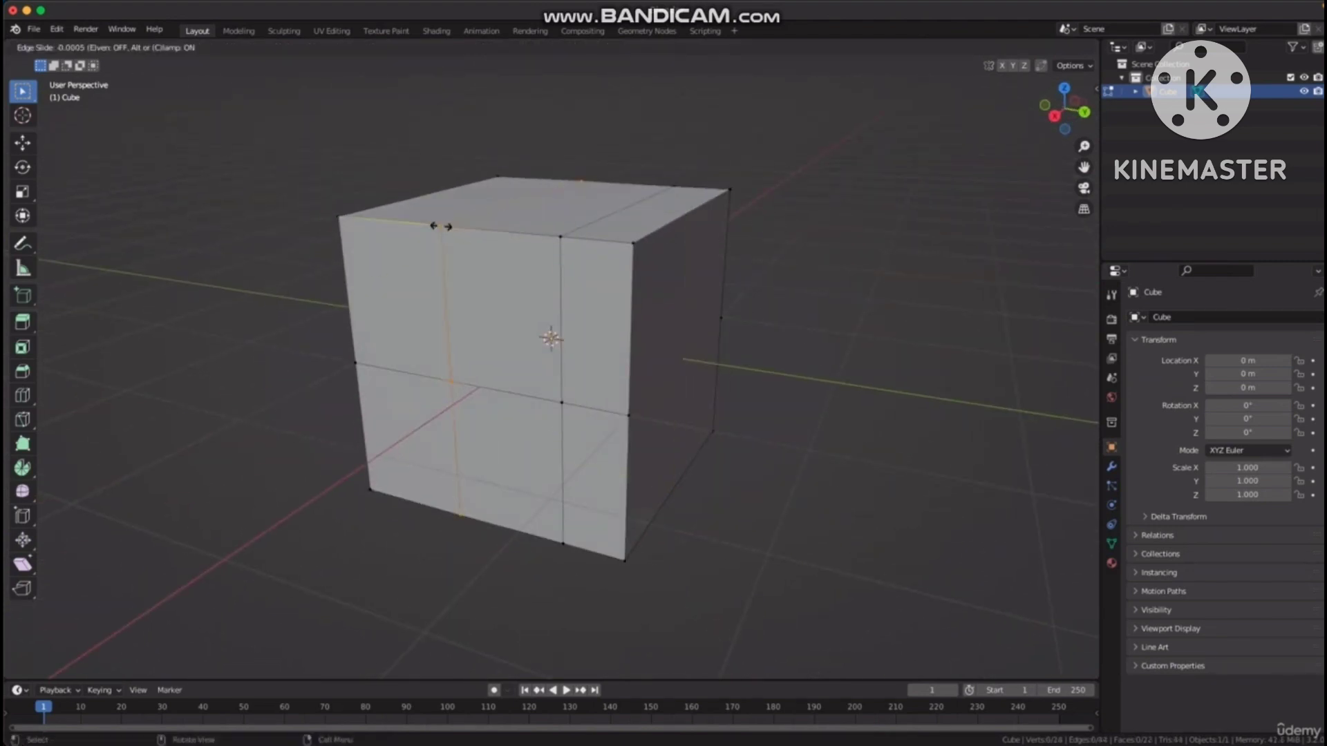
pyautogui.click(398, 224)
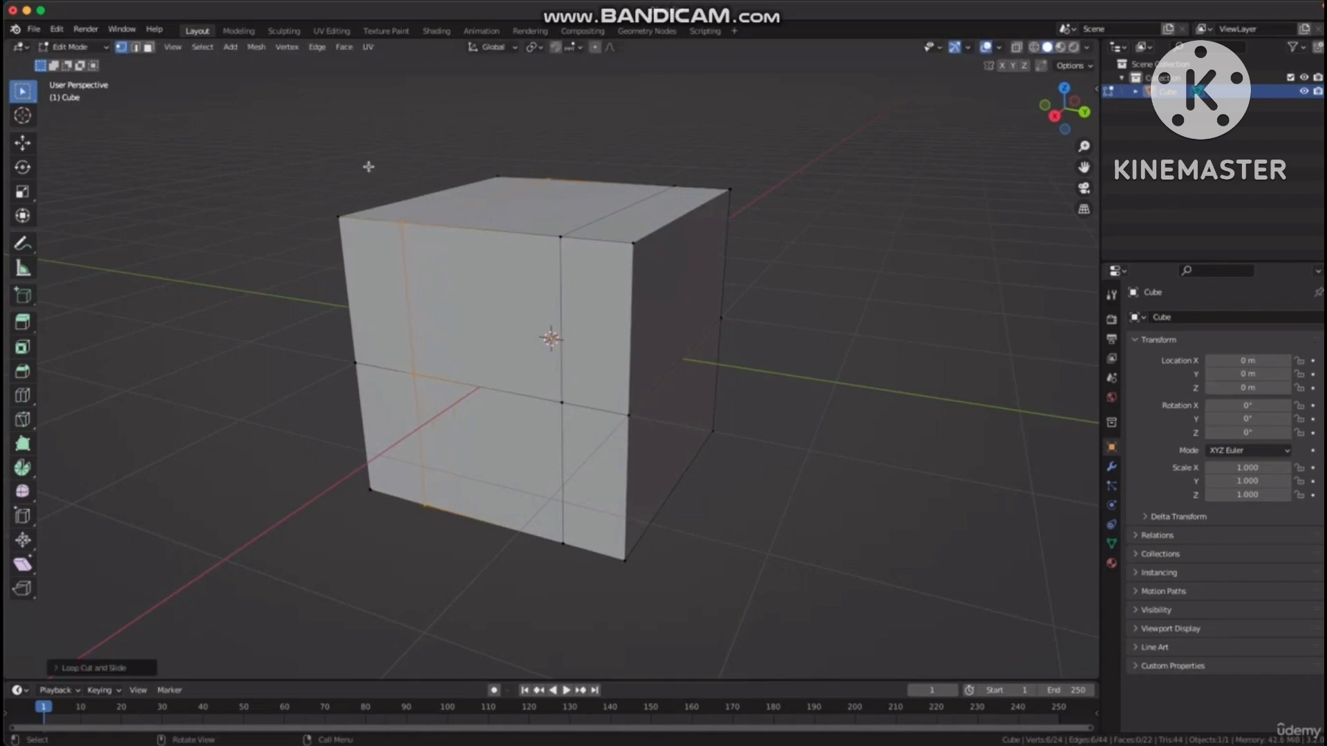
pyautogui.click(369, 167)
# Switch to face selection and select the separate top and front faces formed by the loop cuts one after another.
pyautogui.moveTo(829, 183); pyautogui.dragTo(819, 209, button='middle')
pyautogui.press('3')
pyautogui.click(595, 305)
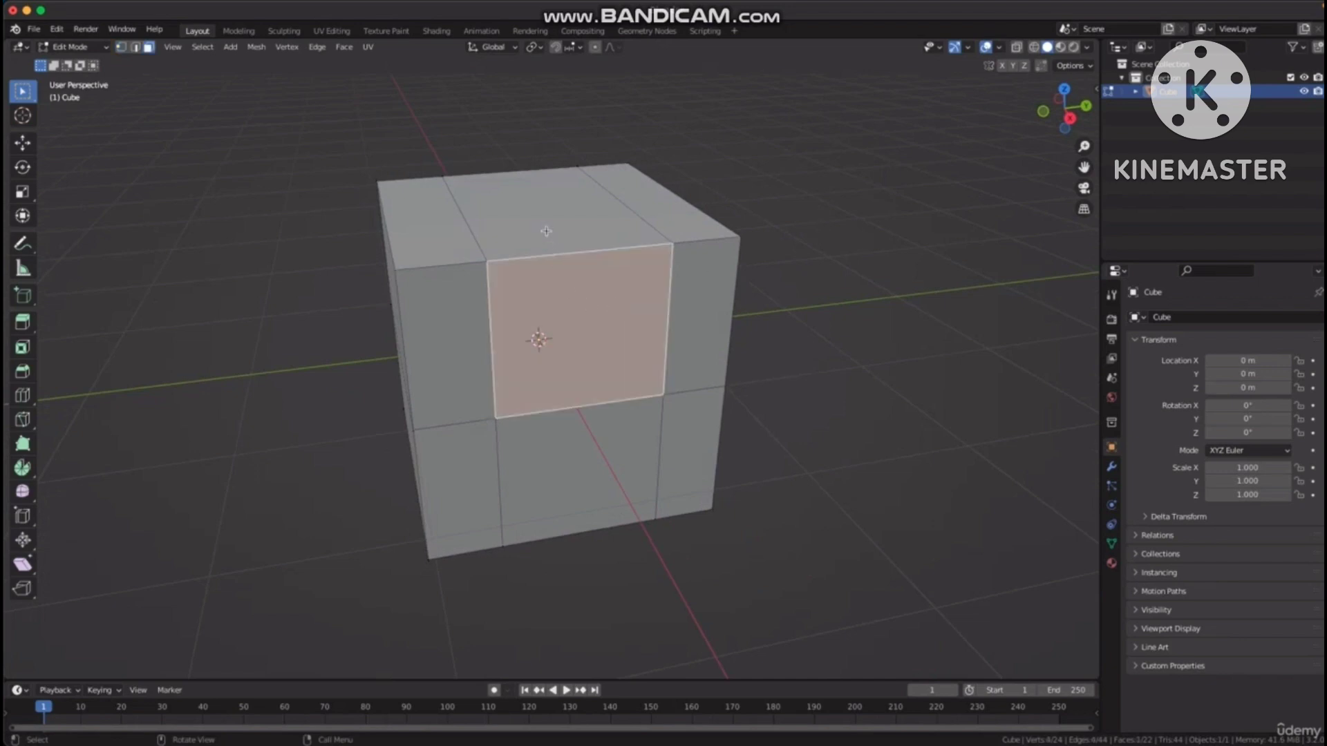
pyautogui.click(546, 231)
pyautogui.click(448, 329)
pyautogui.click(713, 310)
pyautogui.moveTo(713, 309); pyautogui.dragTo(631, 285, button='middle')
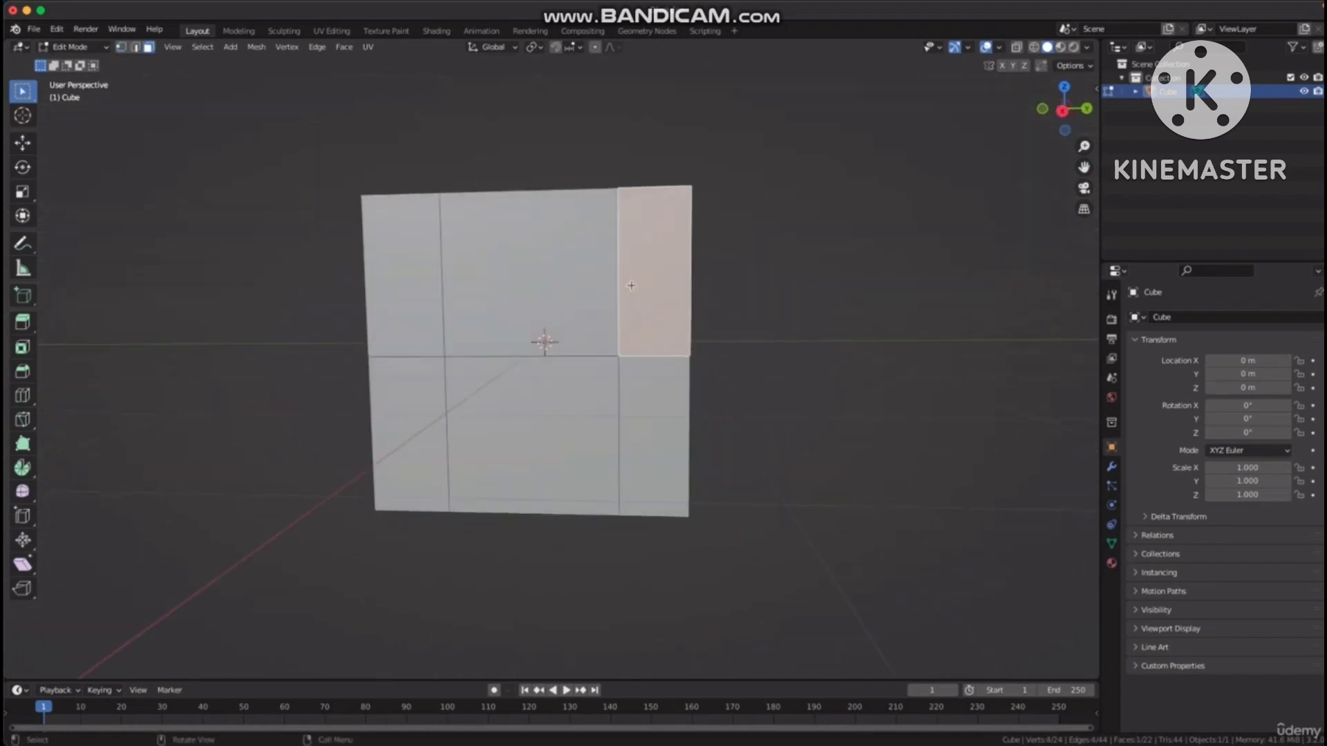
pyautogui.click(429, 411)
pyautogui.click(666, 407)
# Extrude the lower middle face of the cube's +X side outward by just over 1 m and deselect it.
pyautogui.moveTo(666, 406); pyautogui.dragTo(591, 384, button='middle')
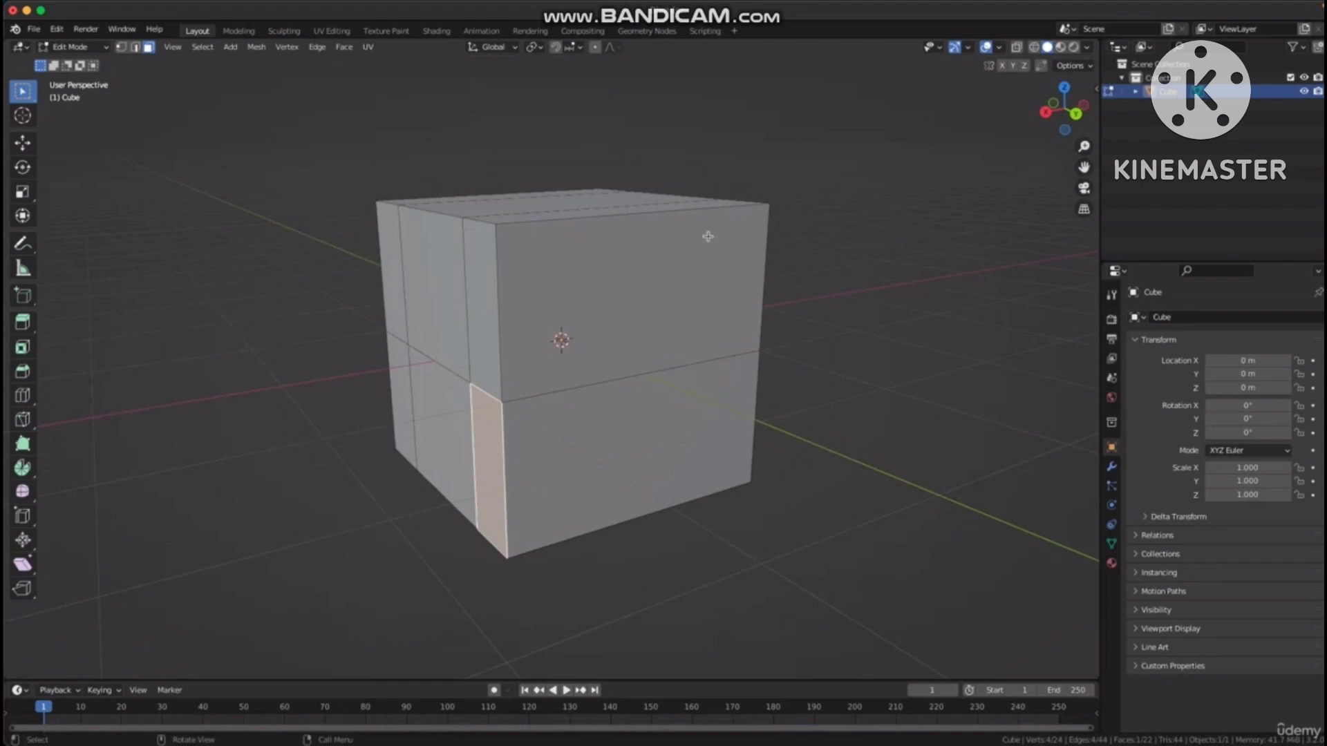
pyautogui.moveTo(708, 236)
pyautogui.mouseDown(button='middle')
pyautogui.moveTo(776, 270)
pyautogui.moveTo(758, 272)
pyautogui.moveTo(744, 249)
pyautogui.moveTo(726, 255)
pyautogui.mouseUp(button='middle')
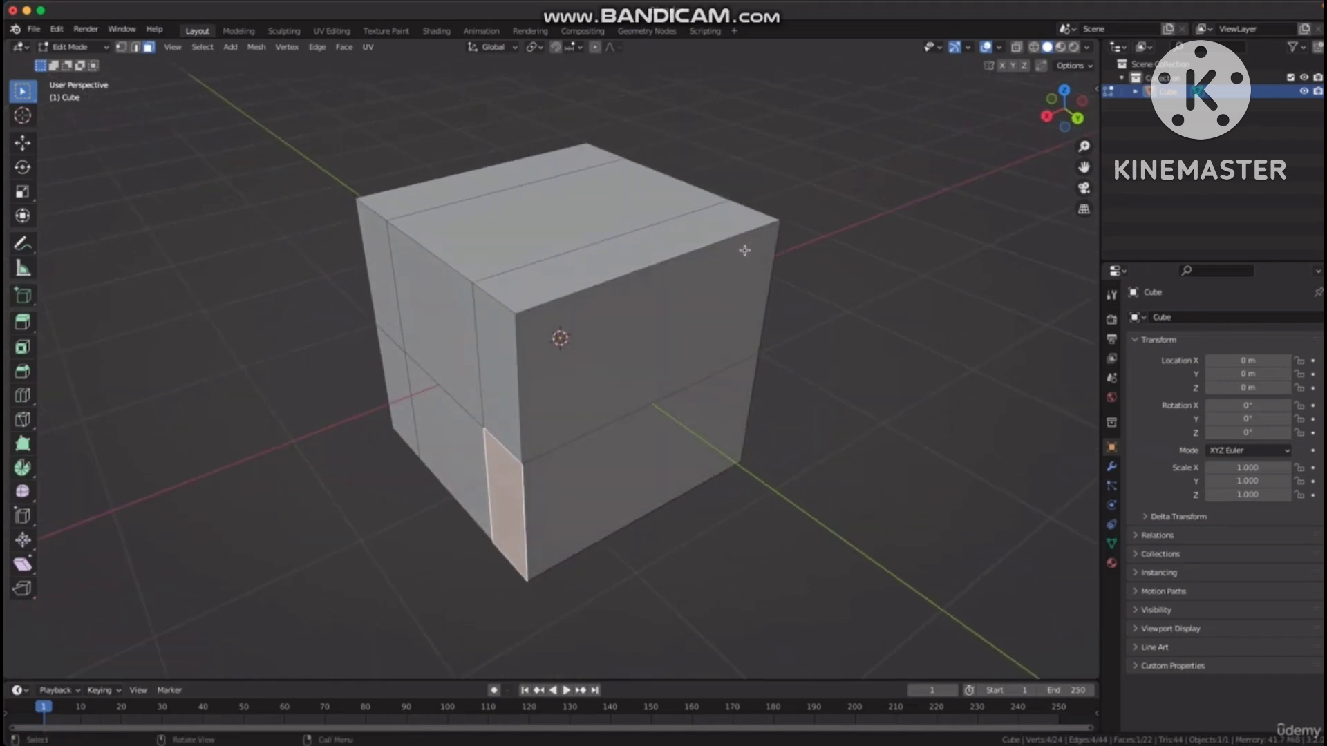
pyautogui.moveTo(715, 262); pyautogui.dragTo(624, 337, button='middle')
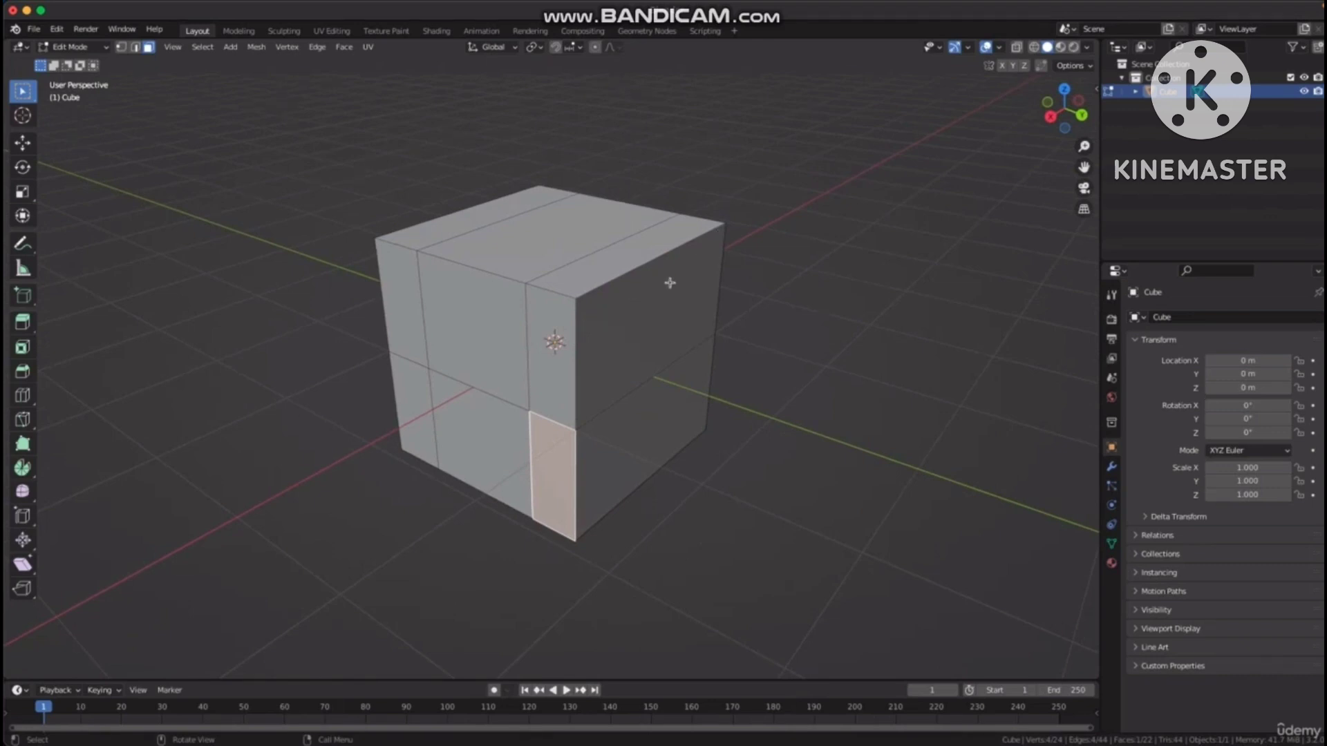
pyautogui.moveTo(670, 283); pyautogui.dragTo(680, 252, button='middle')
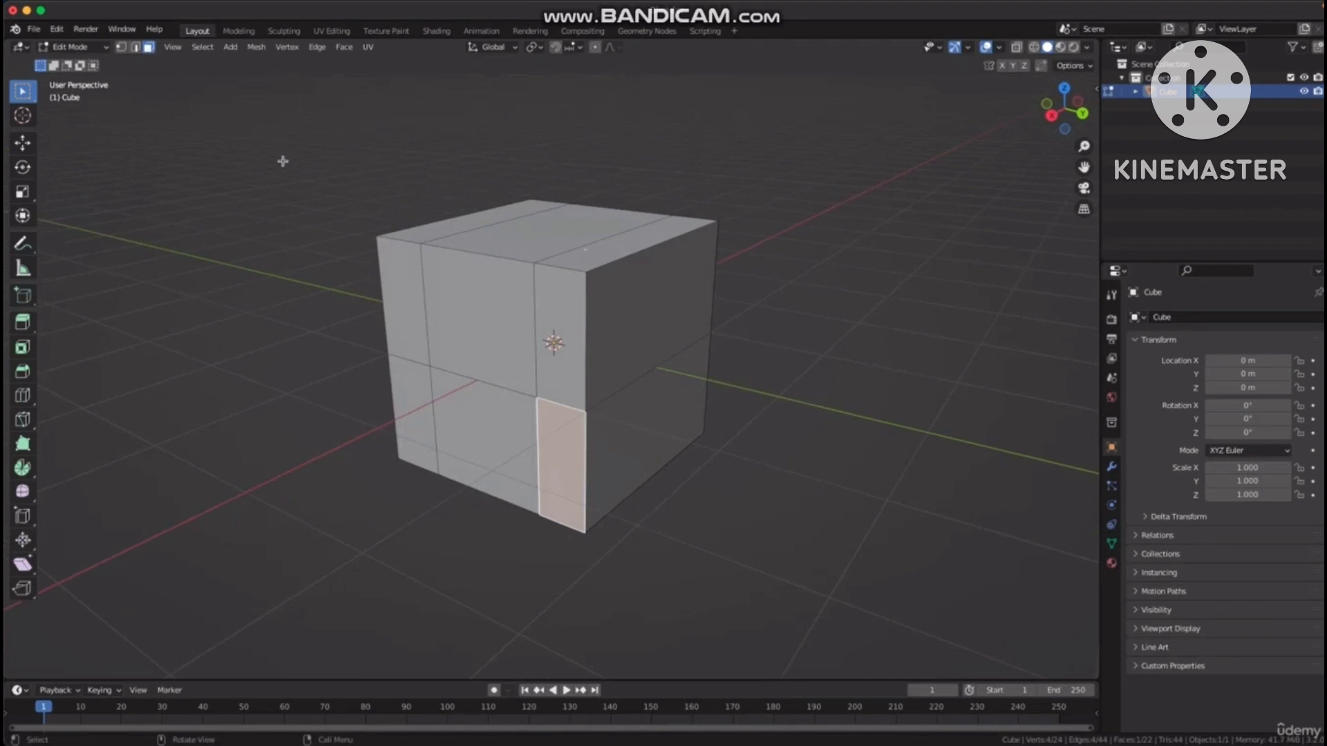
pyautogui.moveTo(688, 351); pyautogui.dragTo(617, 373, button='middle')
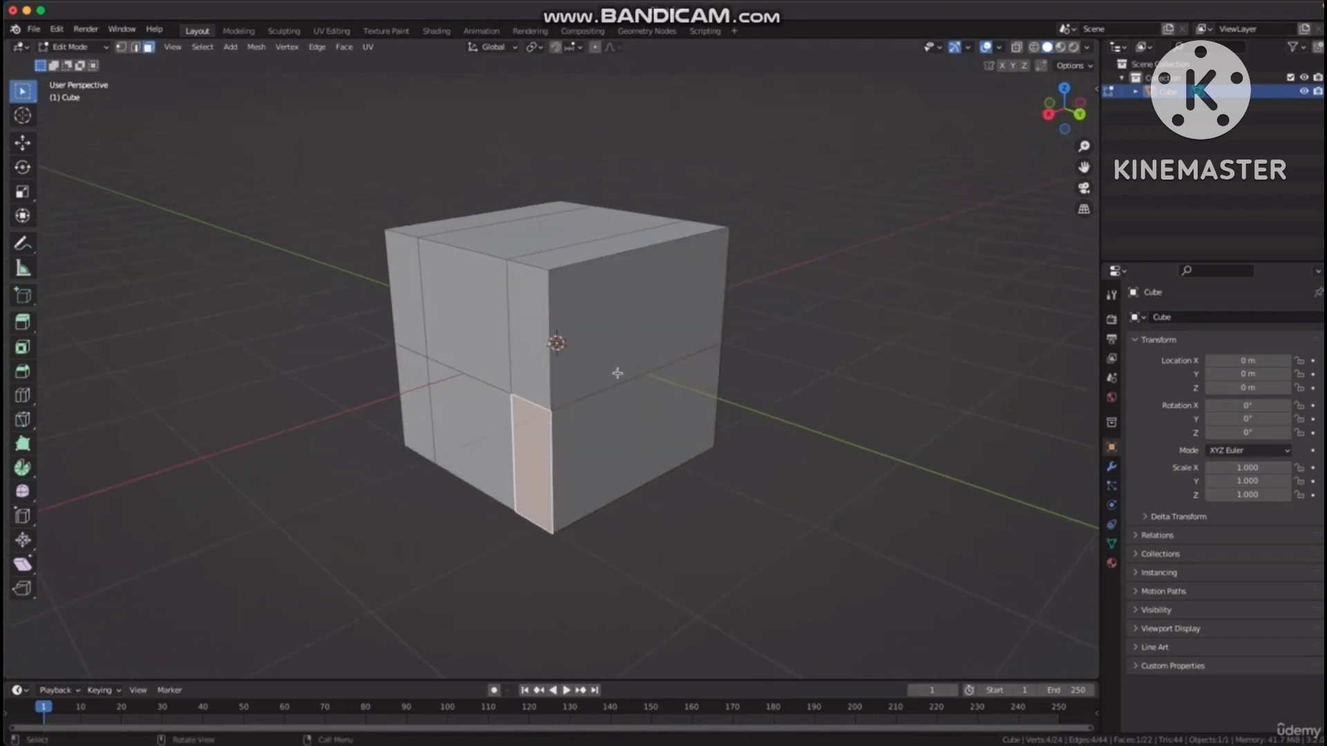
pyautogui.click(530, 365)
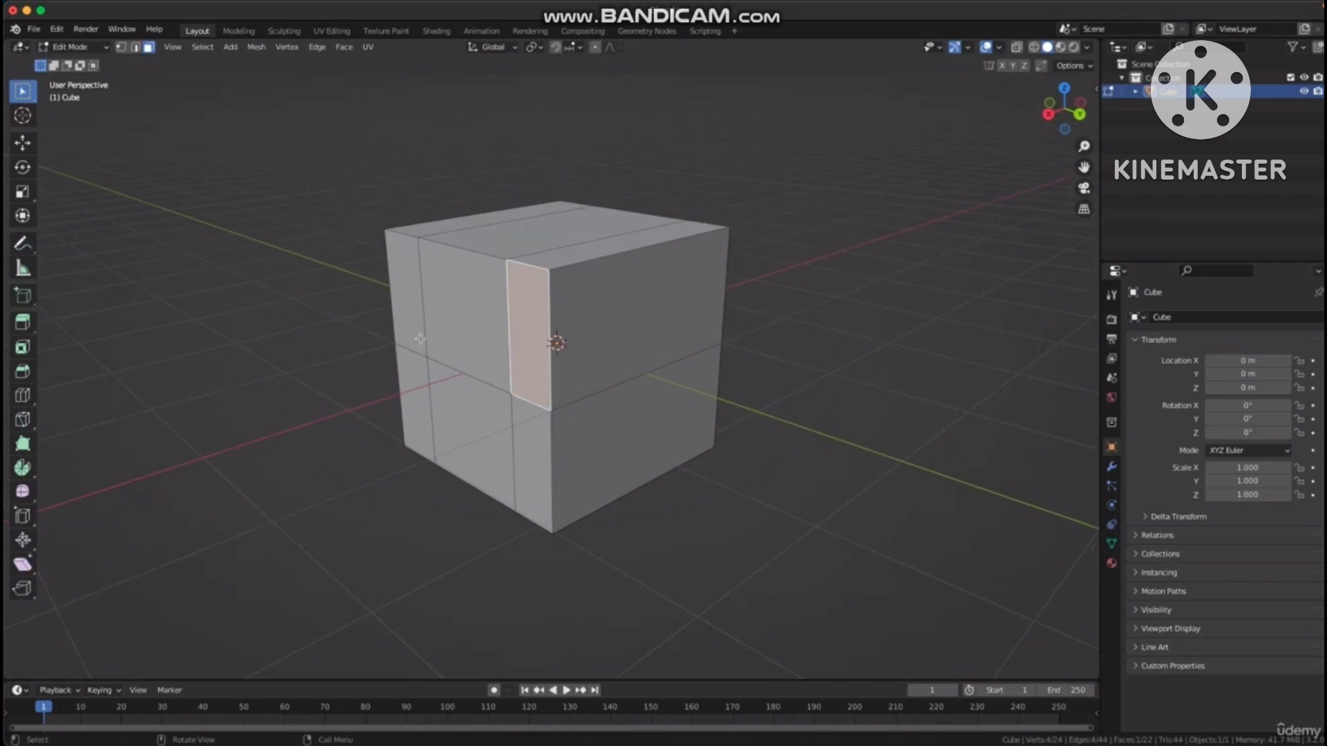
pyautogui.click(473, 442)
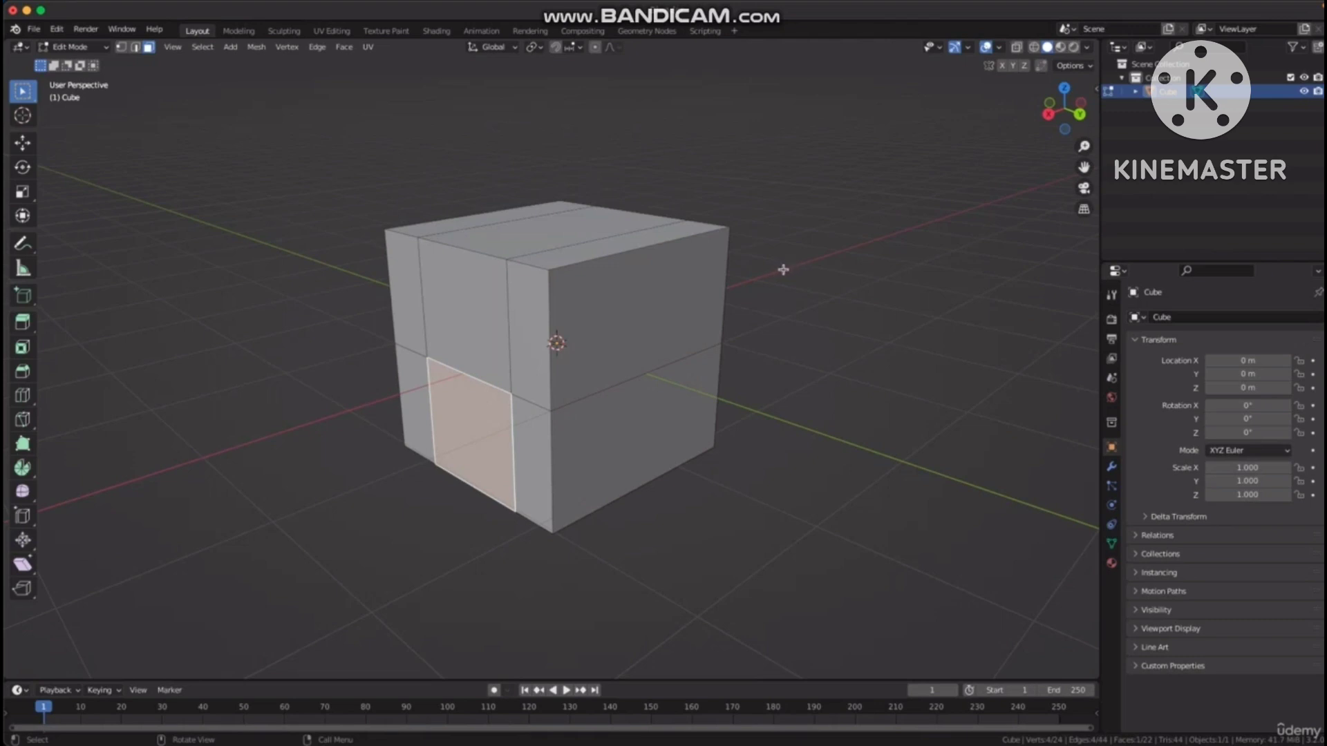
pyautogui.press('e')
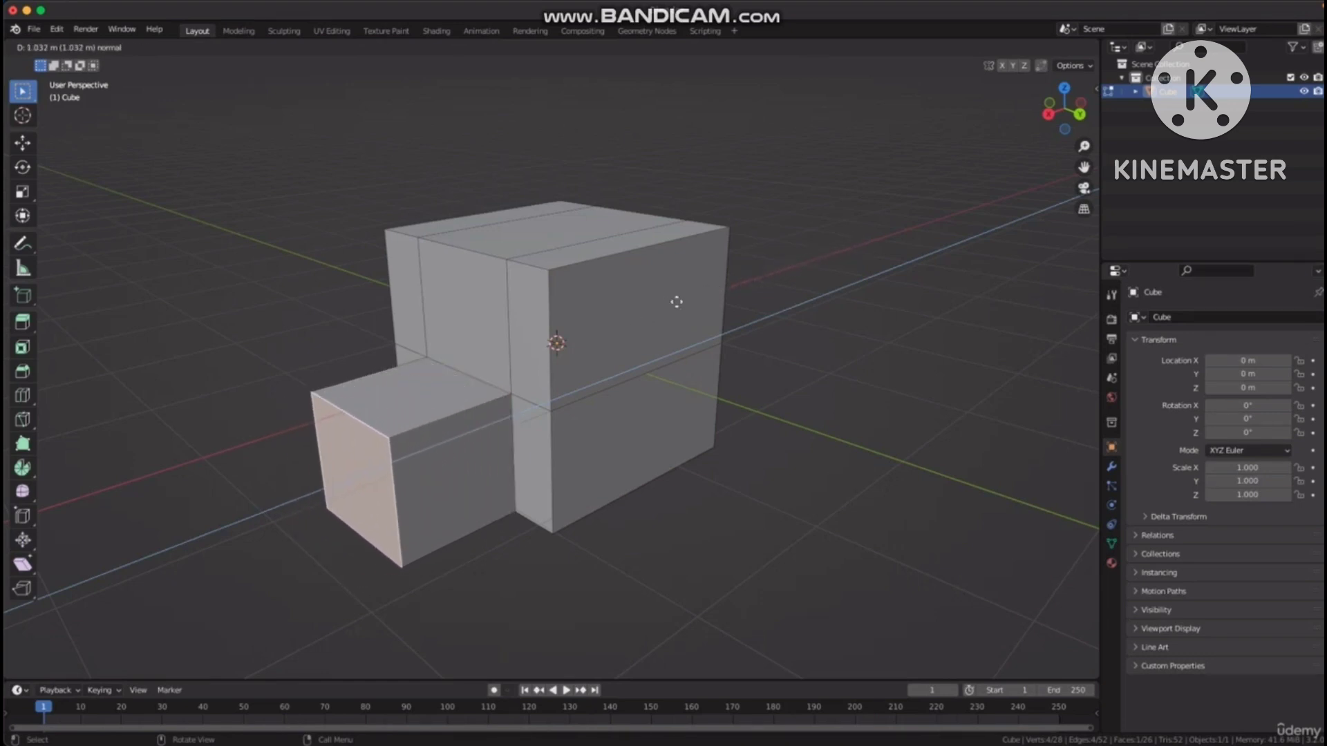
pyautogui.click(656, 311)
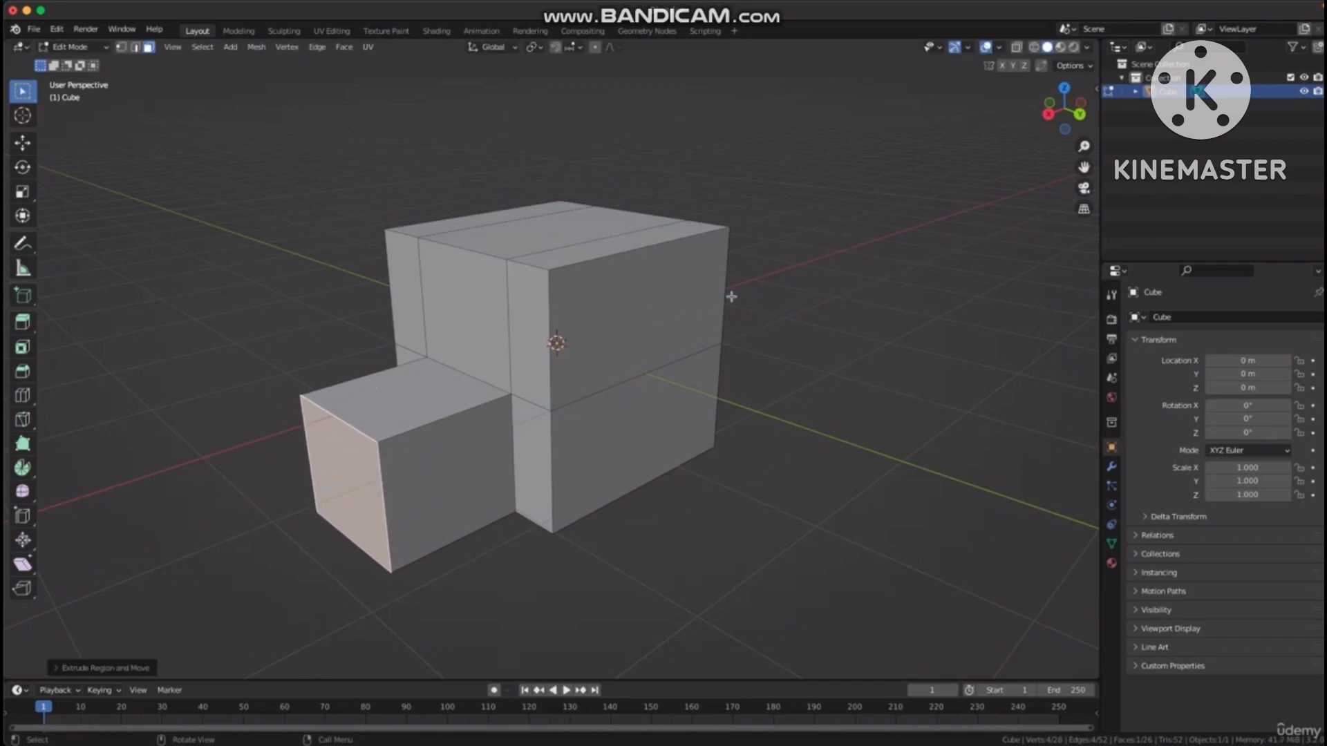
pyautogui.click(757, 304)
# Extrude the end face of the protruding block farther outward along X to add a second, shorter segment.
pyautogui.moveTo(739, 320); pyautogui.dragTo(854, 267, button='middle')
pyautogui.moveTo(755, 296); pyautogui.dragTo(576, 427, button='middle')
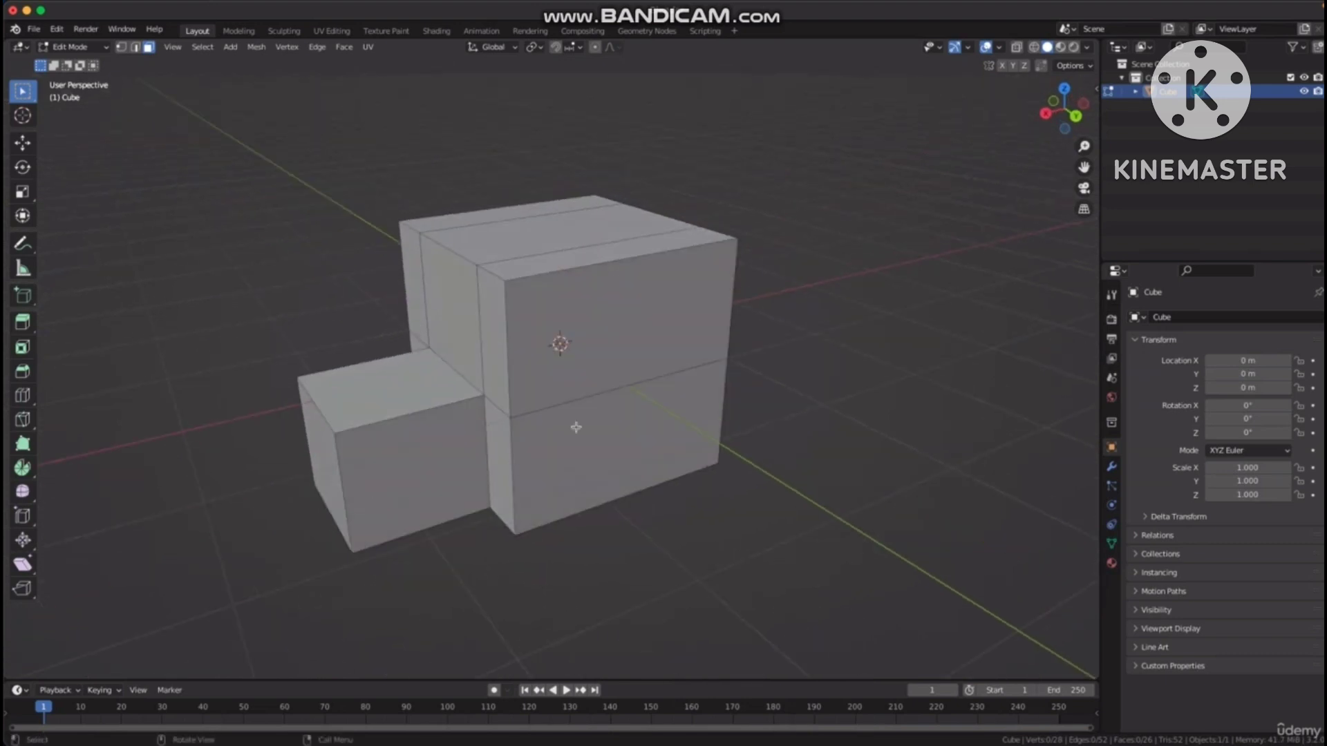
pyautogui.moveTo(695, 334)
pyautogui.mouseDown(button='middle')
pyautogui.moveTo(714, 315)
pyautogui.moveTo(688, 319)
pyautogui.mouseUp(button='middle')
pyautogui.click(374, 452)
pyautogui.keyDown('shift'); pyautogui.moveTo(573, 397); pyautogui.dragTo(624, 364, button='middle'); pyautogui.keyUp('shift')
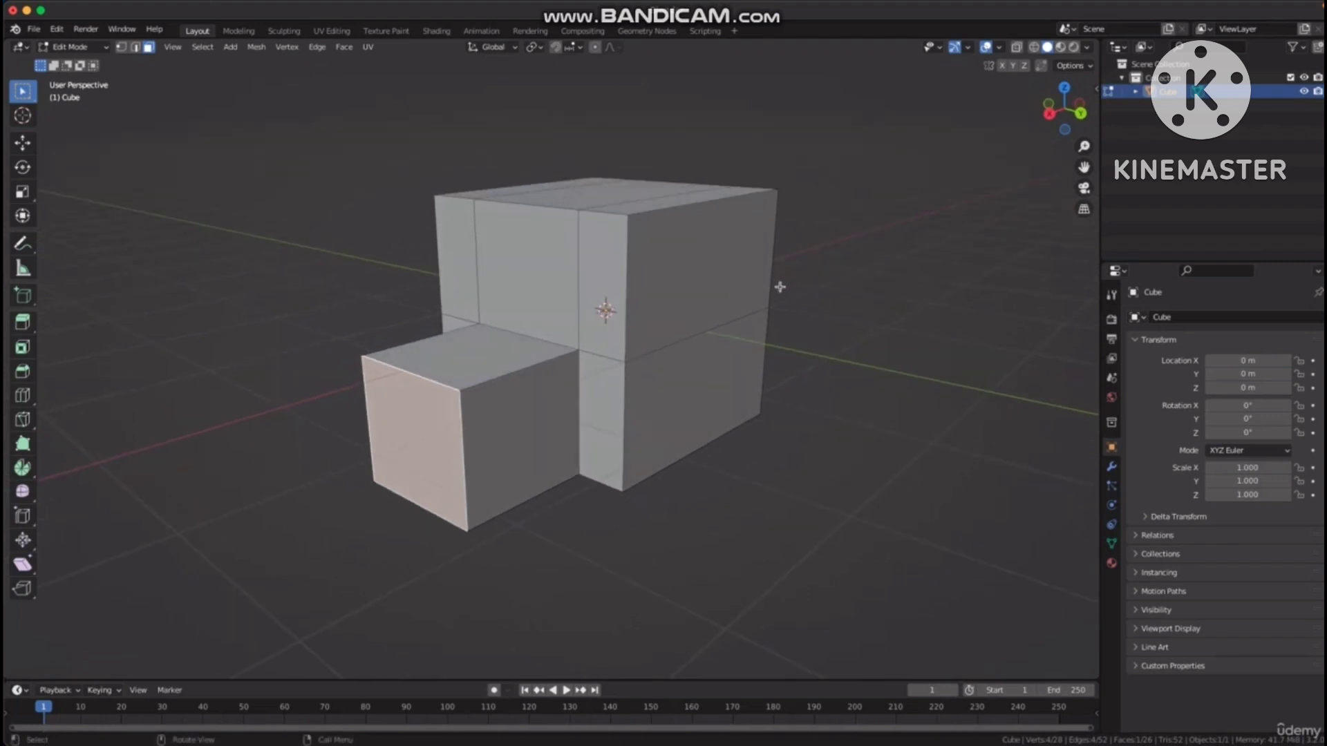
pyautogui.press('e')
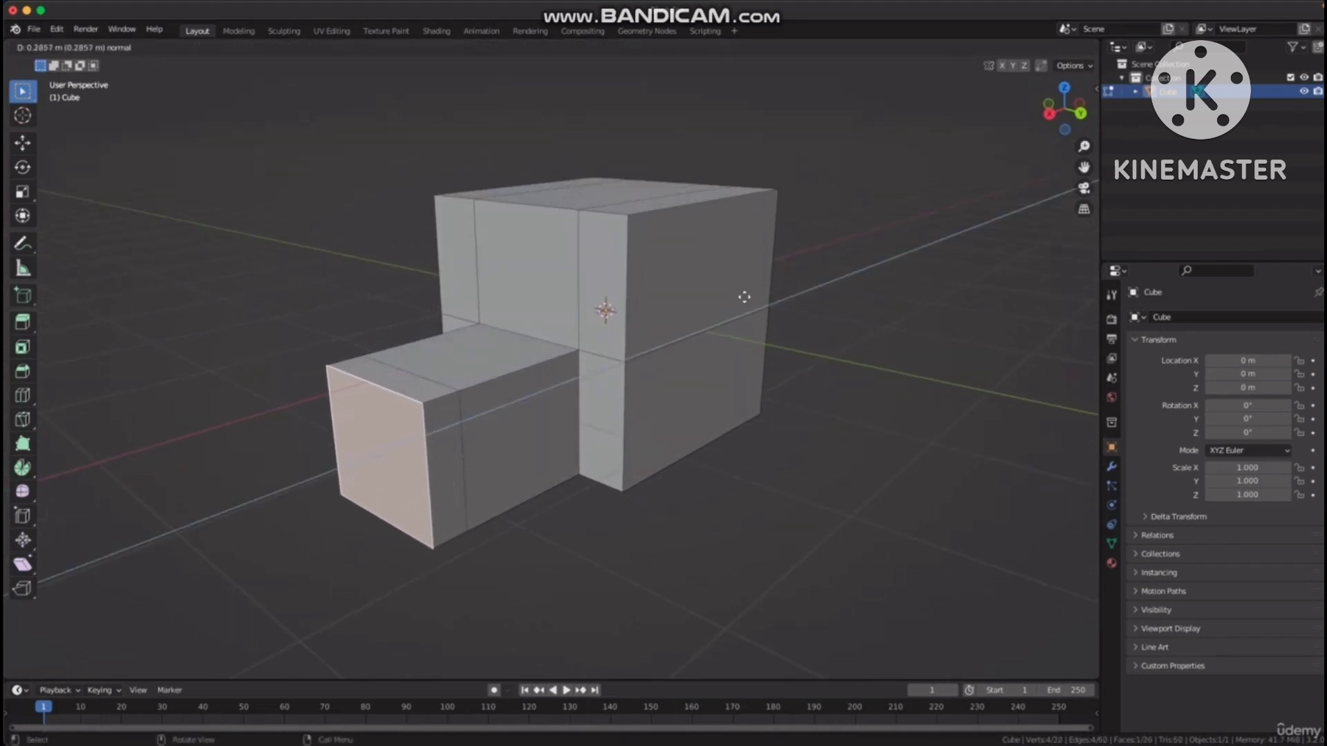
pyautogui.click(702, 315)
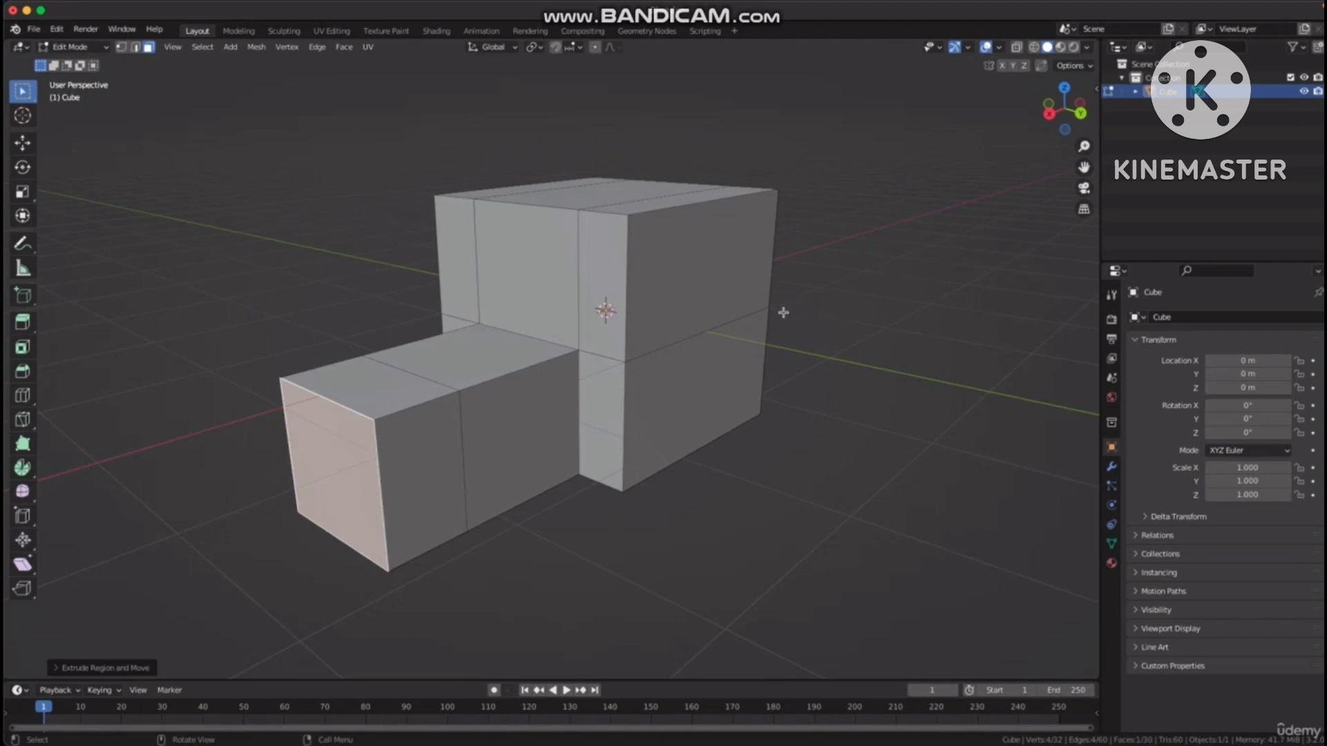
# Extrude the top face of the protrusion's outer segment upward to form a raised block.
pyautogui.click(369, 385)
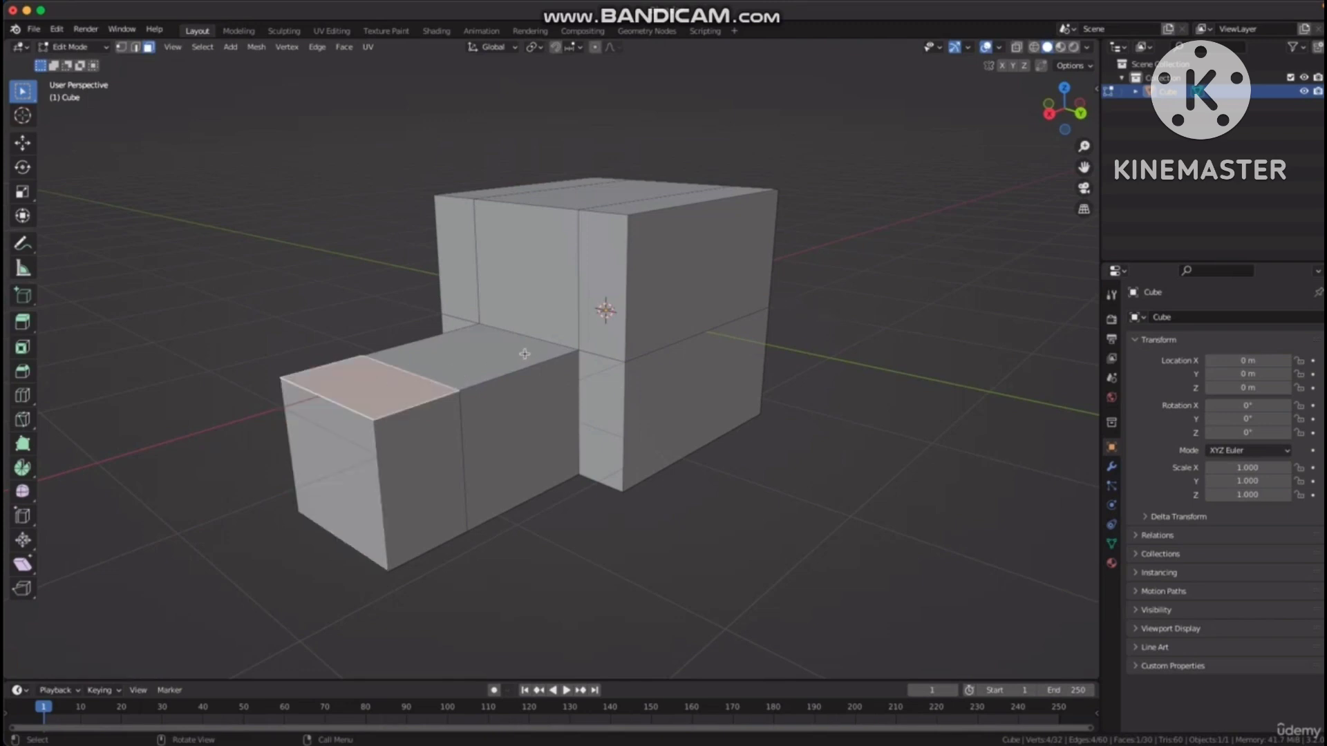
pyautogui.press('e')
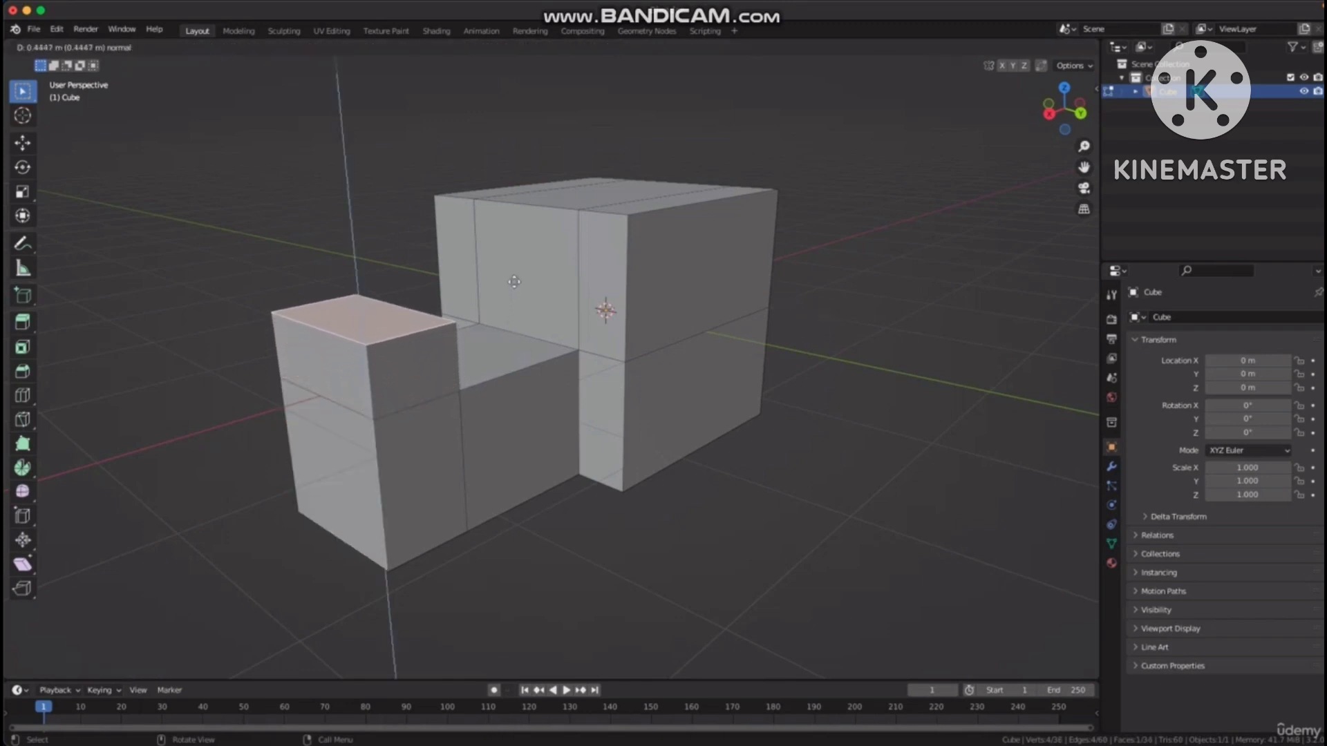
pyautogui.click(515, 229)
# Extrude the raised block's upper +X face outward along X and scale the new end face down to form a taper.
pyautogui.moveTo(726, 261); pyautogui.dragTo(629, 307, button='middle')
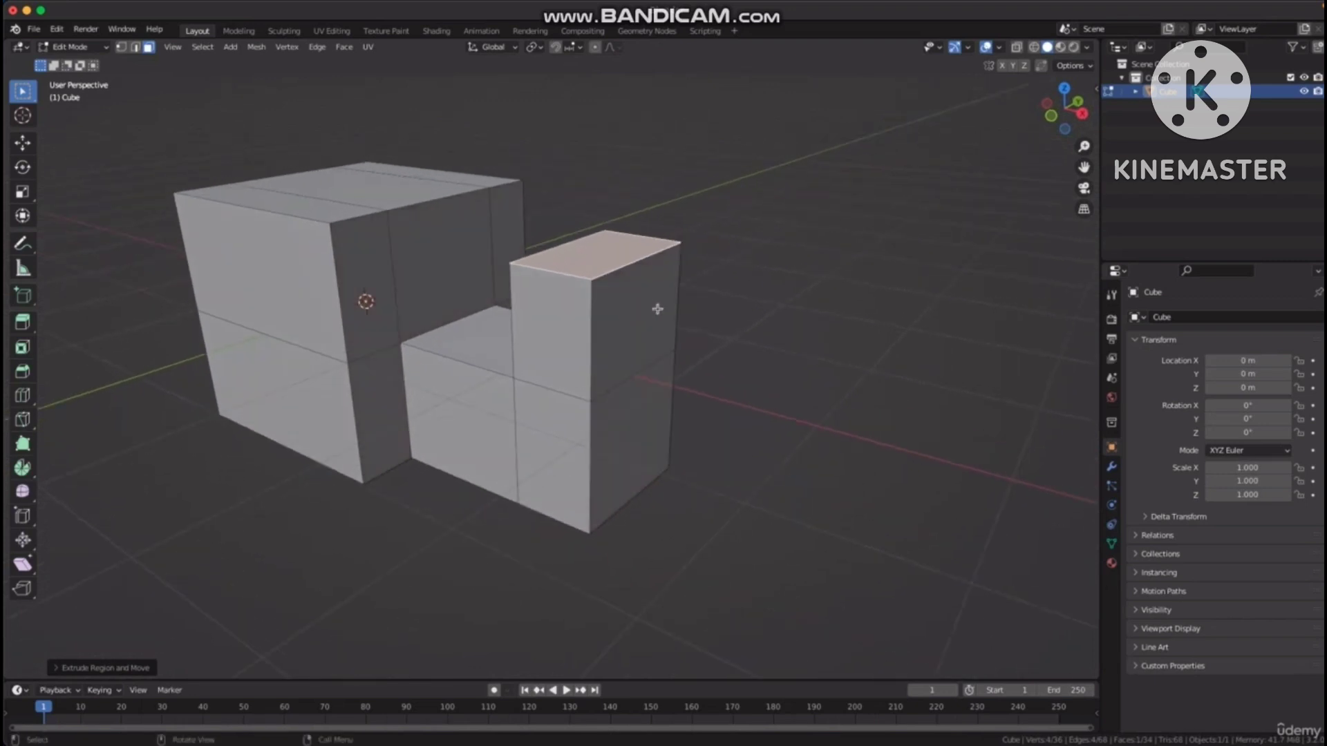
pyautogui.click(634, 316)
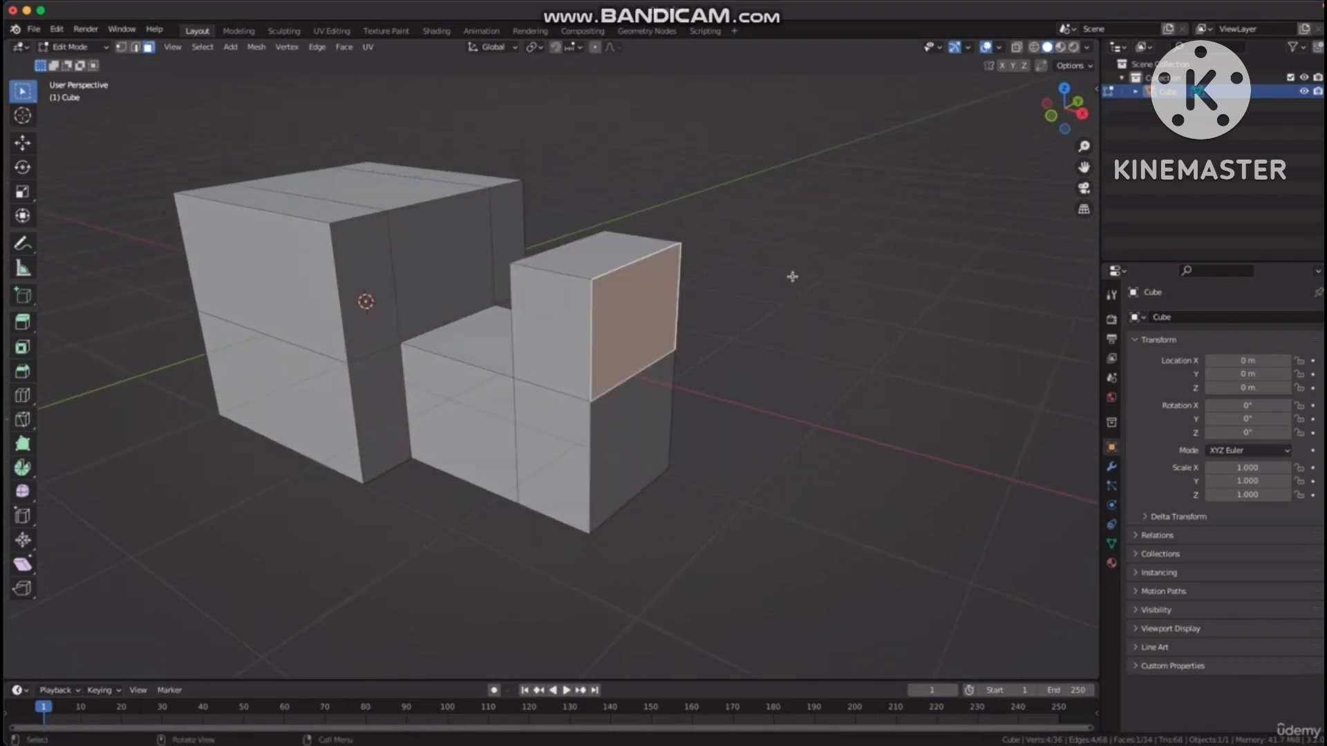
pyautogui.press('e')
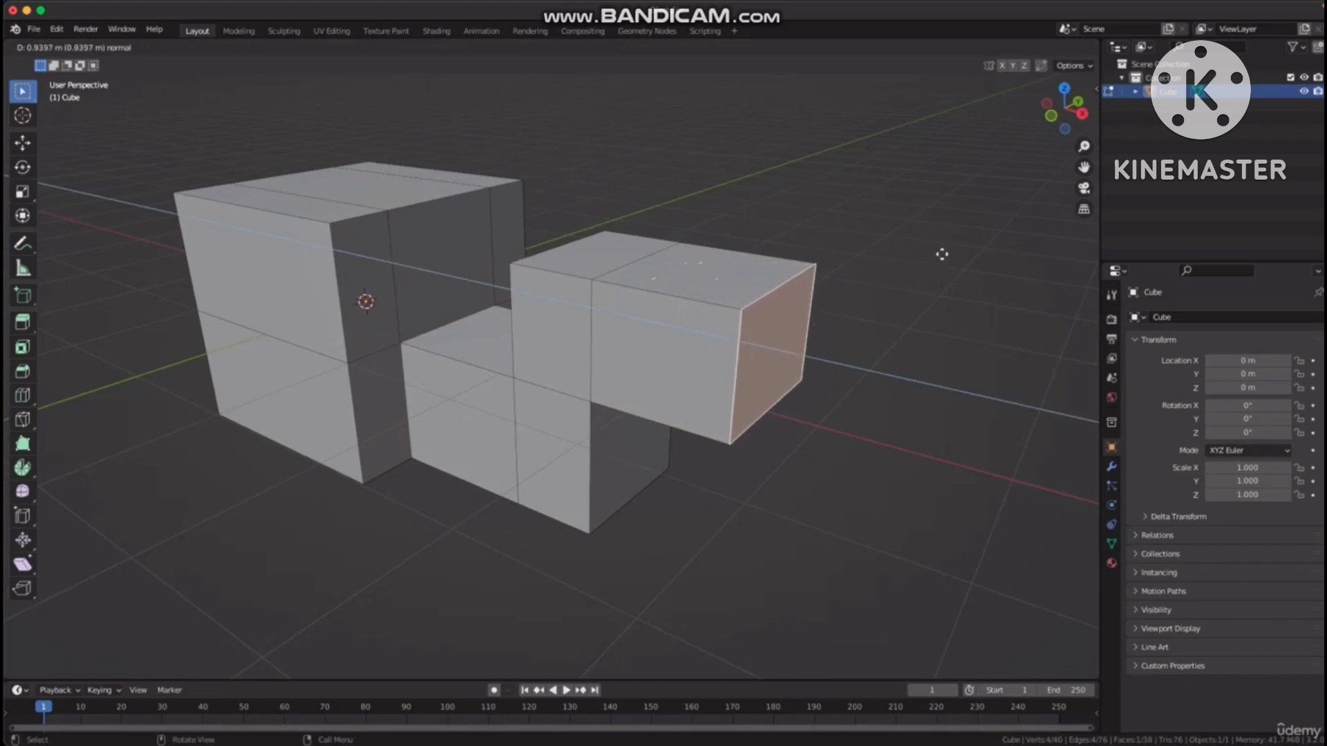
pyautogui.click(942, 254)
pyautogui.moveTo(883, 273); pyautogui.dragTo(850, 276, button='middle')
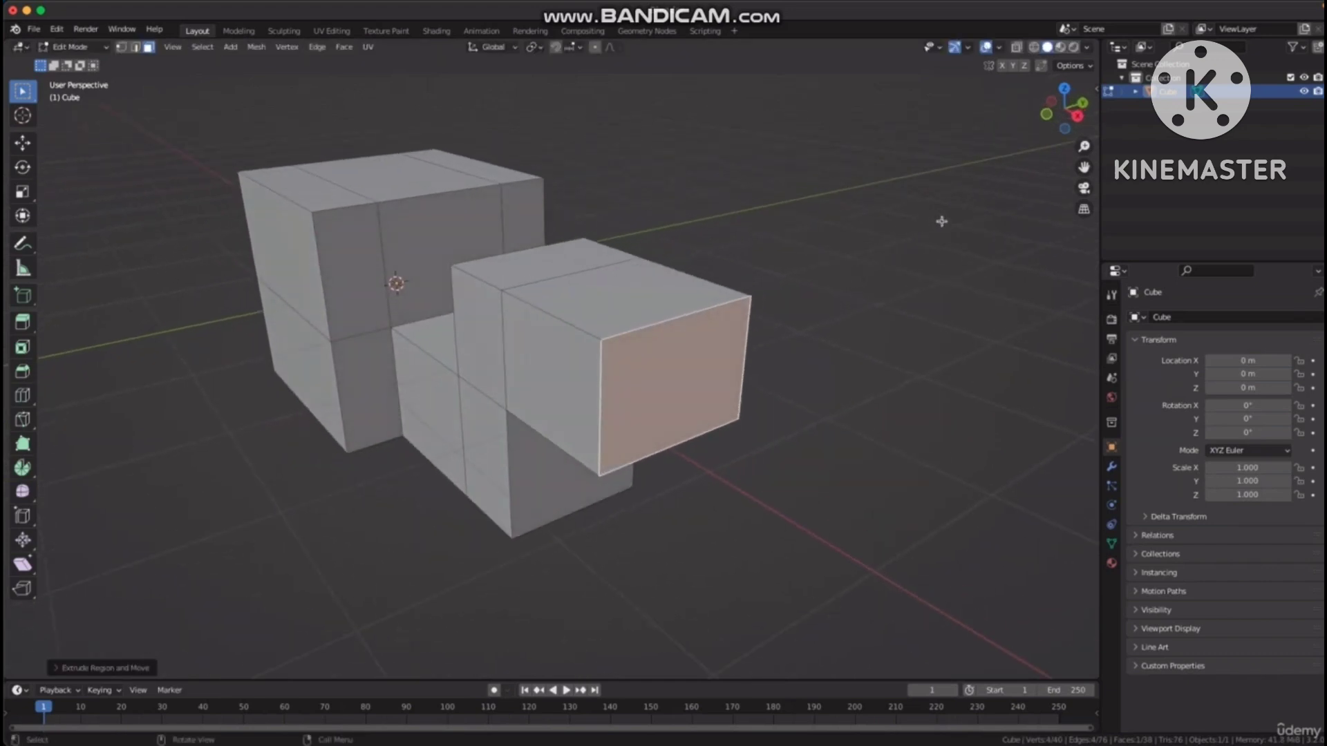
pyautogui.press('s')
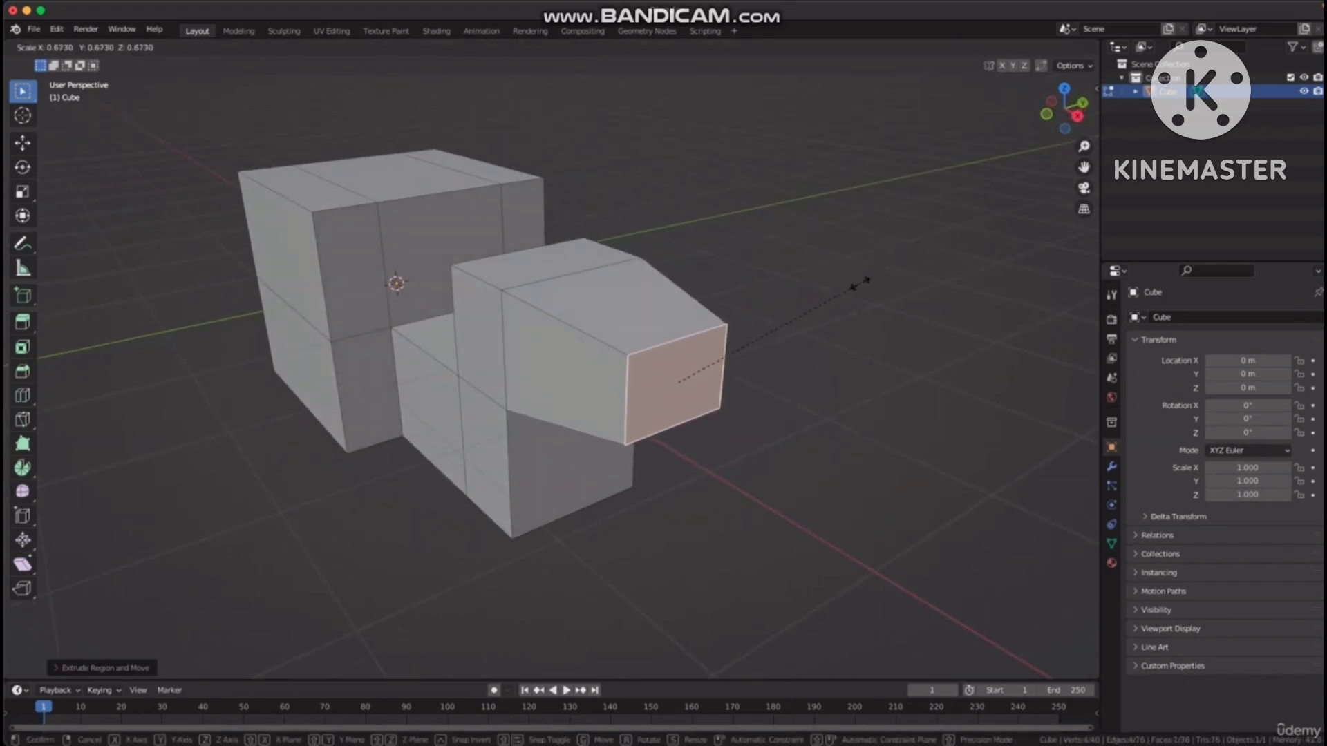
pyautogui.click(844, 293)
# Extrude the sloped top face of the tapered block upward along its normal into a tall column.
pyautogui.moveTo(843, 293); pyautogui.dragTo(731, 326, button='middle')
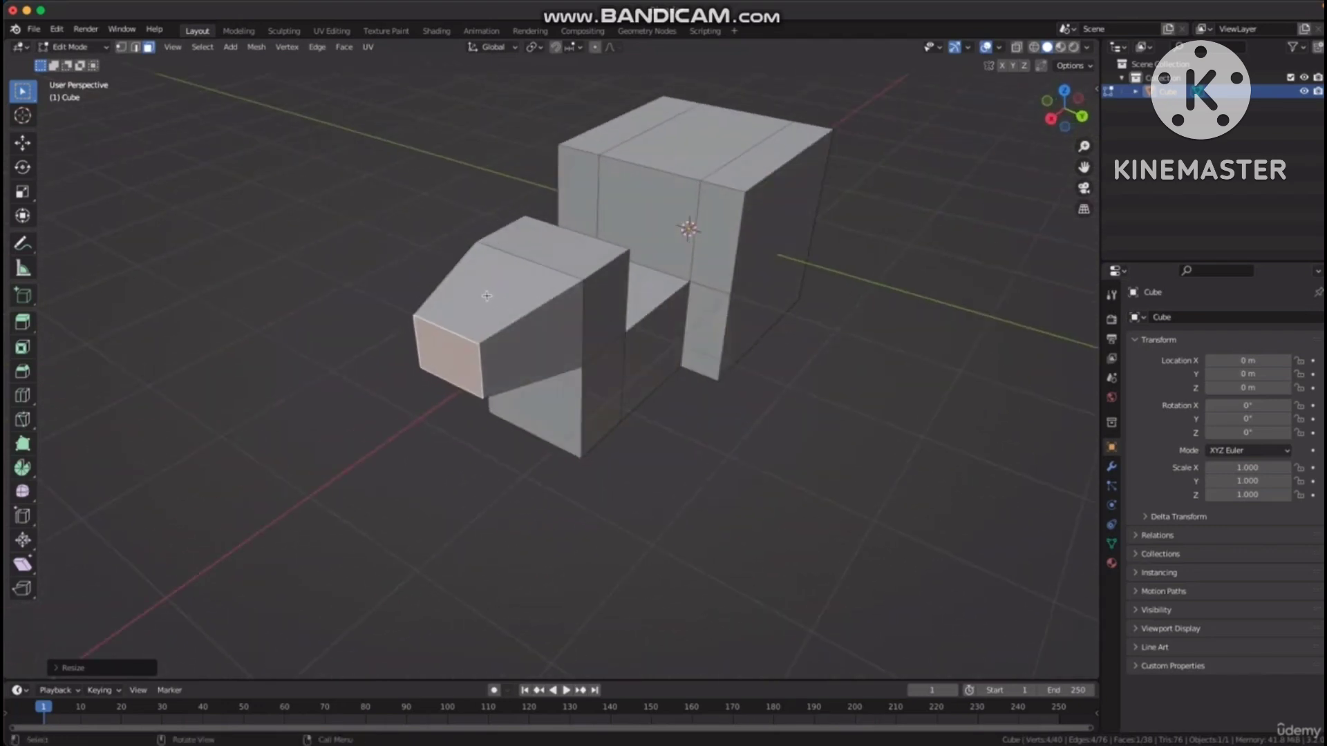
pyautogui.moveTo(486, 296); pyautogui.dragTo(701, 294, button='middle')
pyautogui.press('e')
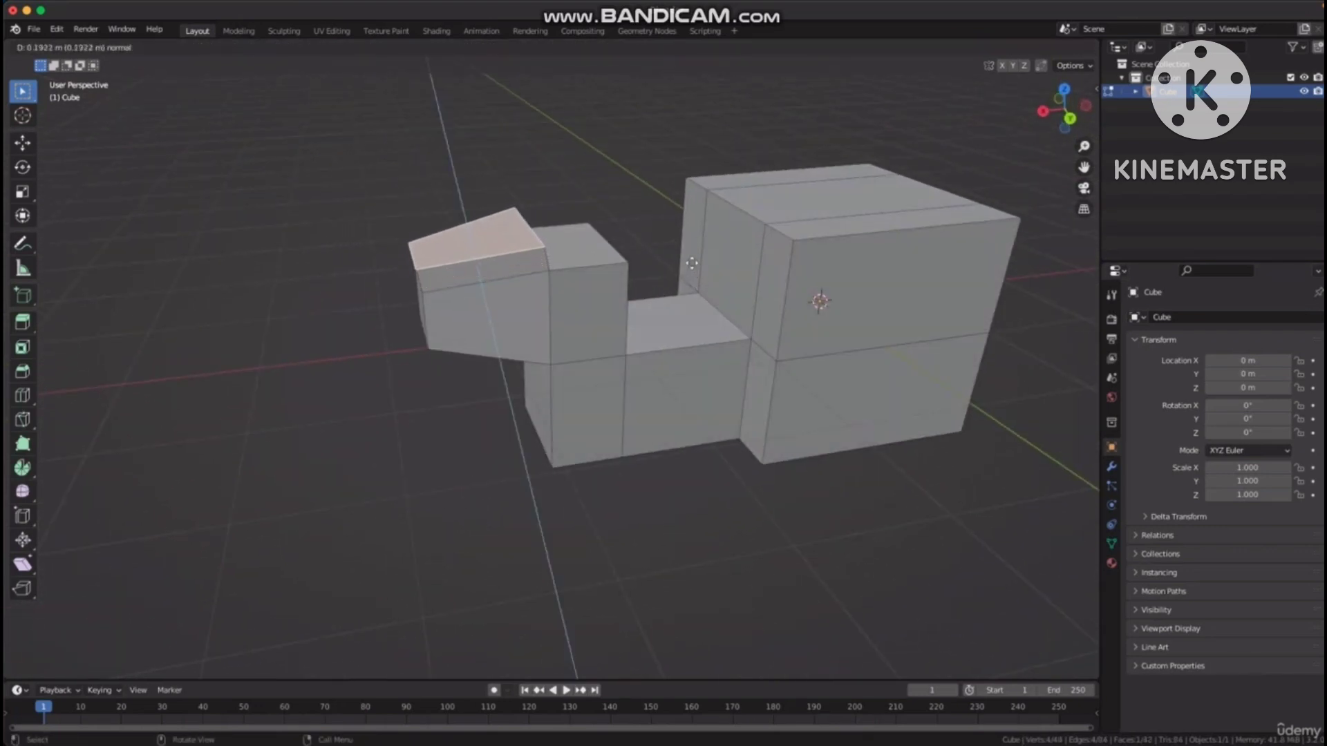
pyautogui.click(646, 141)
# Select the -Y side faces of the low connecting segment and the tapered block and extrude both outward about 1.04 m.
pyautogui.moveTo(645, 141); pyautogui.dragTo(610, 270, button='middle')
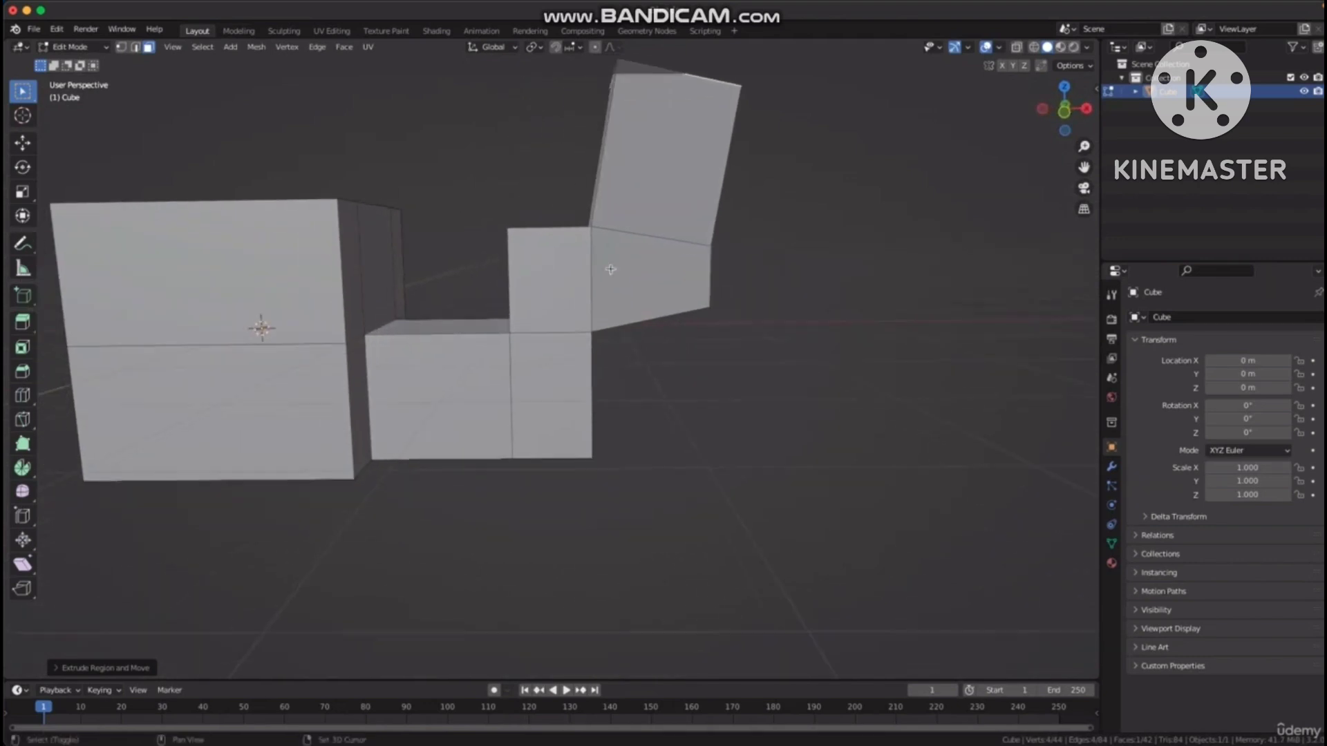
pyautogui.click(440, 391)
pyautogui.moveTo(439, 390); pyautogui.dragTo(800, 272, button='middle')
pyautogui.keyDown('shift'); pyautogui.click(628, 293); pyautogui.keyUp('shift')
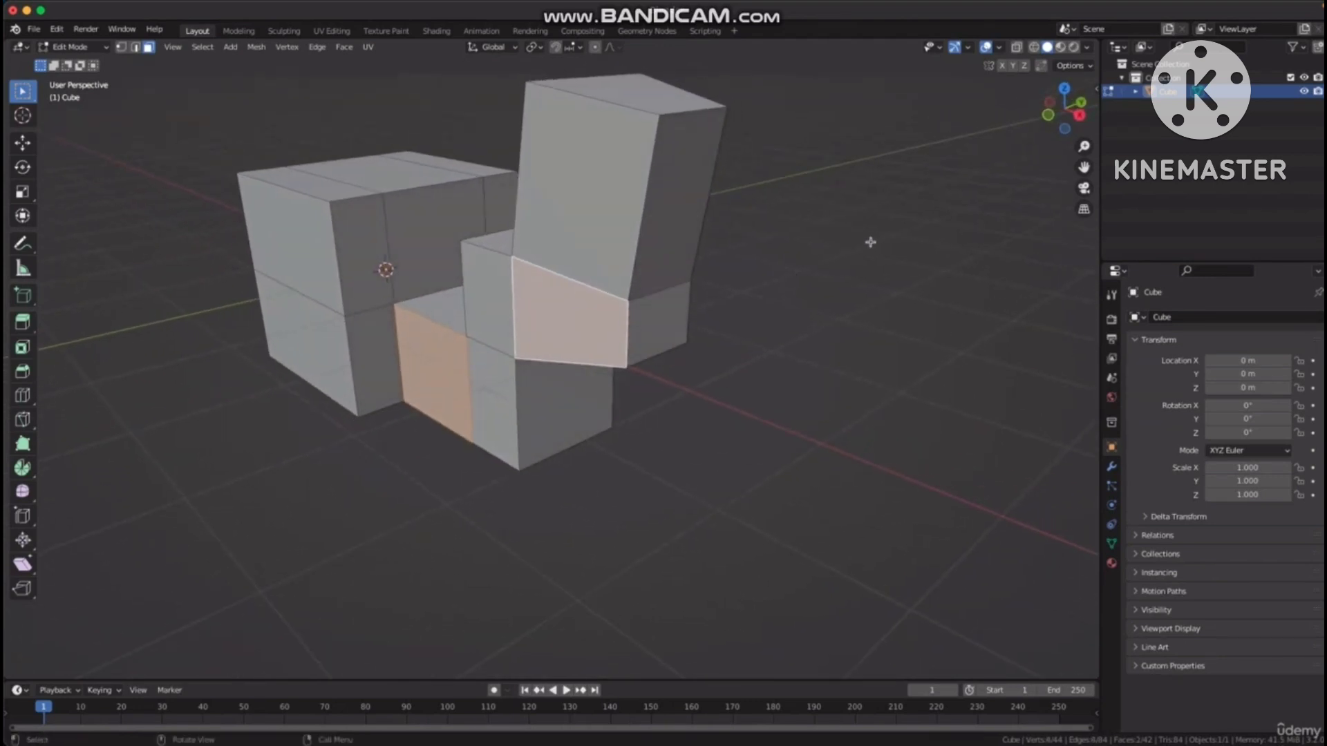
pyautogui.press('e')
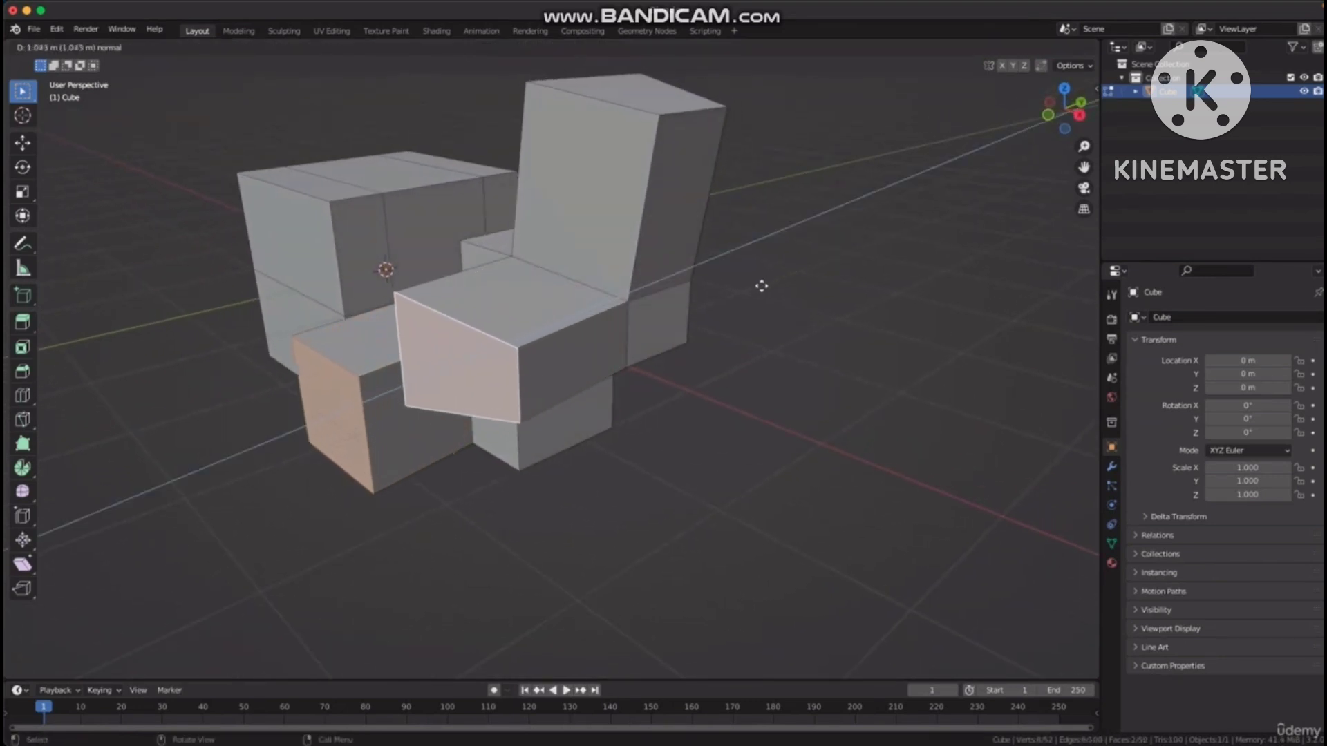
pyautogui.click(760, 286)
# Extrude the narrowed end face of the tapered block farther outward along X.
pyautogui.moveTo(767, 287); pyautogui.dragTo(589, 325, button='middle')
pyautogui.click(492, 351)
pyautogui.press('e')
pyautogui.click(541, 351)
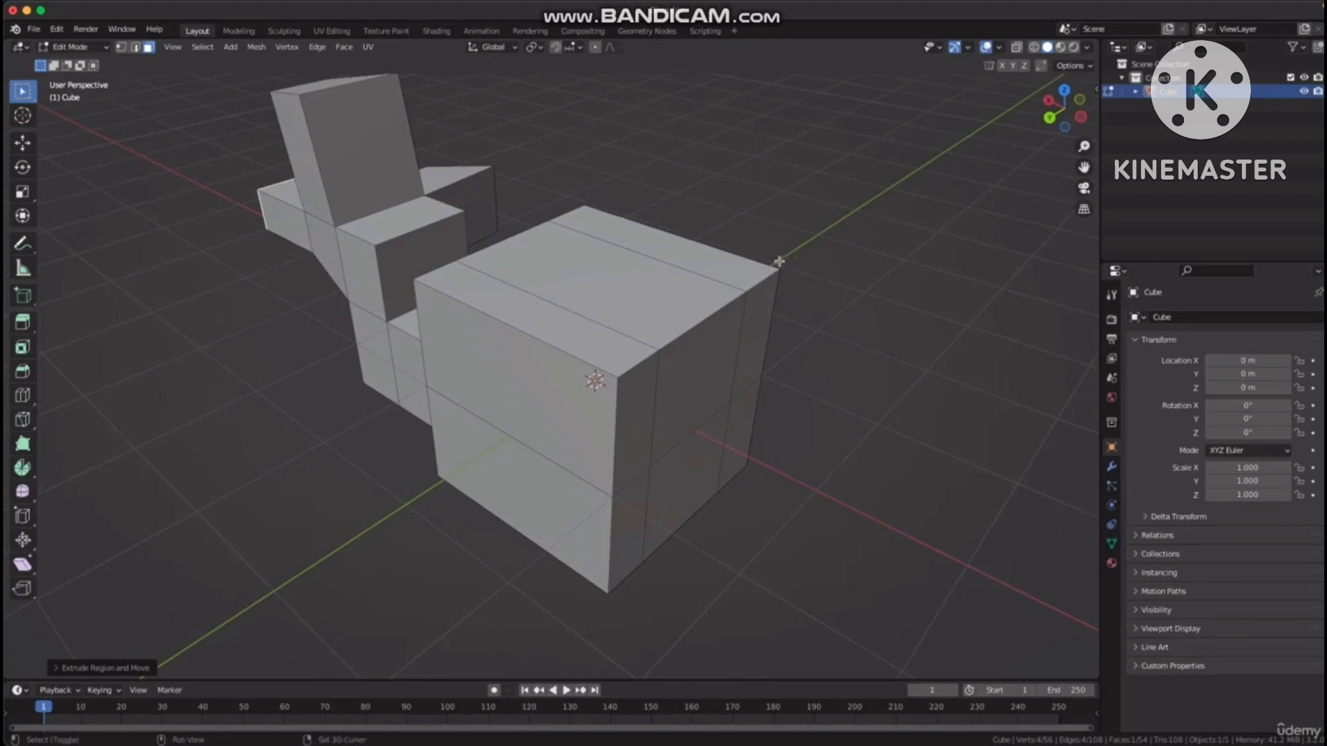
# Inset the middle strip face on top of the cube by about 0.19 m and deselect it.
pyautogui.keyDown('shift'); pyautogui.moveTo(779, 261); pyautogui.dragTo(729, 290, button='middle'); pyautogui.keyUp('shift')
pyautogui.scroll(5, 743, 281)
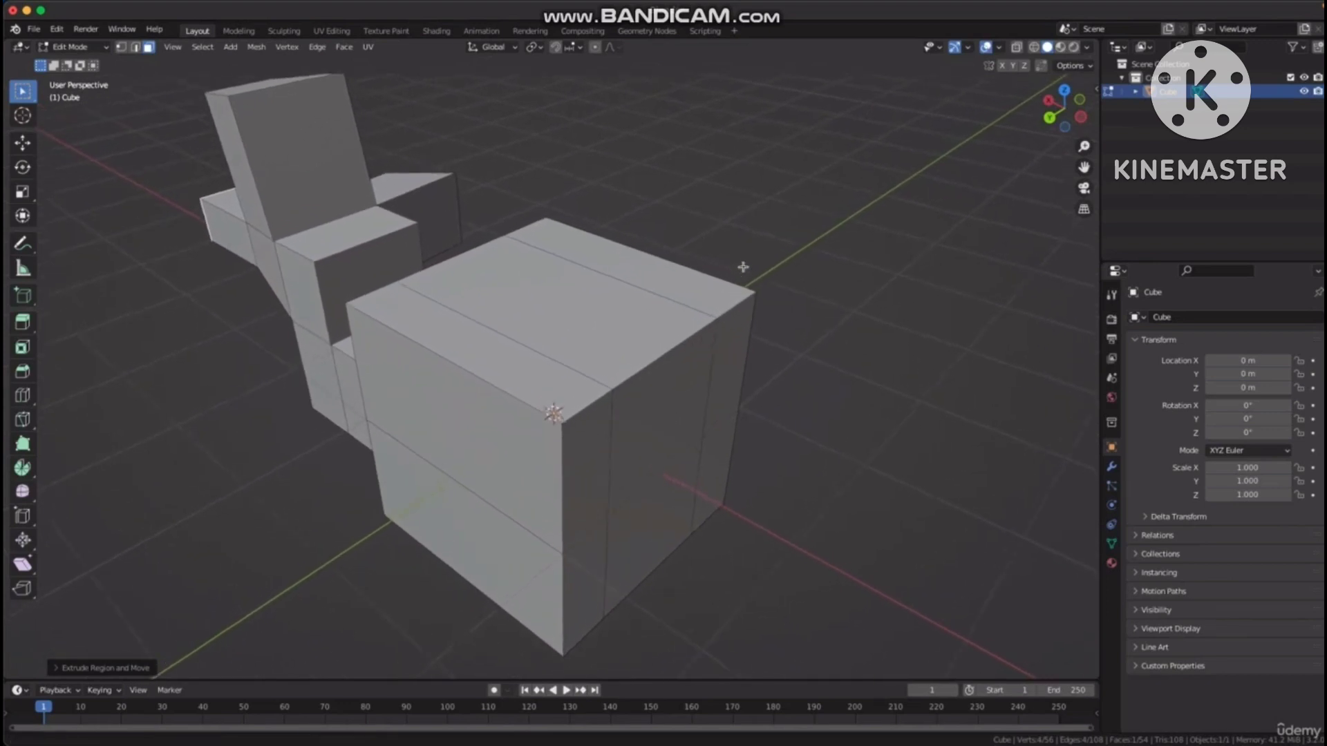
pyautogui.moveTo(773, 279)
pyautogui.mouseDown(button='middle')
pyautogui.moveTo(800, 272)
pyautogui.moveTo(773, 255)
pyautogui.moveTo(732, 292)
pyautogui.moveTo(744, 255)
pyautogui.moveTo(711, 281)
pyautogui.moveTo(761, 256)
pyautogui.mouseUp(button='middle')
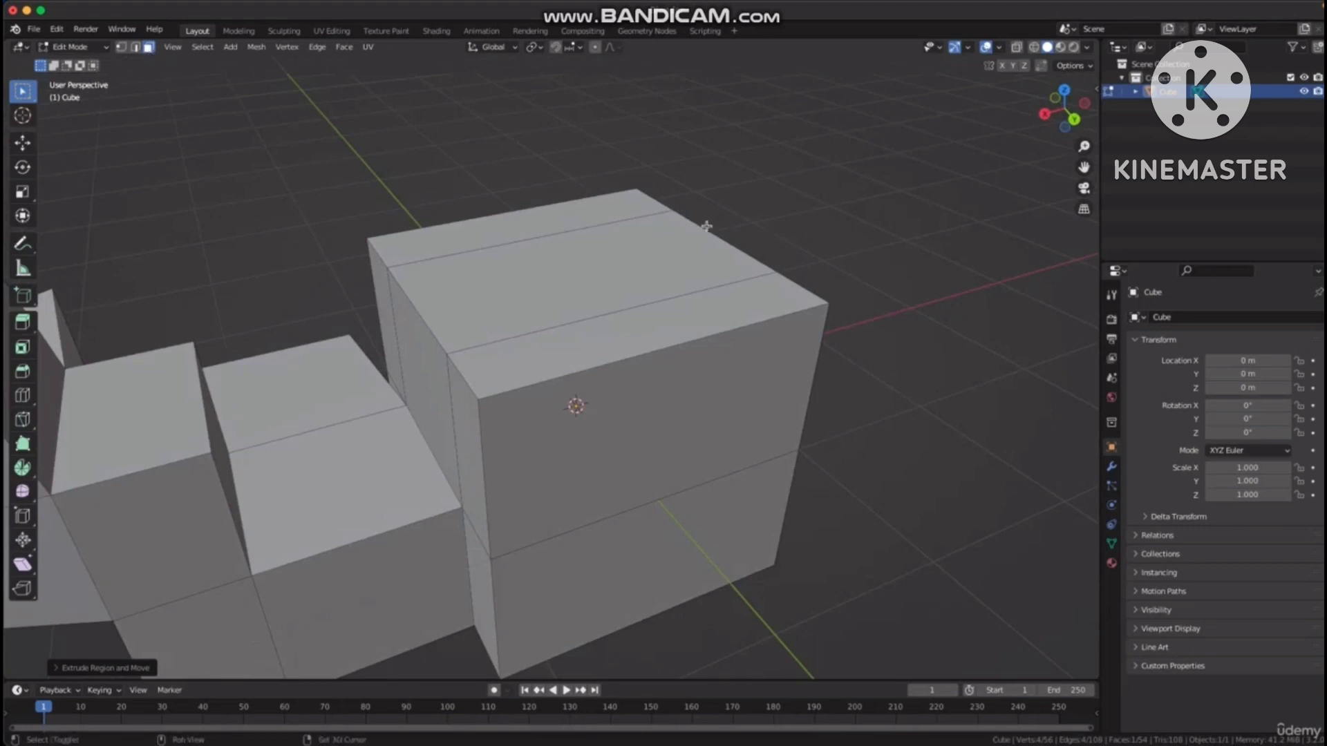
pyautogui.keyDown('shift'); pyautogui.moveTo(706, 227); pyautogui.dragTo(697, 233, button='middle'); pyautogui.keyUp('shift')
pyautogui.click(579, 294)
pyautogui.moveTo(579, 294); pyautogui.dragTo(668, 271, button='middle')
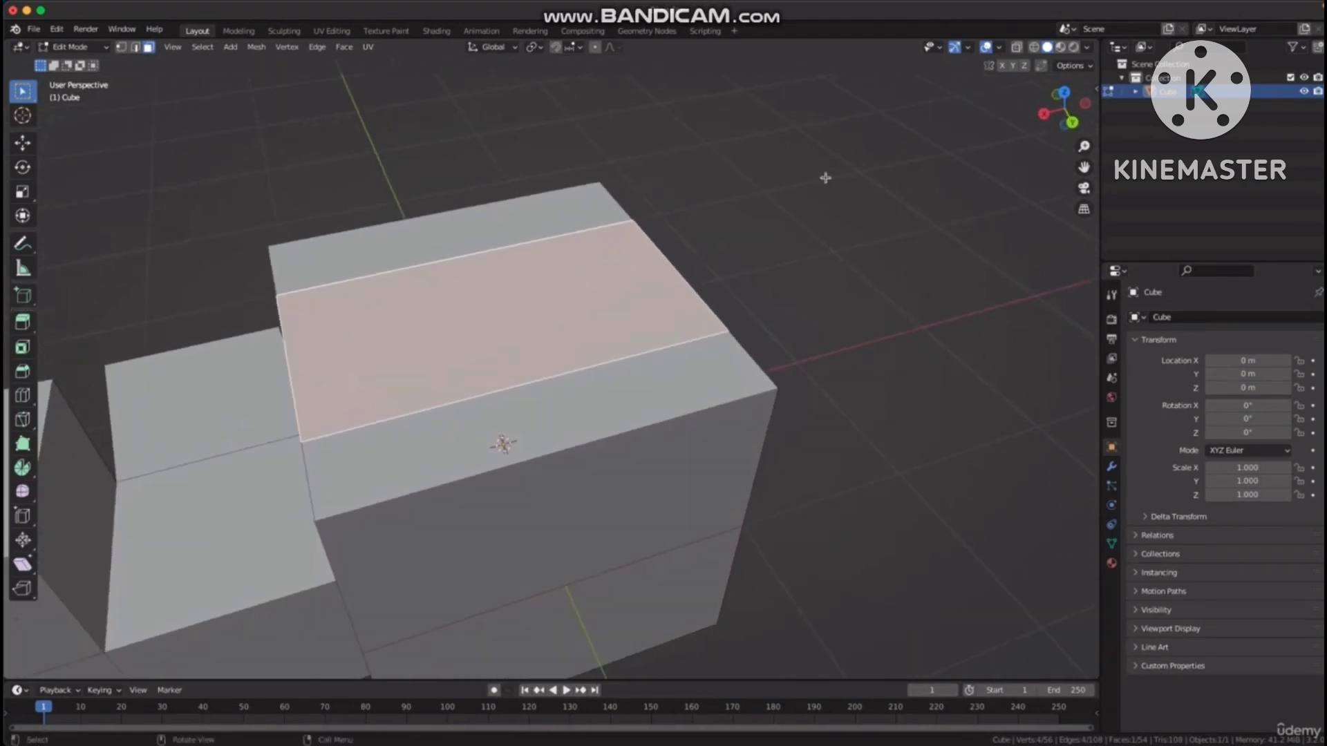
pyautogui.moveTo(825, 178); pyautogui.dragTo(842, 164, button='middle')
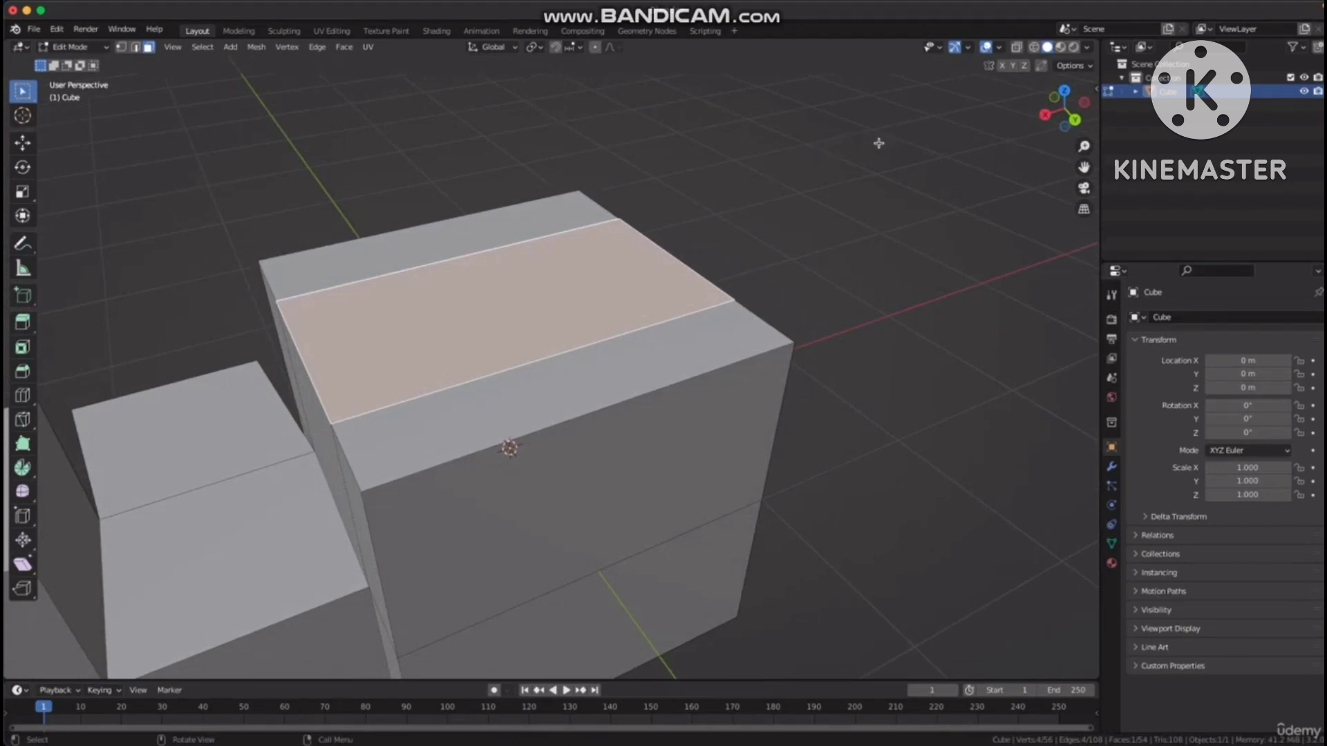
pyautogui.press('i')
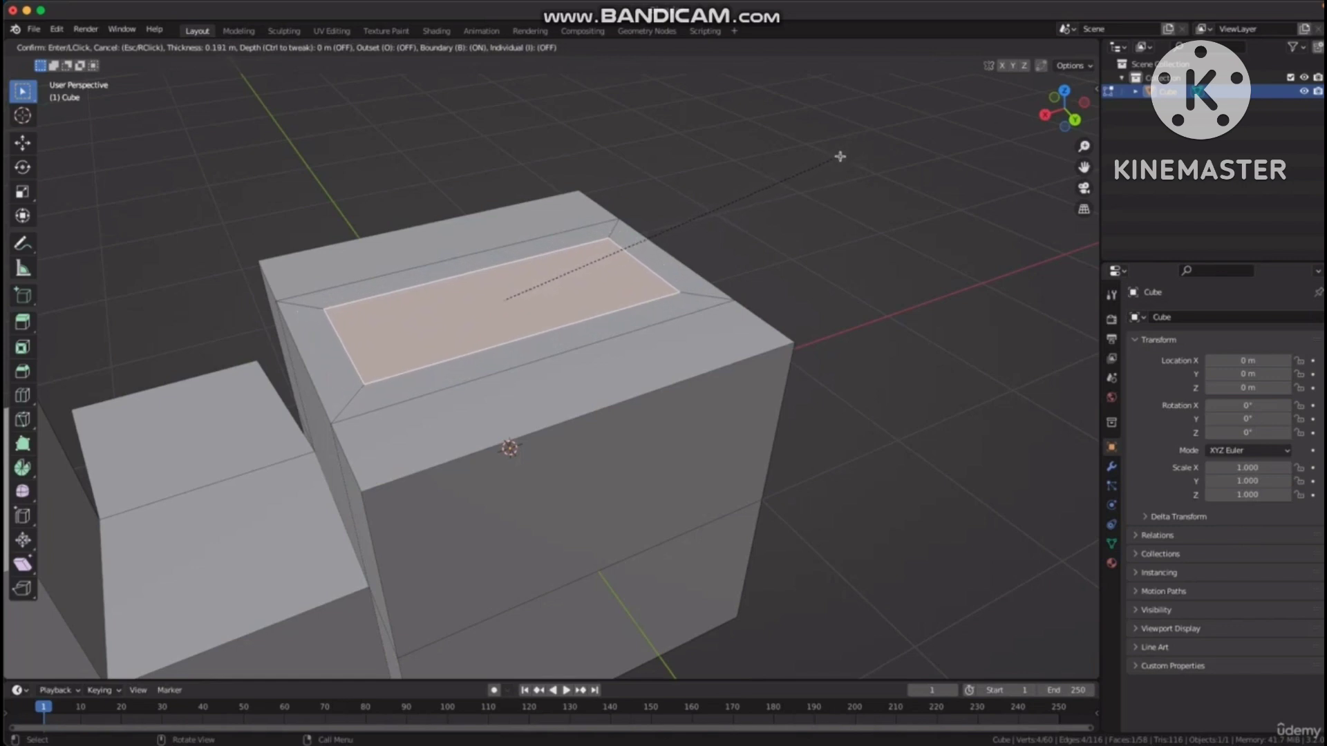
pyautogui.click(847, 154)
pyautogui.click(847, 198)
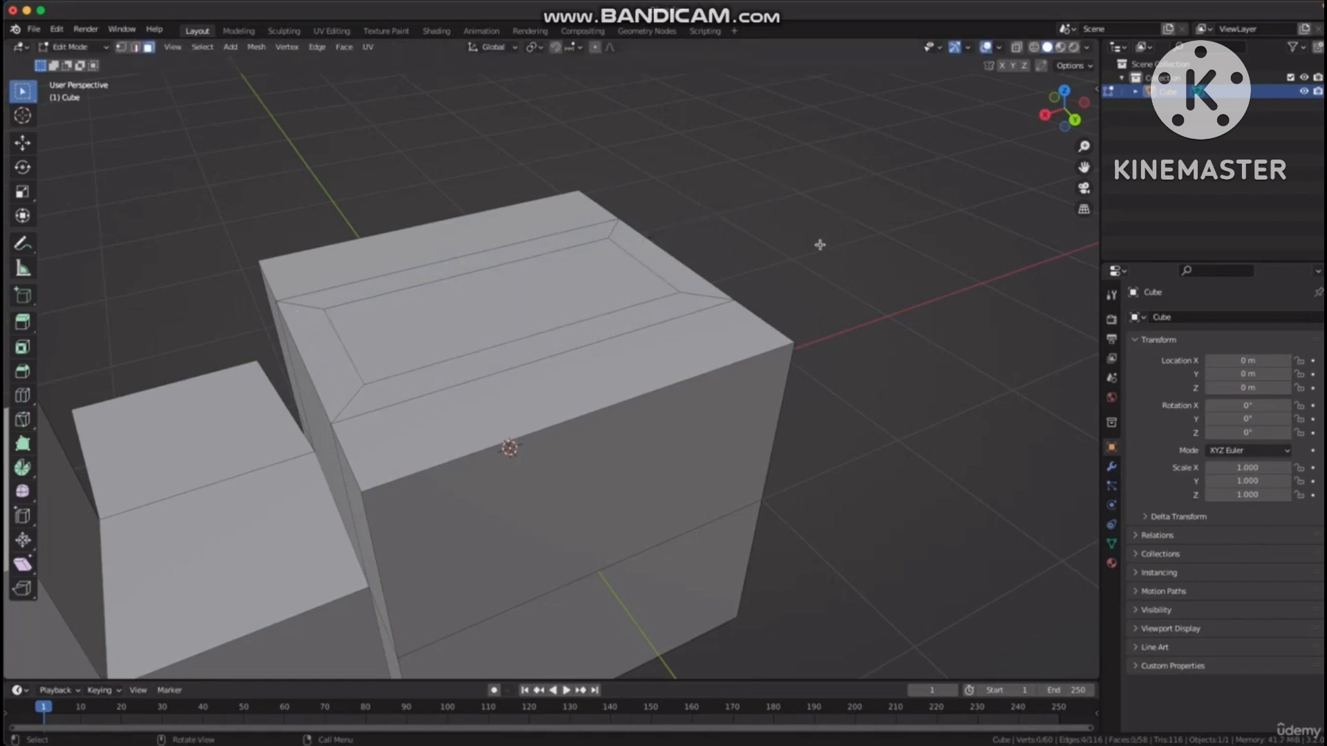
# Check the faces formed by the inset, selecting the inner face and its surrounding border faces one after another.
pyautogui.moveTo(820, 244); pyautogui.dragTo(750, 272, button='middle')
pyautogui.click(531, 307)
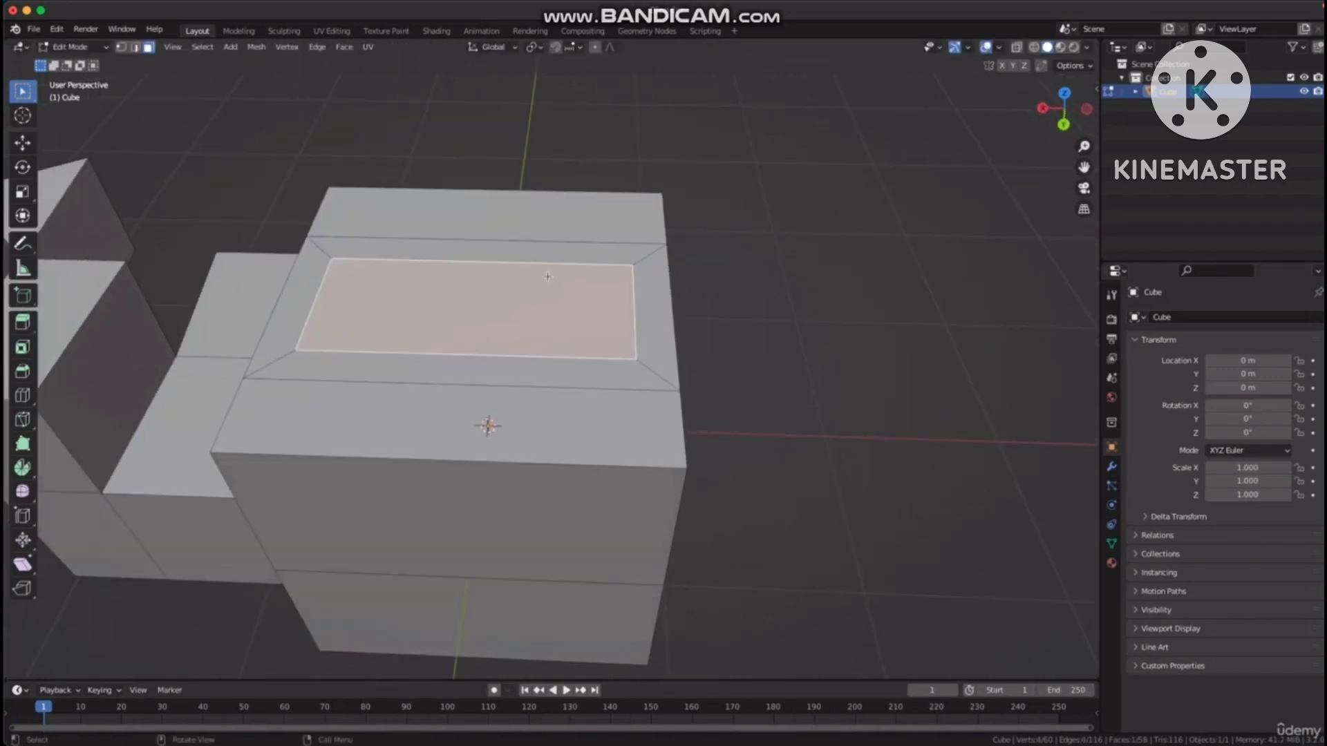
pyautogui.click(458, 259)
pyautogui.click(307, 291)
pyautogui.click(346, 364)
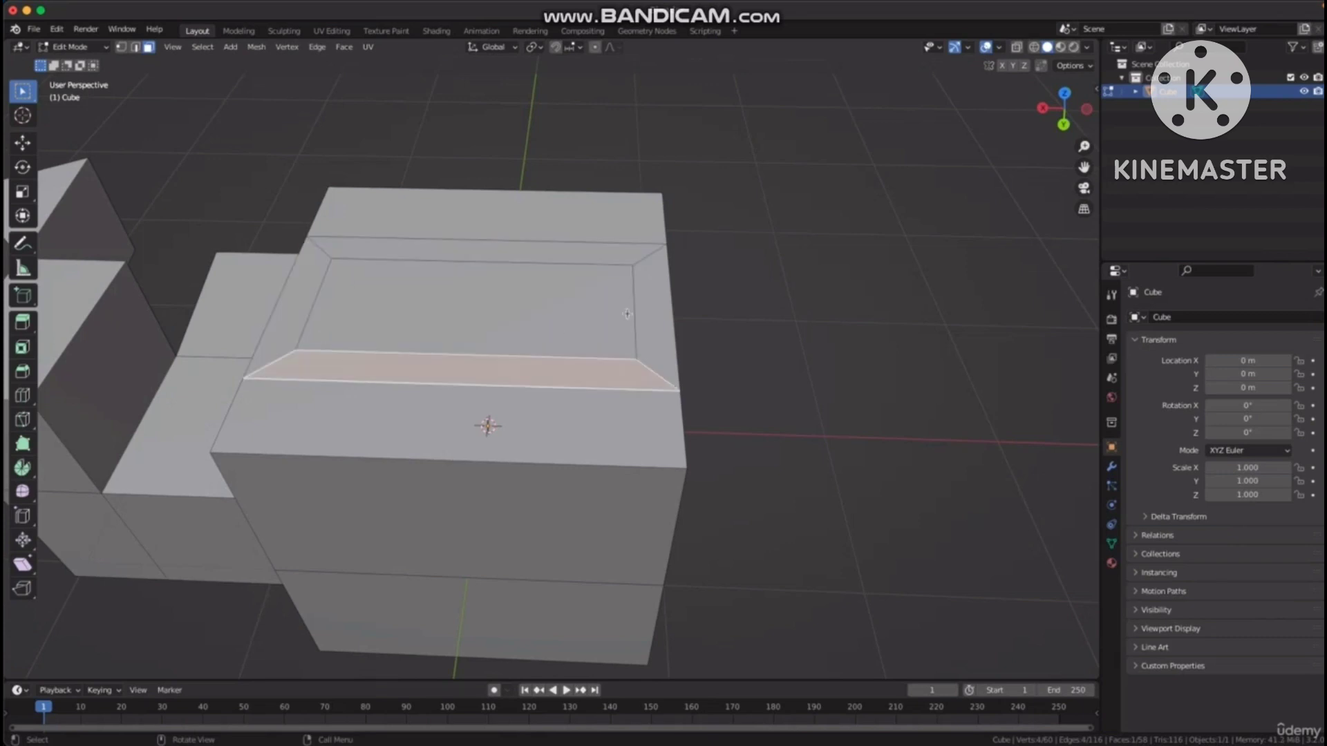
pyautogui.click(660, 304)
# Inset the upper and lower middle faces of the cube's -X side individually by about 0.16 m and deselect them.
pyautogui.moveTo(674, 290); pyautogui.dragTo(678, 243, button='middle')
pyautogui.moveTo(677, 243); pyautogui.dragTo(740, 265, button='middle')
pyautogui.click(566, 271)
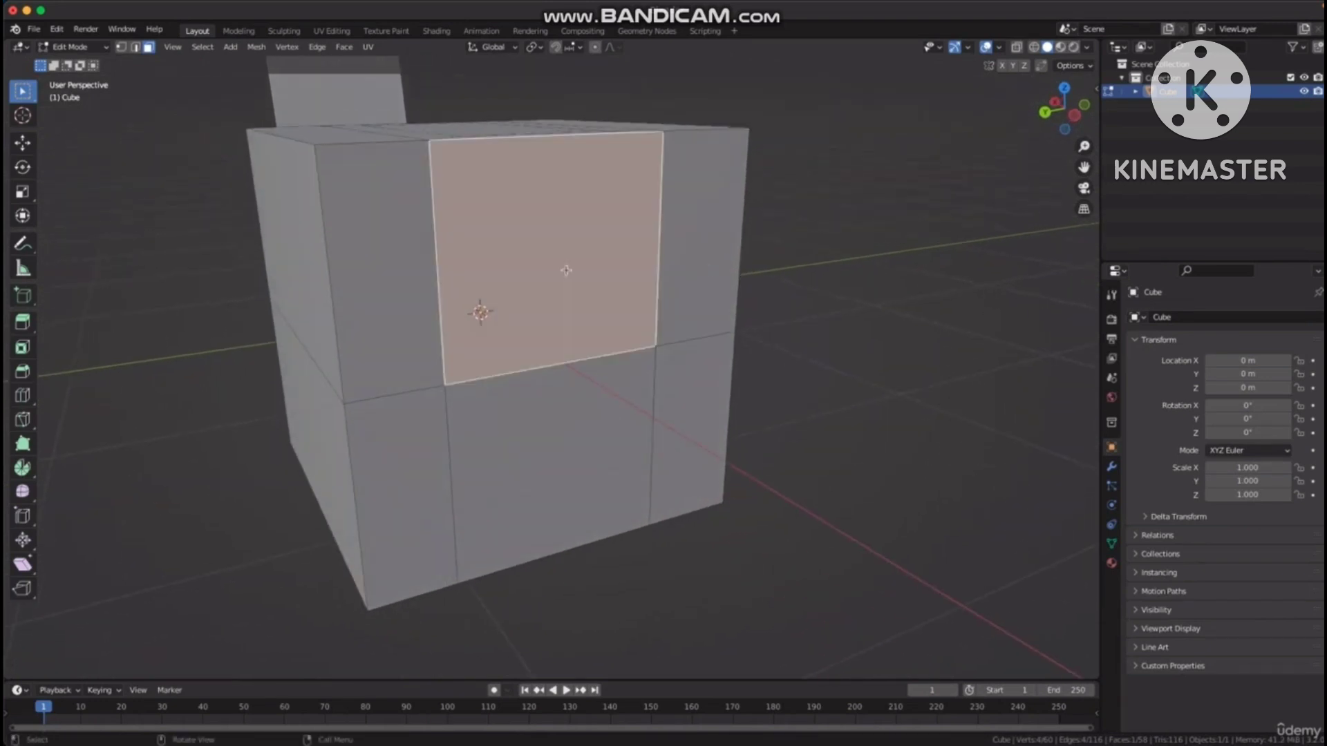
pyautogui.moveTo(633, 267); pyautogui.dragTo(640, 257, button='middle')
pyautogui.keyDown('shift'); pyautogui.click(592, 430); pyautogui.keyUp('shift')
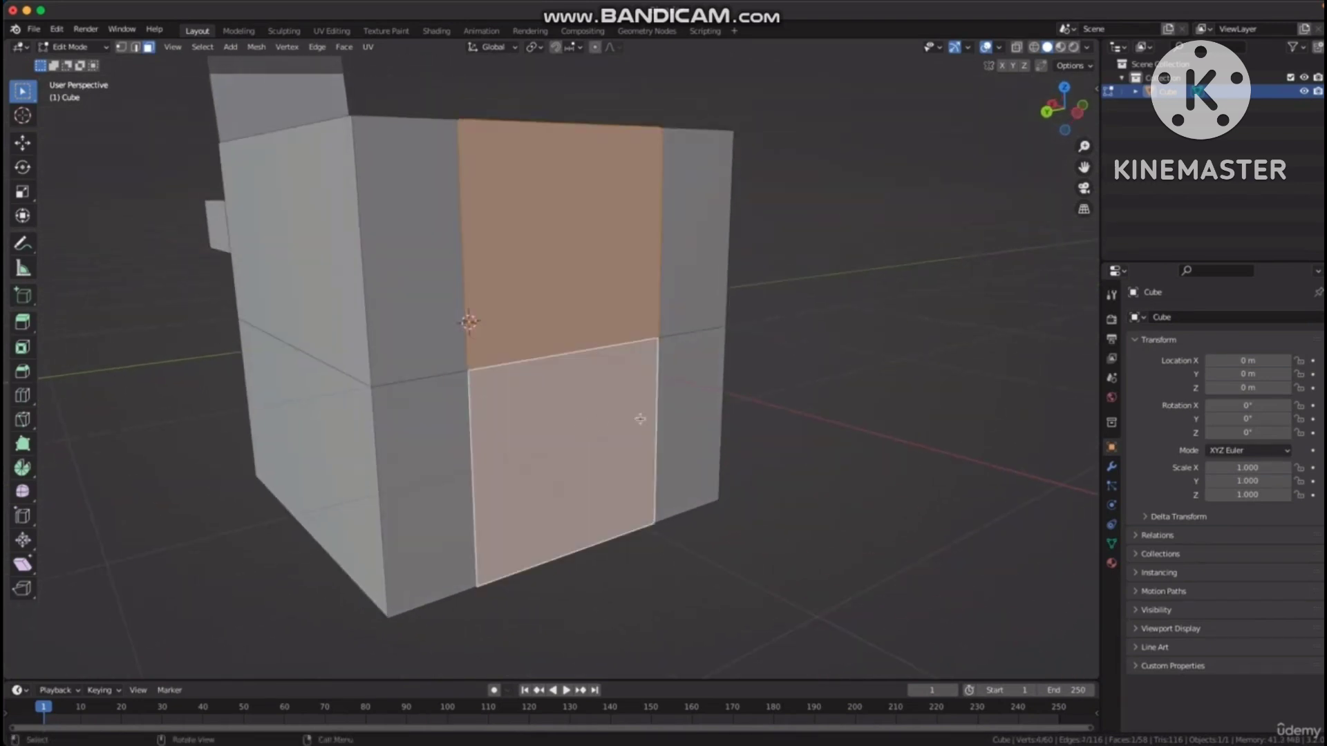
pyautogui.moveTo(802, 317); pyautogui.dragTo(833, 309, button='middle')
pyautogui.press('i')
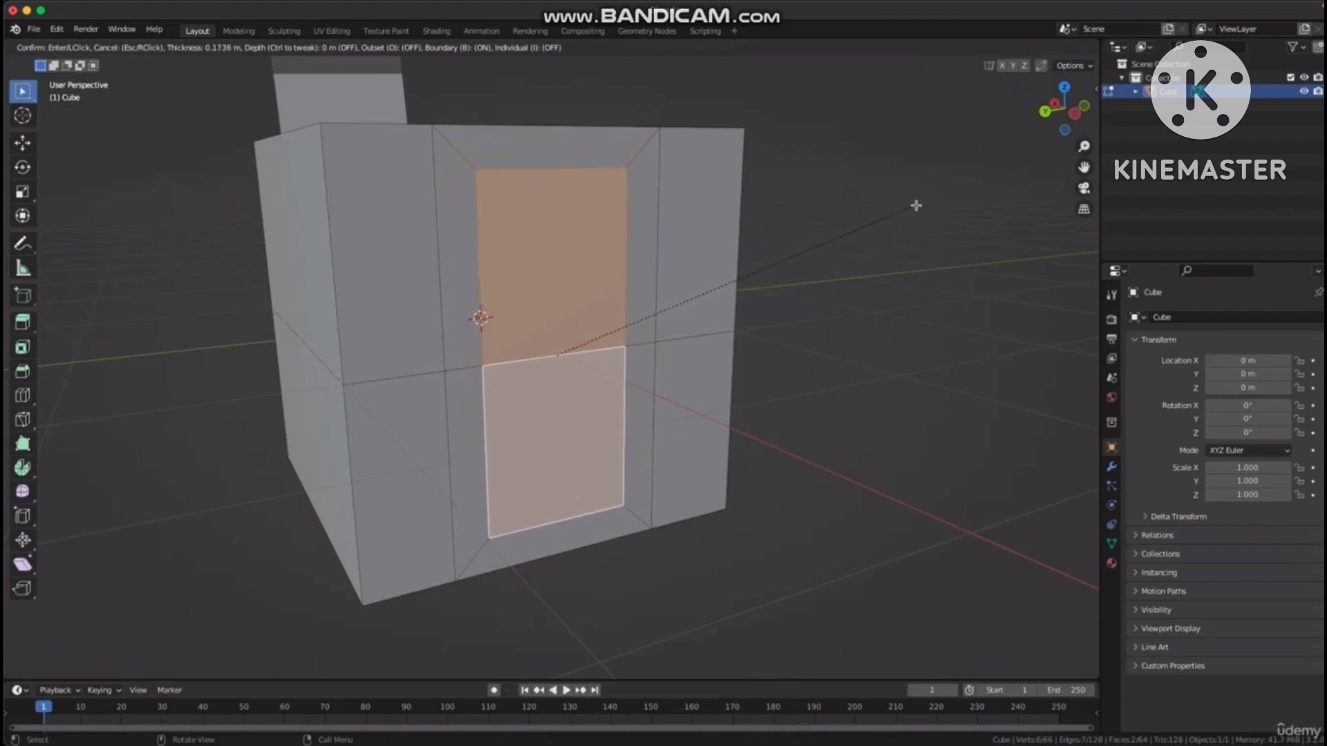
pyautogui.press('i')
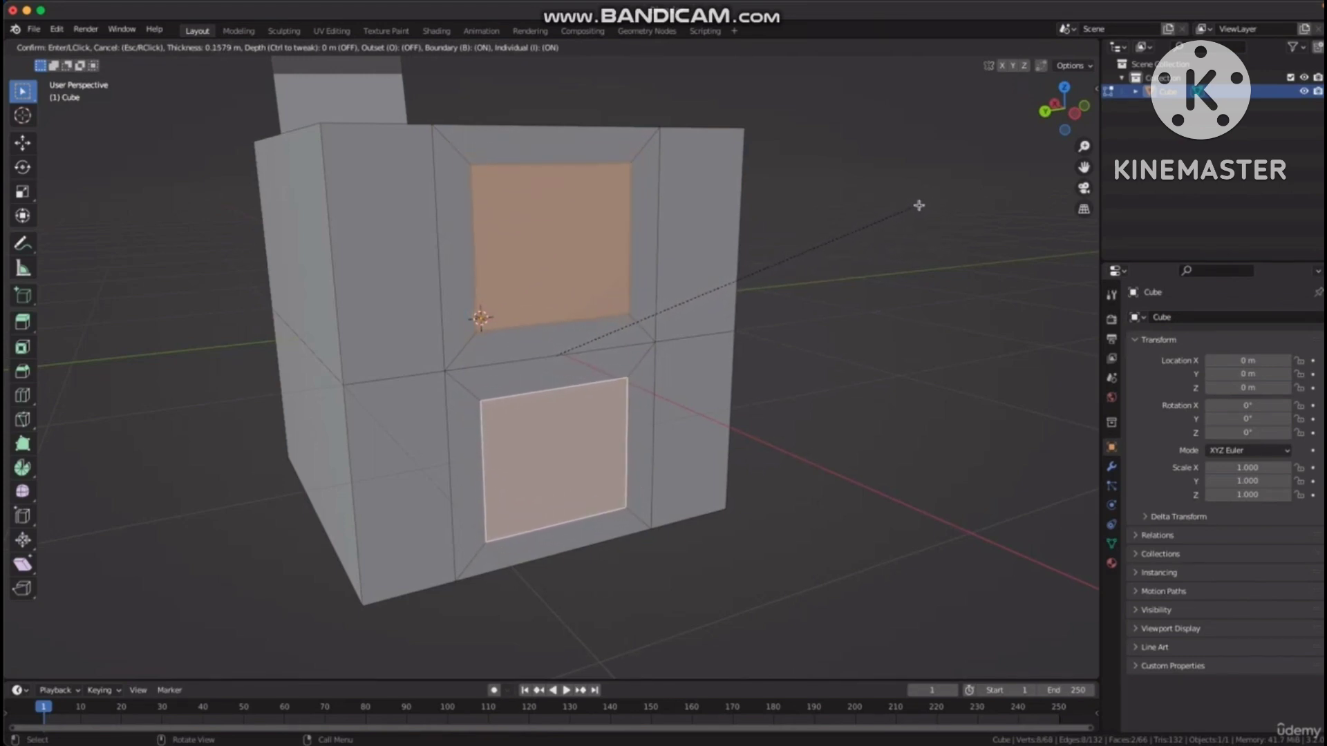
pyautogui.click(921, 209)
pyautogui.click(906, 253)
# Select both inner faces on the cube's -X side and inset them individually again into smaller rectangles.
pyautogui.moveTo(906, 253); pyautogui.dragTo(851, 263, button='middle')
pyautogui.moveTo(591, 258); pyautogui.dragTo(621, 256, button='middle')
pyautogui.click(570, 263)
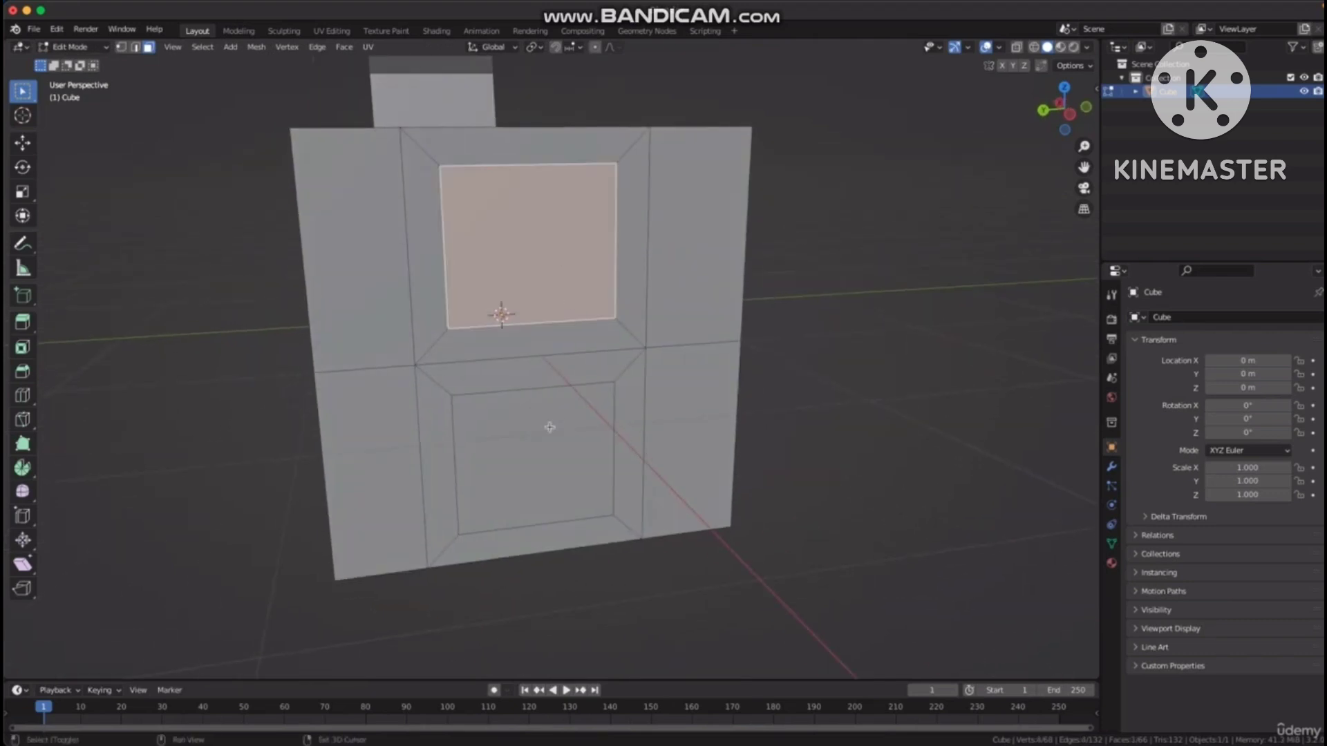
pyautogui.keyDown('shift'); pyautogui.click(549, 428); pyautogui.keyUp('shift')
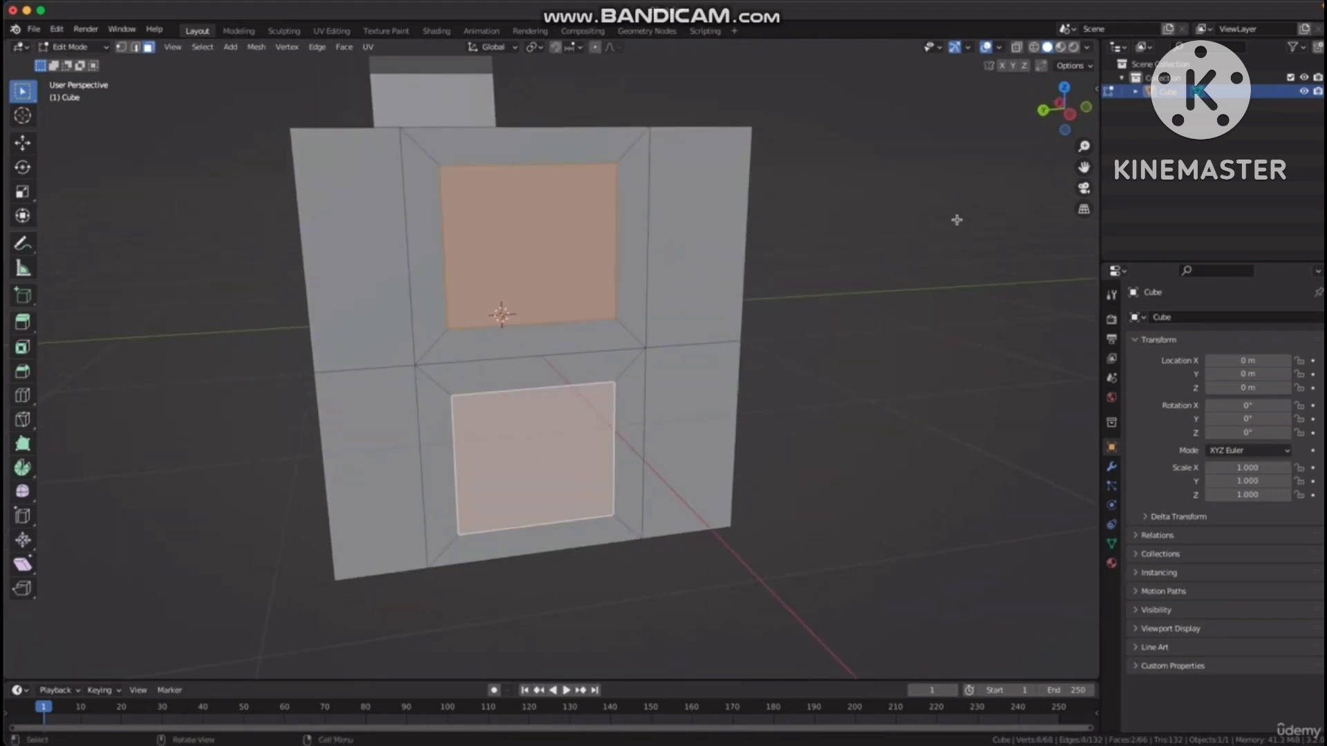
pyautogui.press('i')
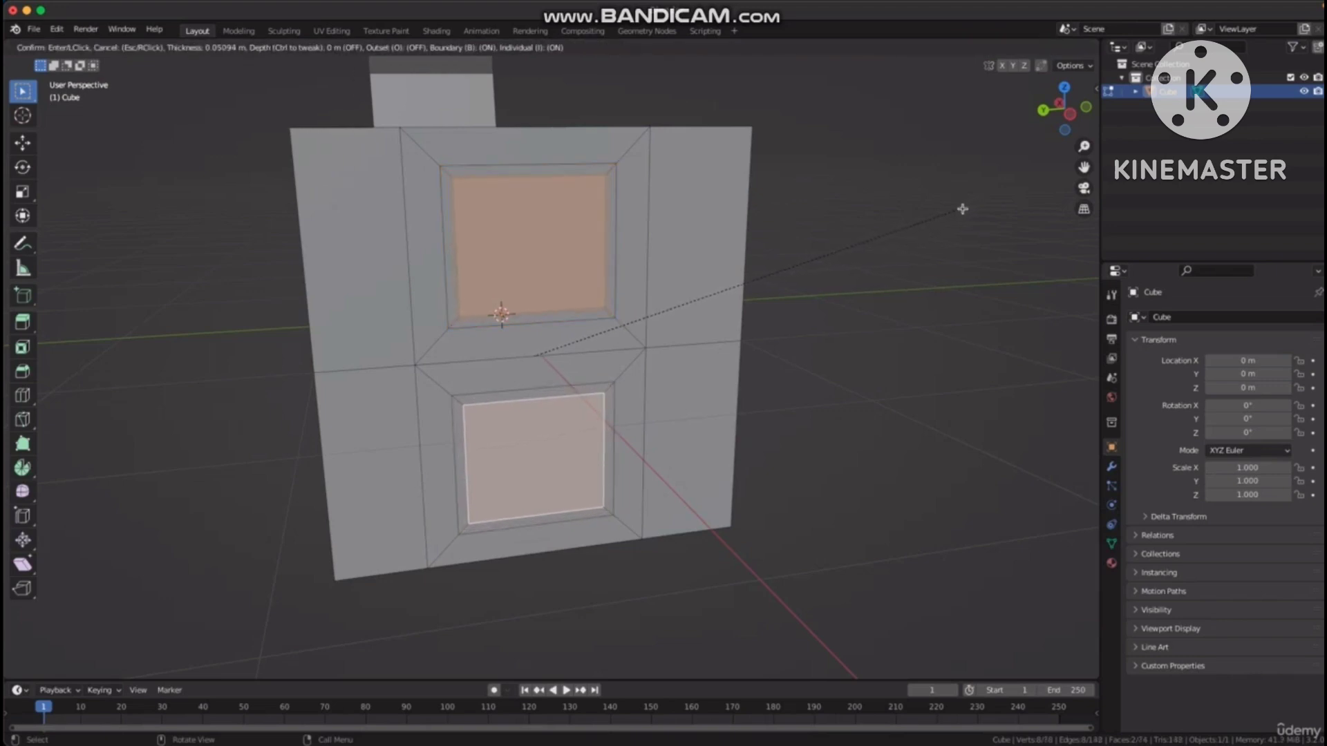
pyautogui.click(942, 214)
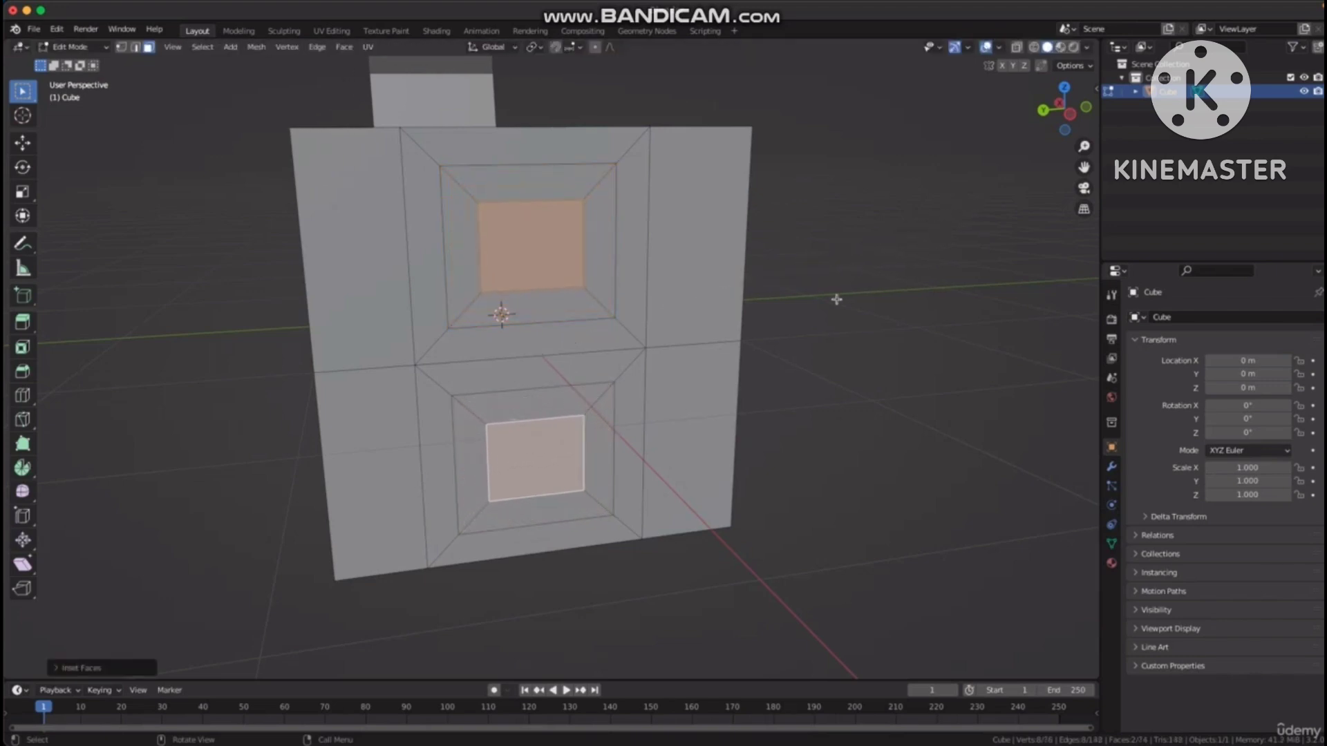
# Extrude the two small inset faces on the cube's -X side outward together into long protruding bars.
pyautogui.moveTo(844, 297); pyautogui.dragTo(874, 308, button='middle')
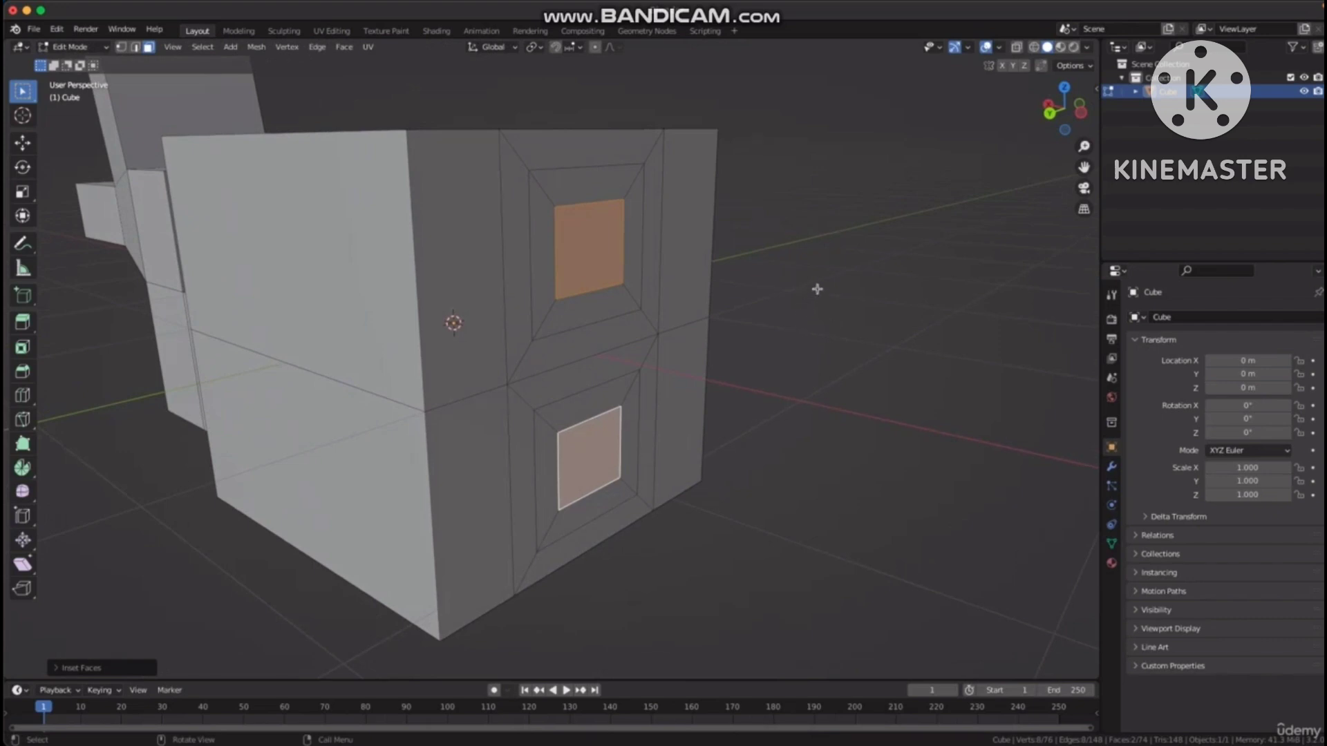
pyautogui.press('e')
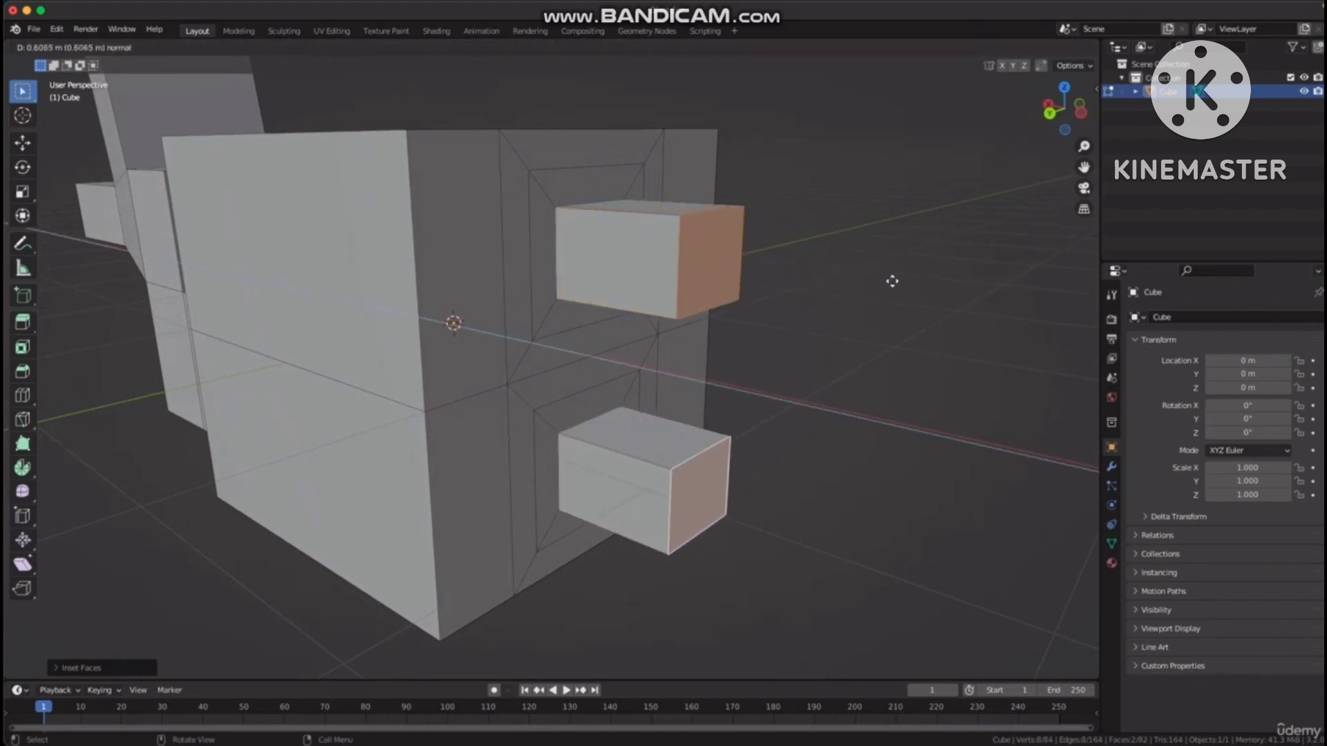
pyautogui.click(942, 291)
# Add a vertical loop cut through the cube's -Y side and slide it toward the -X side with the two bars.
pyautogui.moveTo(989, 318); pyautogui.dragTo(872, 342, button='middle')
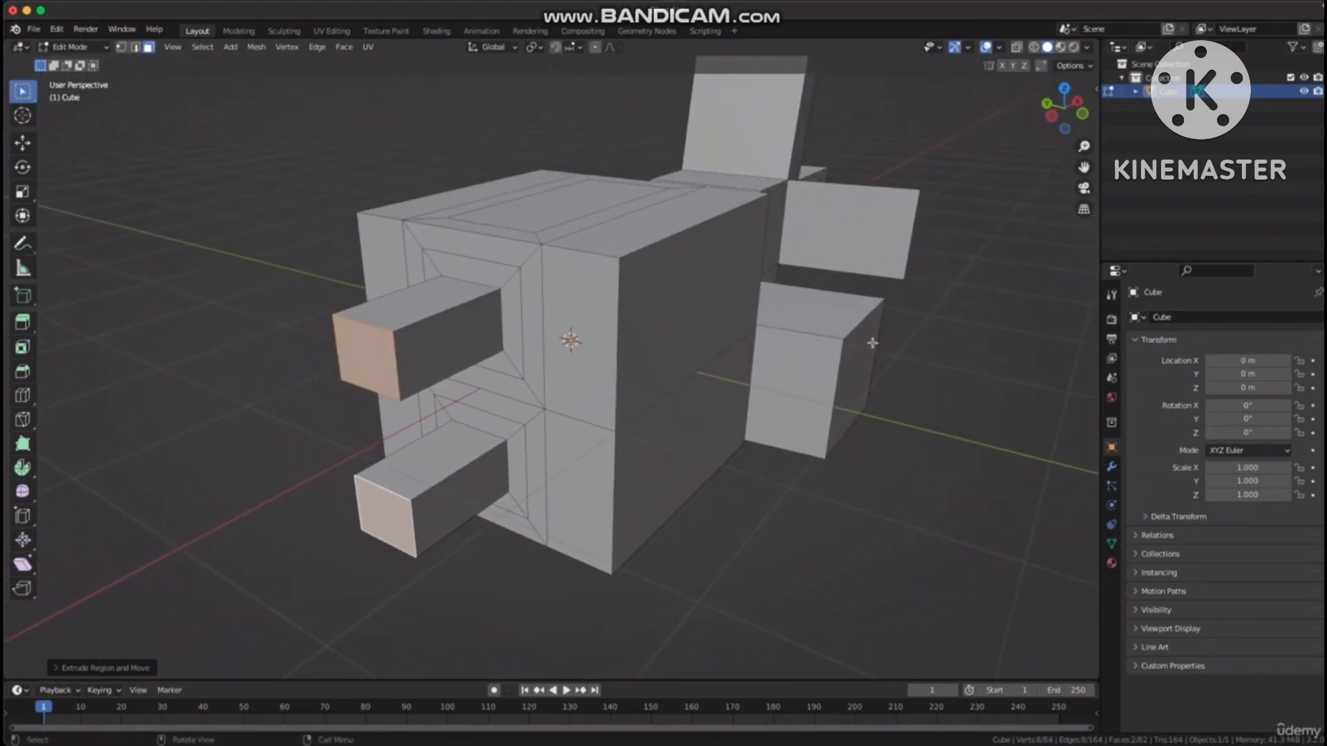
pyautogui.moveTo(807, 289); pyautogui.dragTo(712, 299, button='middle')
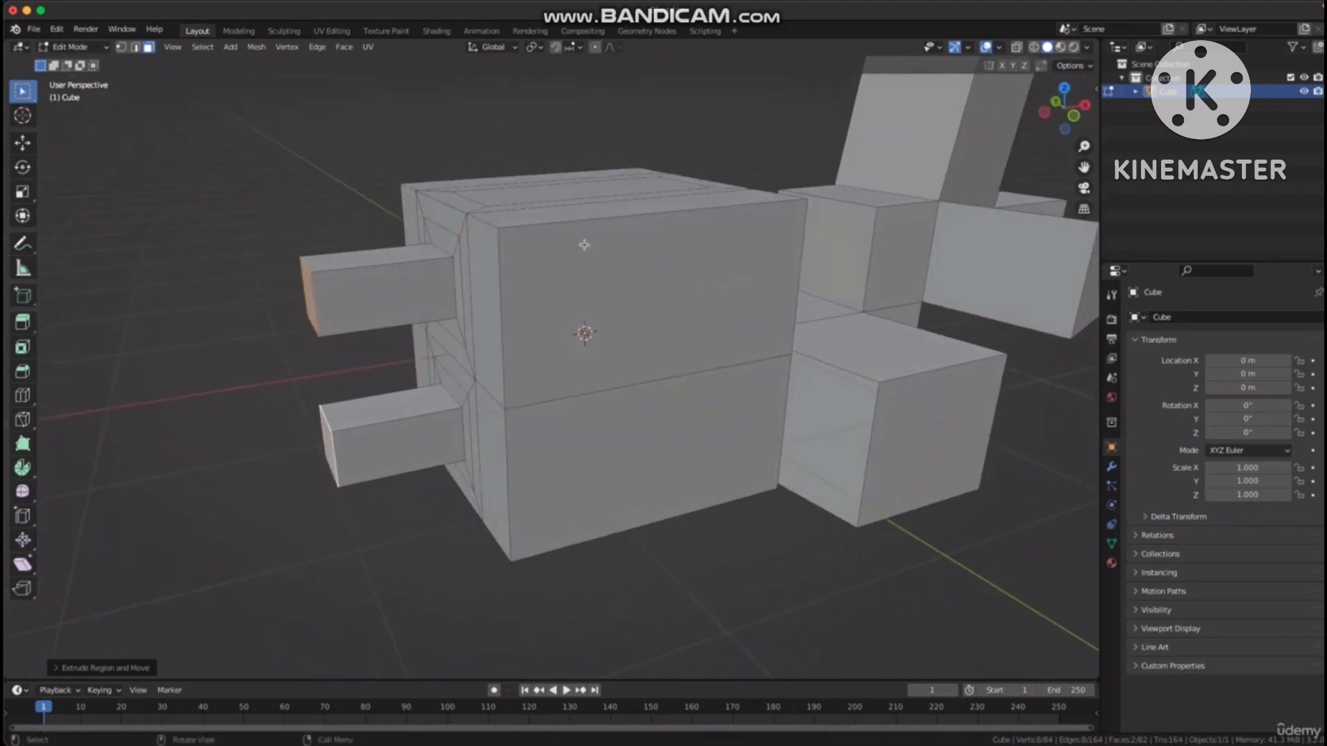
pyautogui.click(465, 134)
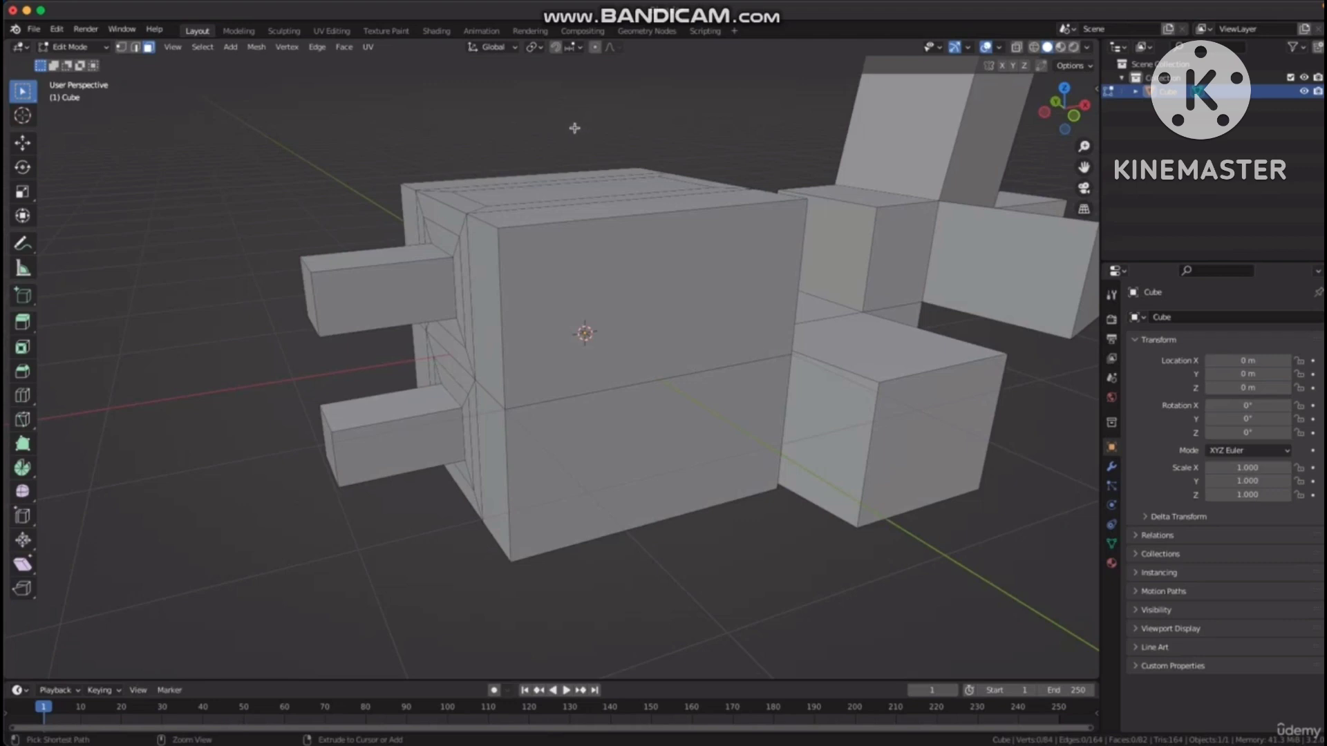
pyautogui.hotkey('ctrl', 'r')
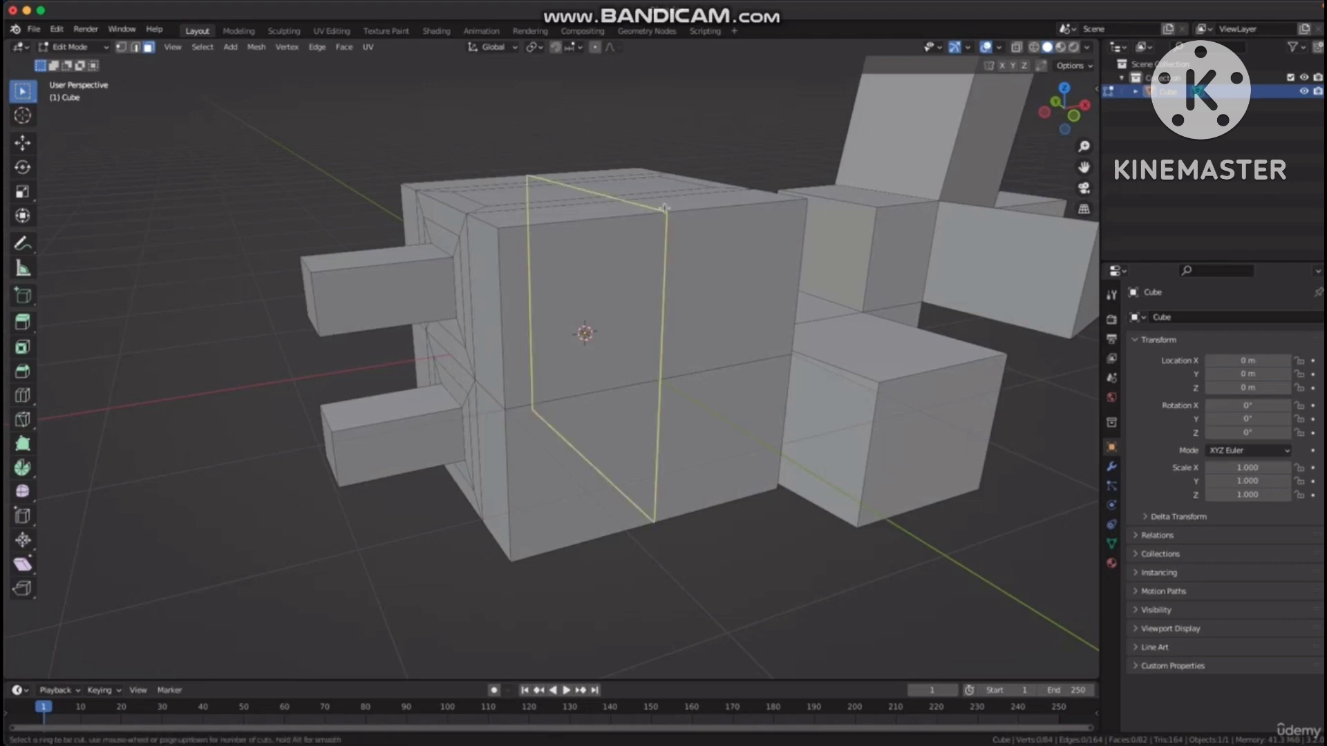
pyautogui.click(661, 217)
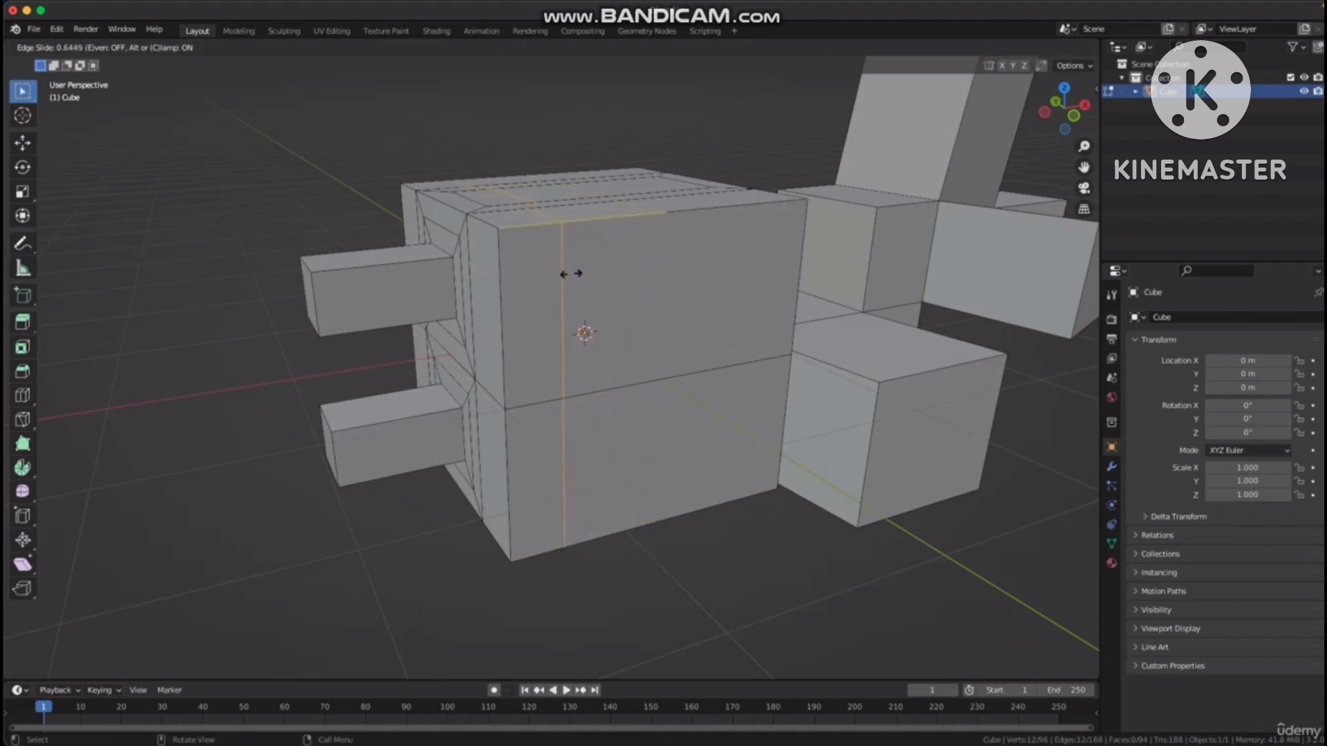
pyautogui.click(574, 275)
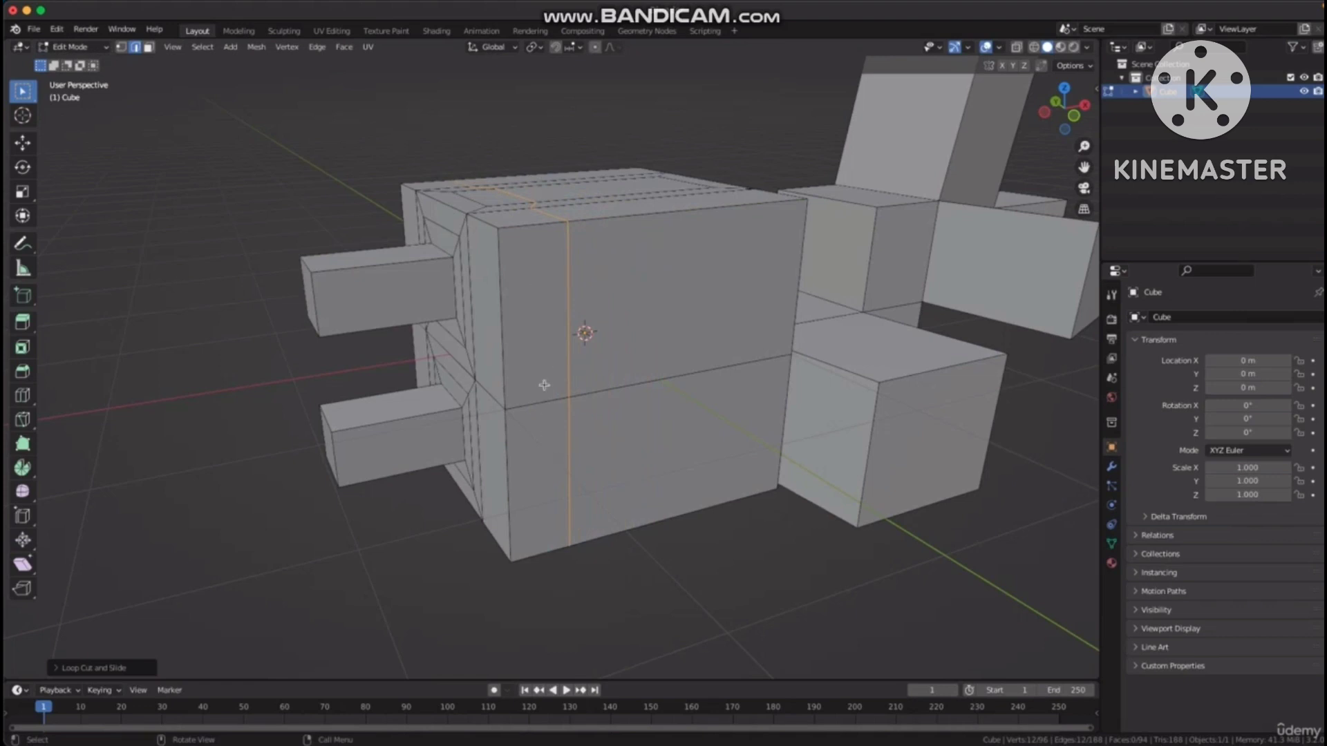
# Select the two narrow faces beside the loop cut on the -Y side and inset them individually by about 0.09 m.
pyautogui.press('3')
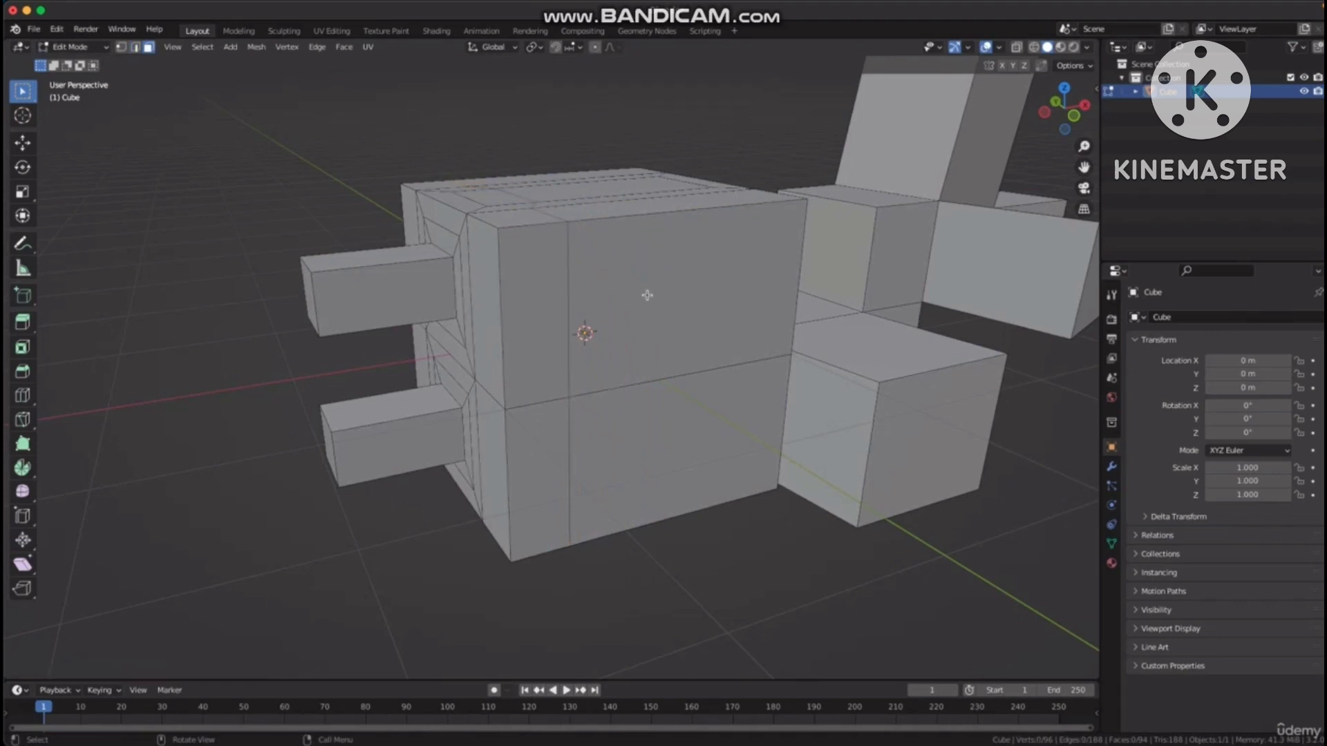
pyautogui.click(538, 310)
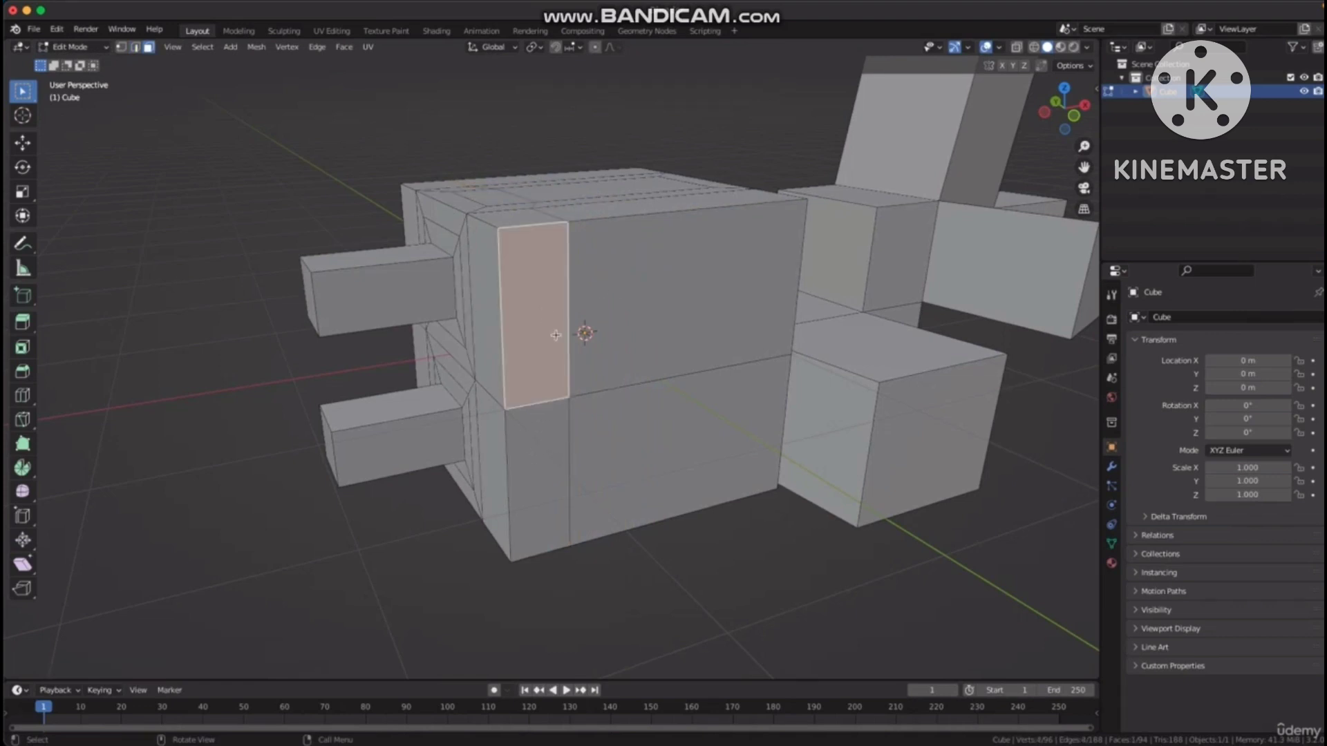
pyautogui.keyDown('shift'); pyautogui.click(540, 465); pyautogui.keyUp('shift')
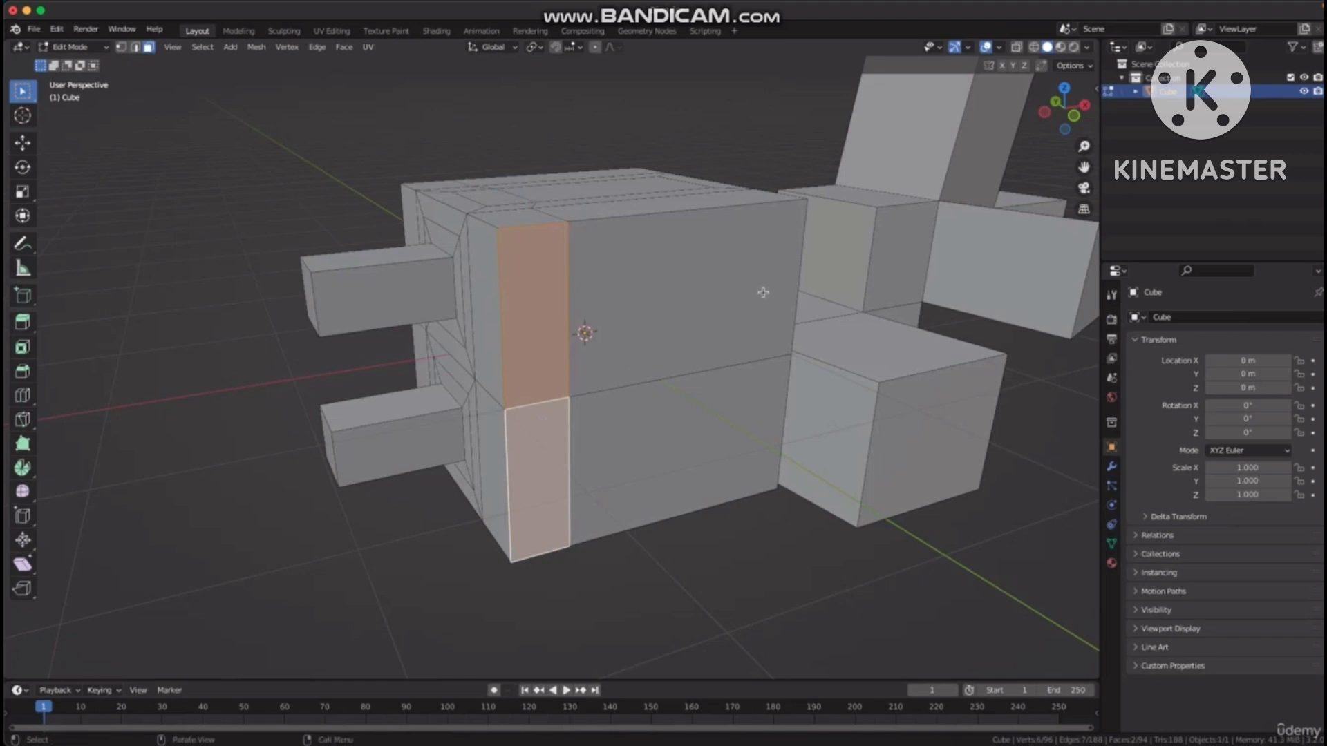
pyautogui.press('i')
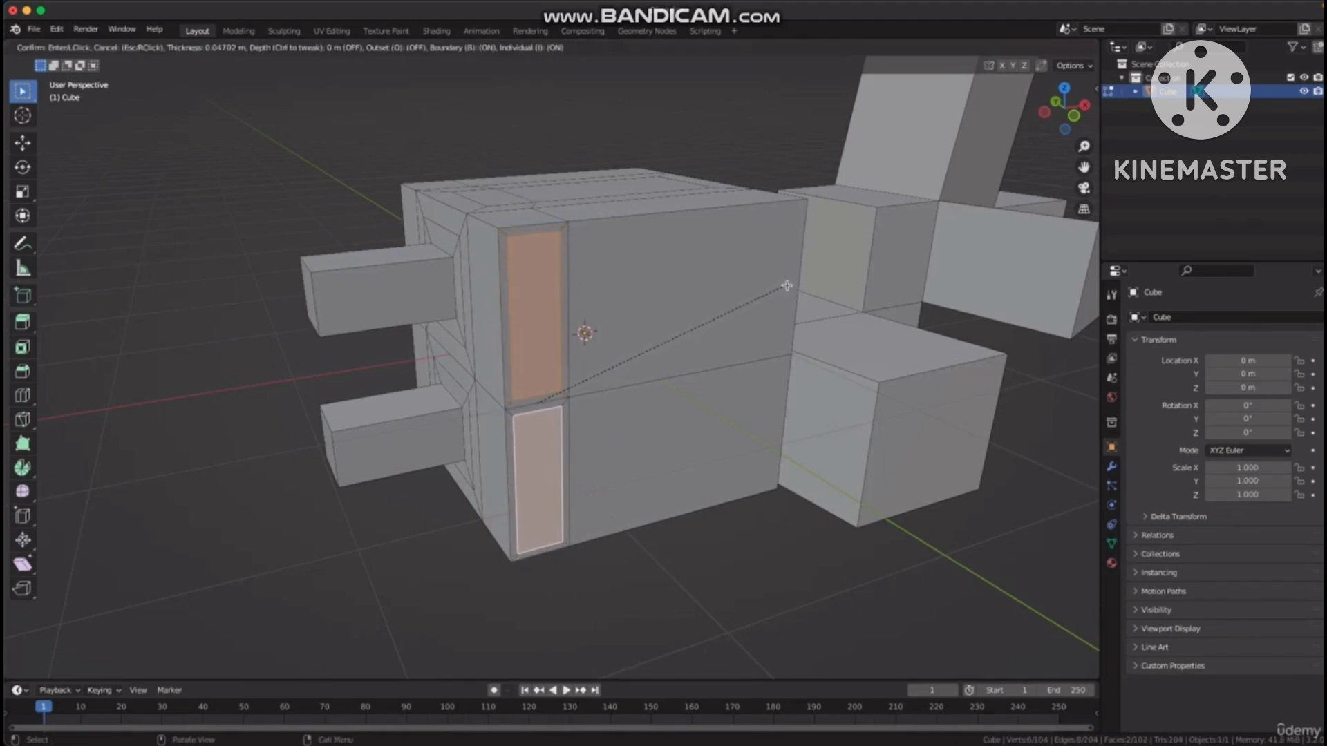
pyautogui.press('i')
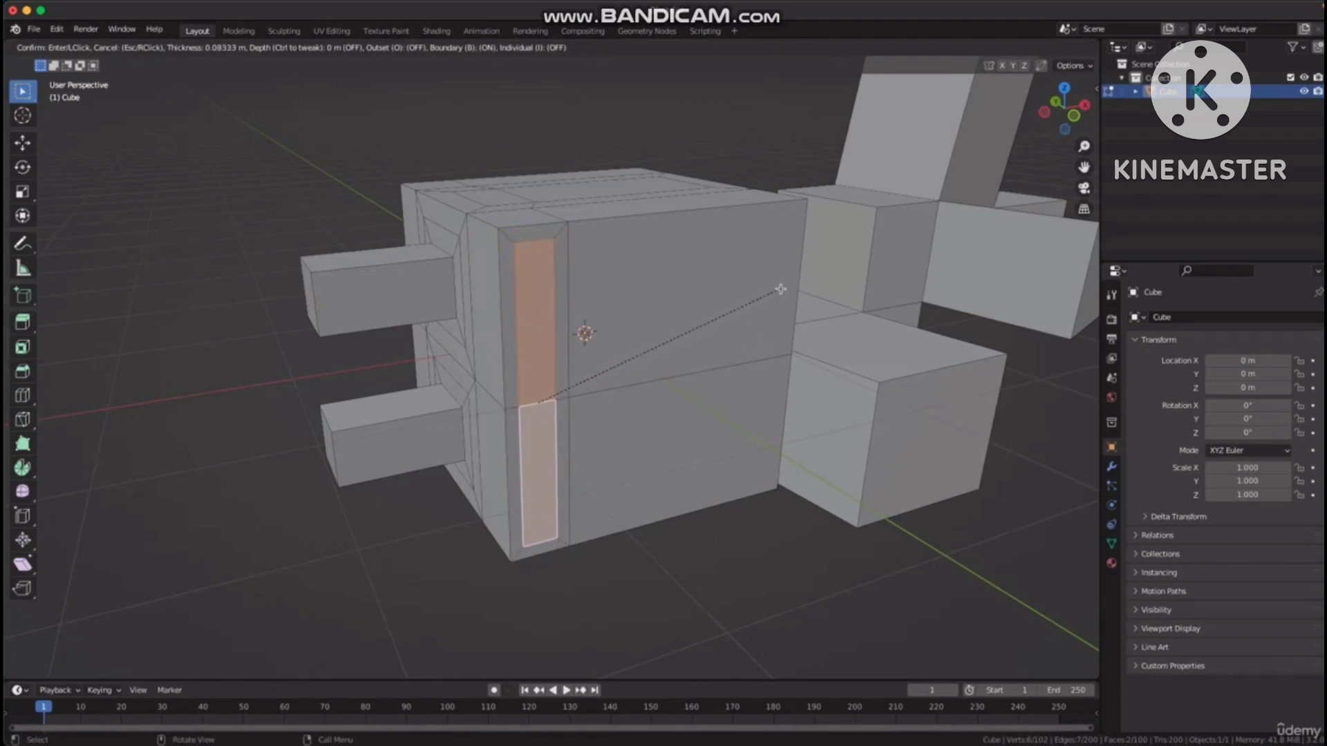
pyautogui.press('i')
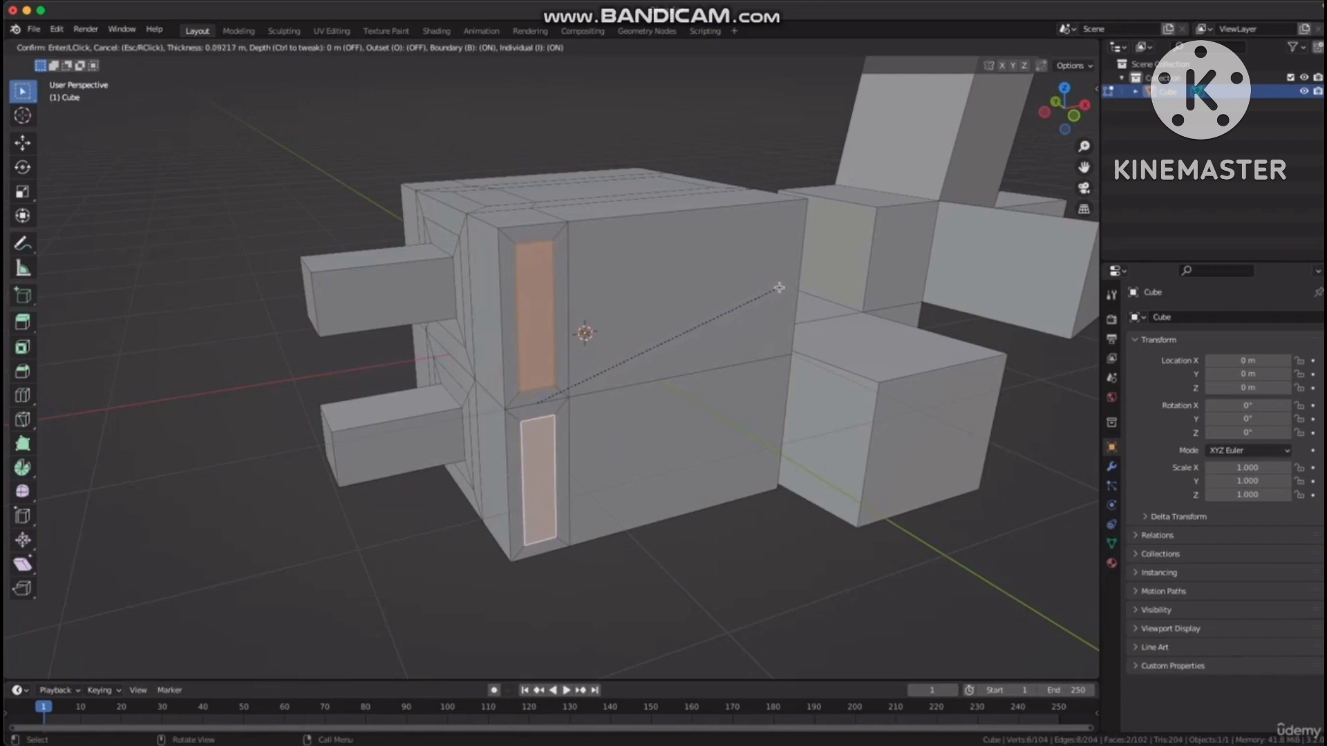
pyautogui.click(778, 286)
# Extrude the two narrow inset faces on the -Y side outward together into flat slabs and deselect them.
pyautogui.moveTo(683, 341); pyautogui.dragTo(668, 302, button='middle')
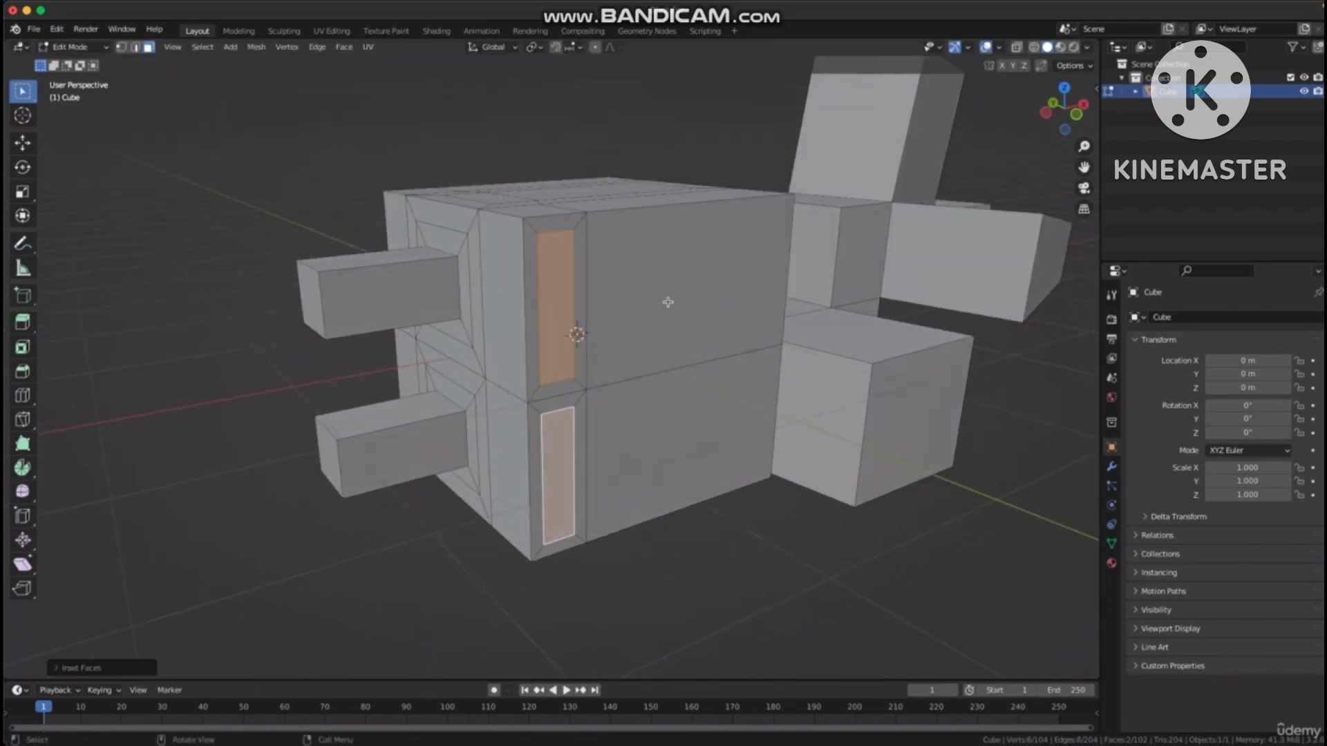
pyautogui.press('e')
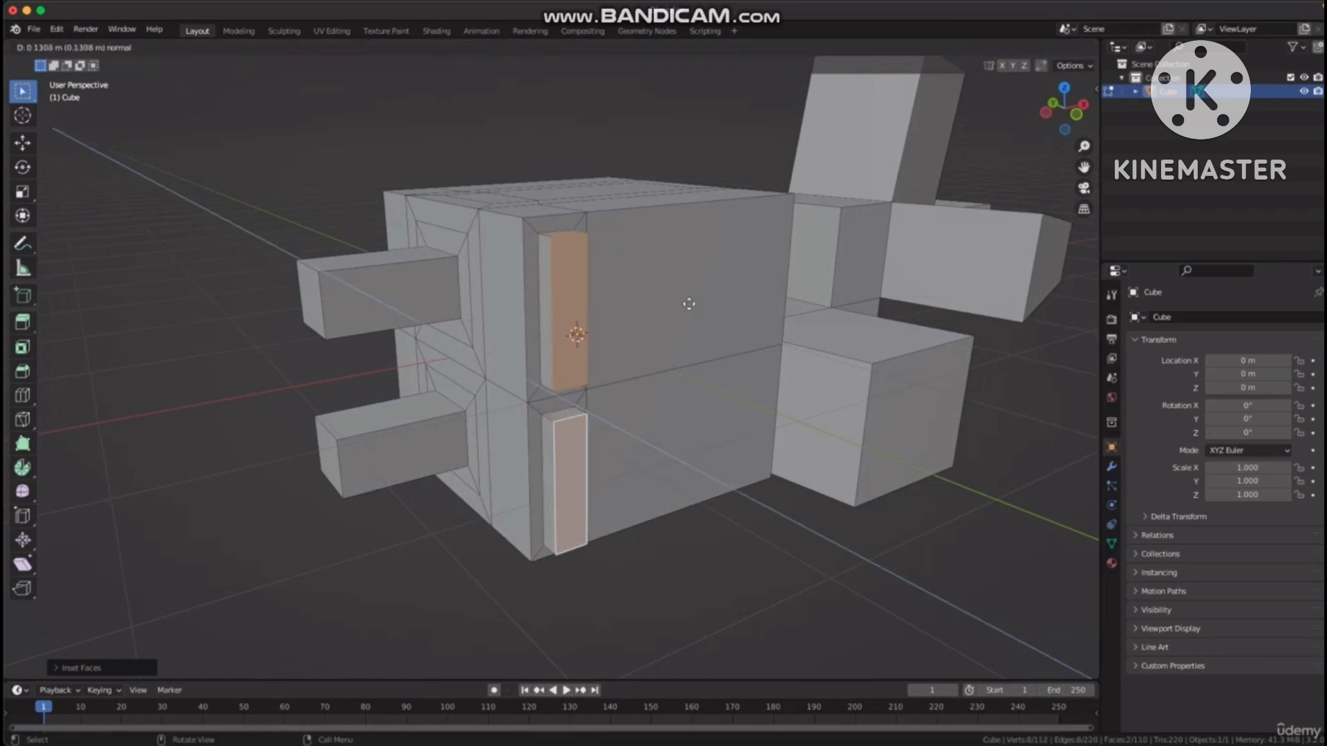
pyautogui.click(784, 304)
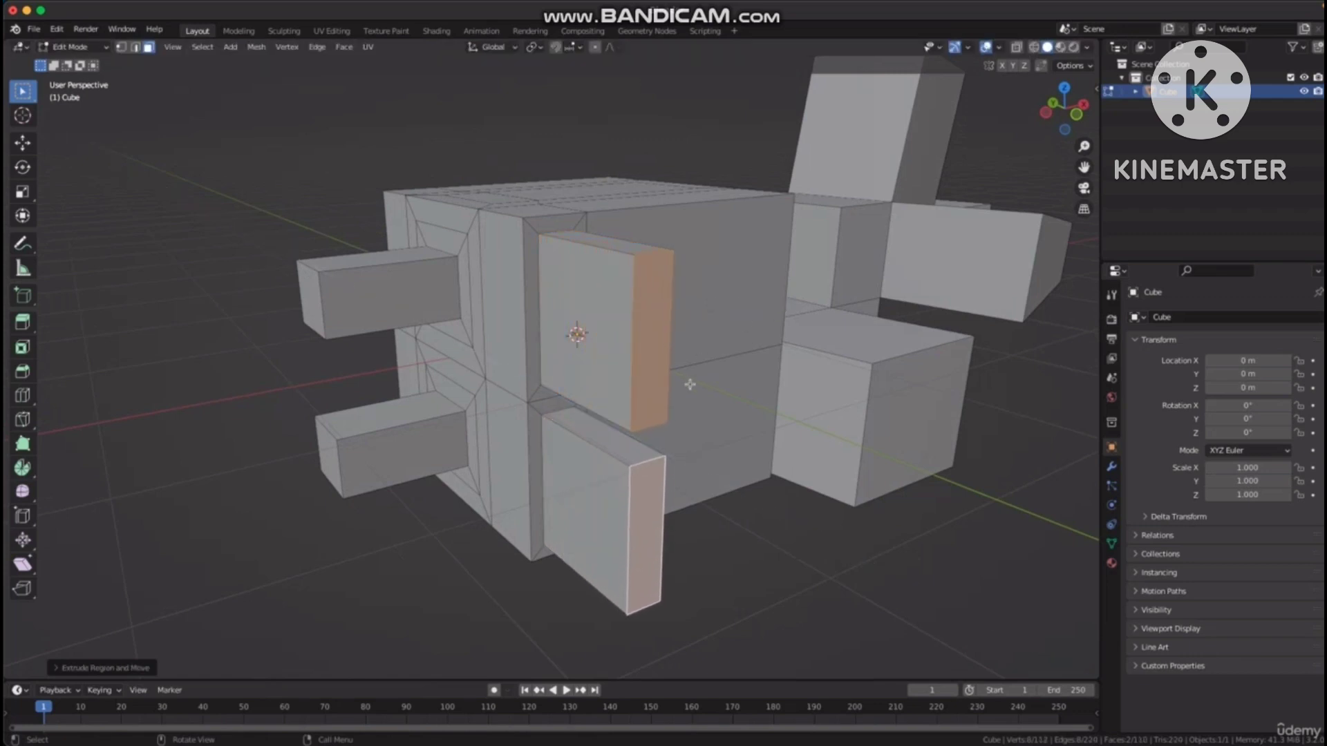
pyautogui.click(698, 130)
pyautogui.hotkey('ctrl', 'z')
pyautogui.click(700, 129)
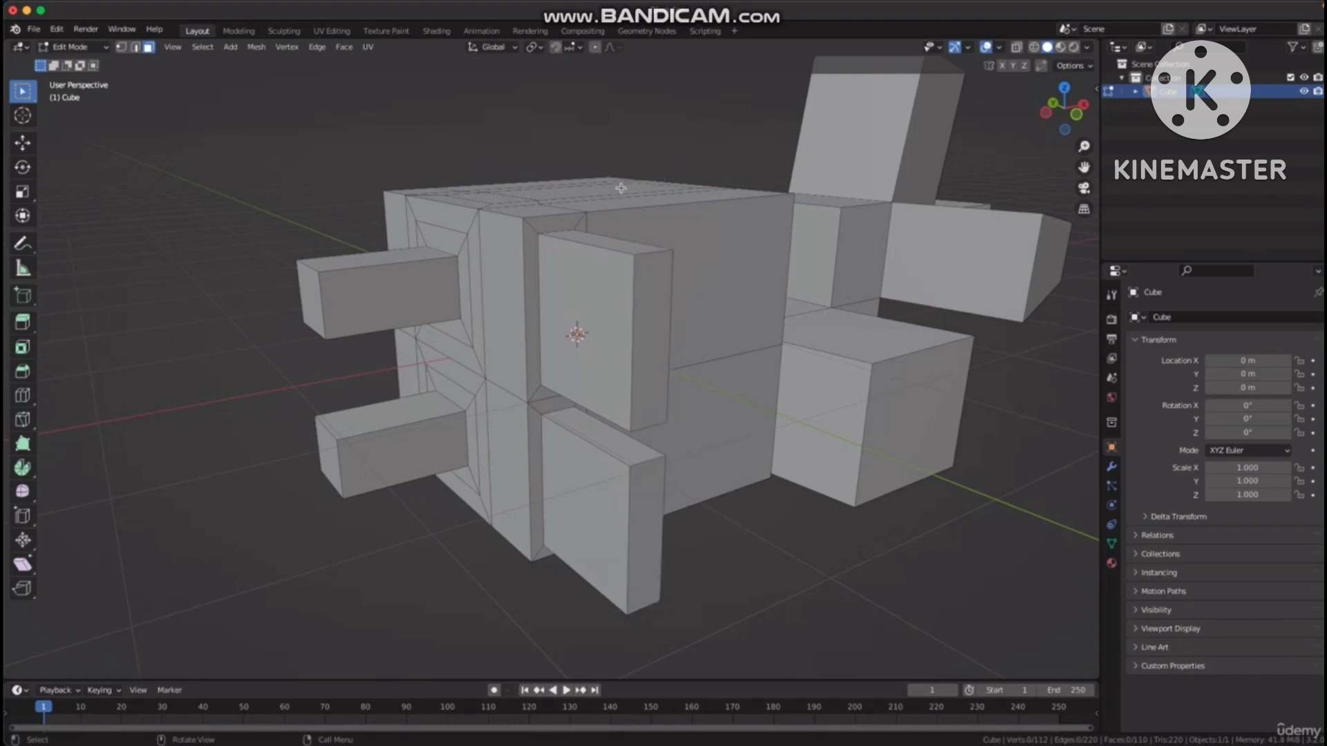
# Select both edge segments along the upper edge of the cube's +Y side and bevel them about 0.087 m wide.
pyautogui.moveTo(619, 193); pyautogui.dragTo(806, 210, button='middle')
pyautogui.moveTo(698, 213); pyautogui.dragTo(831, 224, button='middle')
pyautogui.keyDown('shift'); pyautogui.moveTo(770, 223); pyautogui.dragTo(718, 217, button='middle'); pyautogui.keyUp('shift')
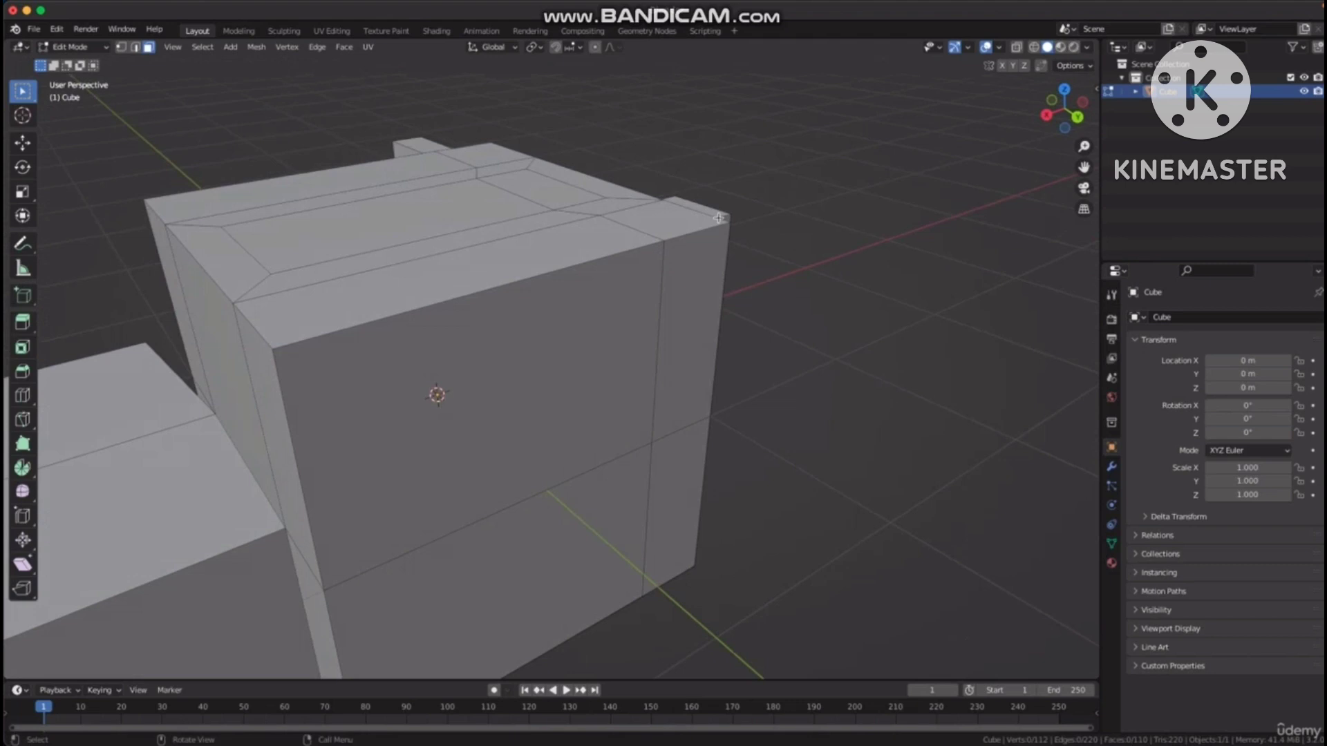
pyautogui.moveTo(830, 313); pyautogui.dragTo(814, 299, button='middle')
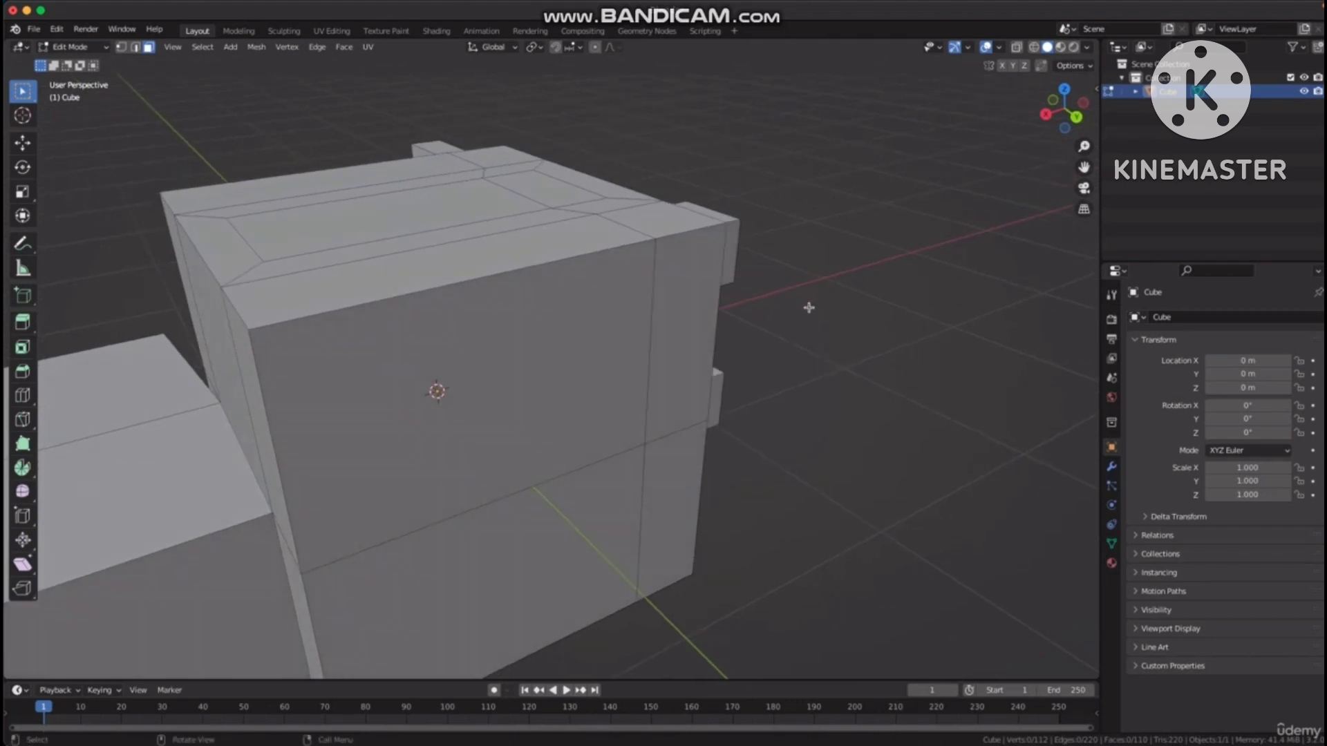
pyautogui.moveTo(663, 187); pyautogui.dragTo(695, 174, button='middle')
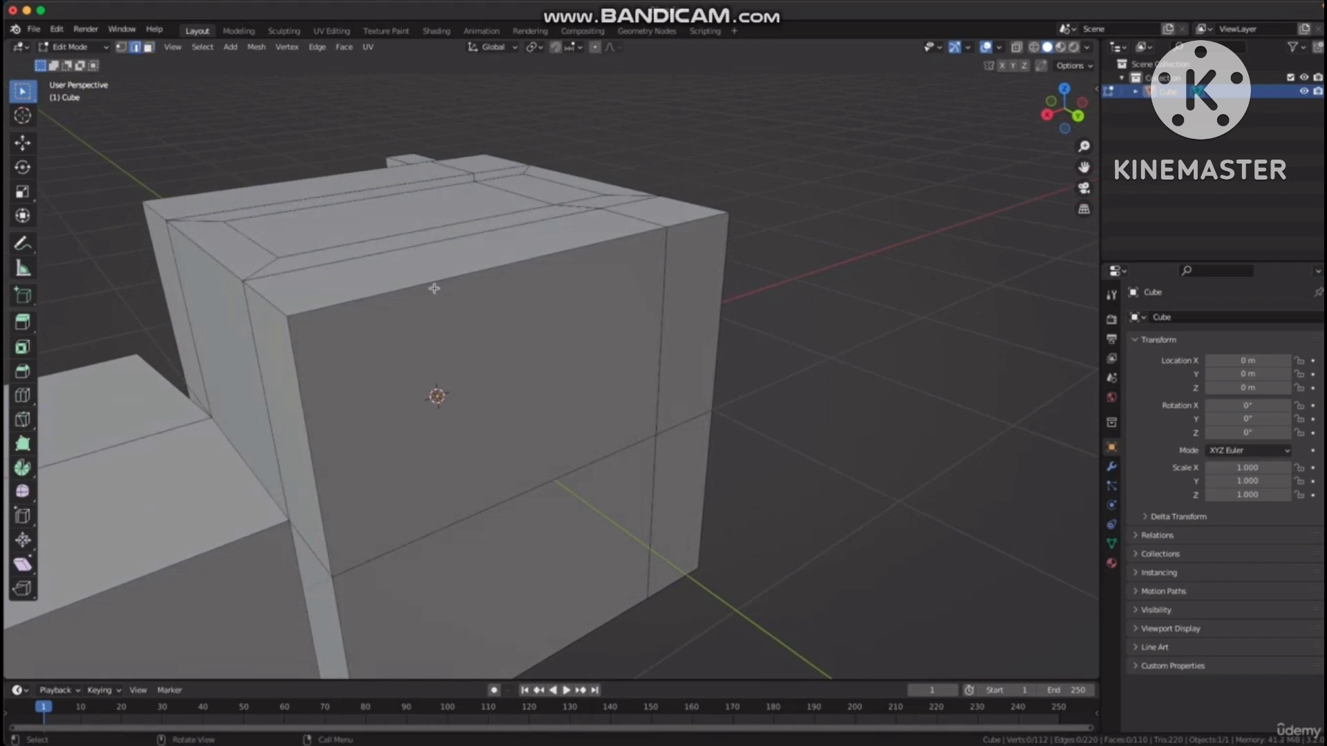
pyautogui.moveTo(523, 254); pyautogui.dragTo(523, 293, button='middle')
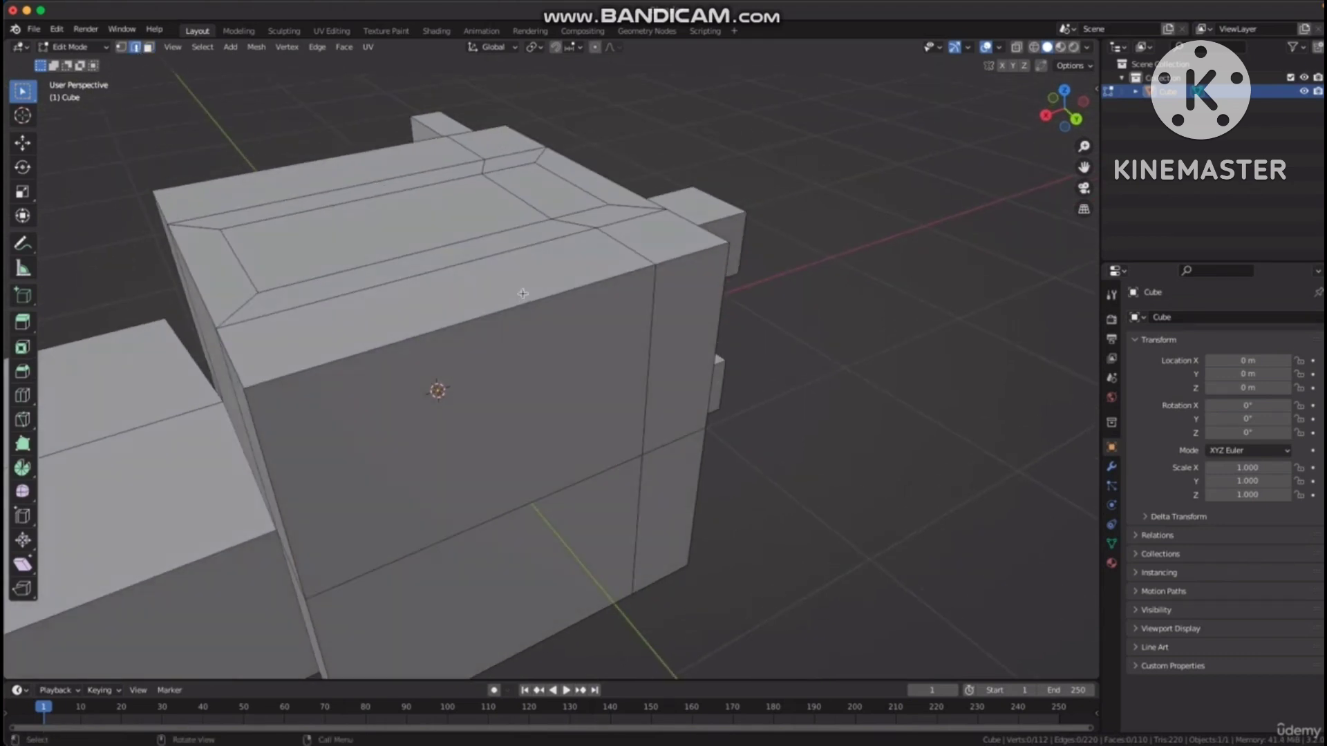
pyautogui.click(439, 327)
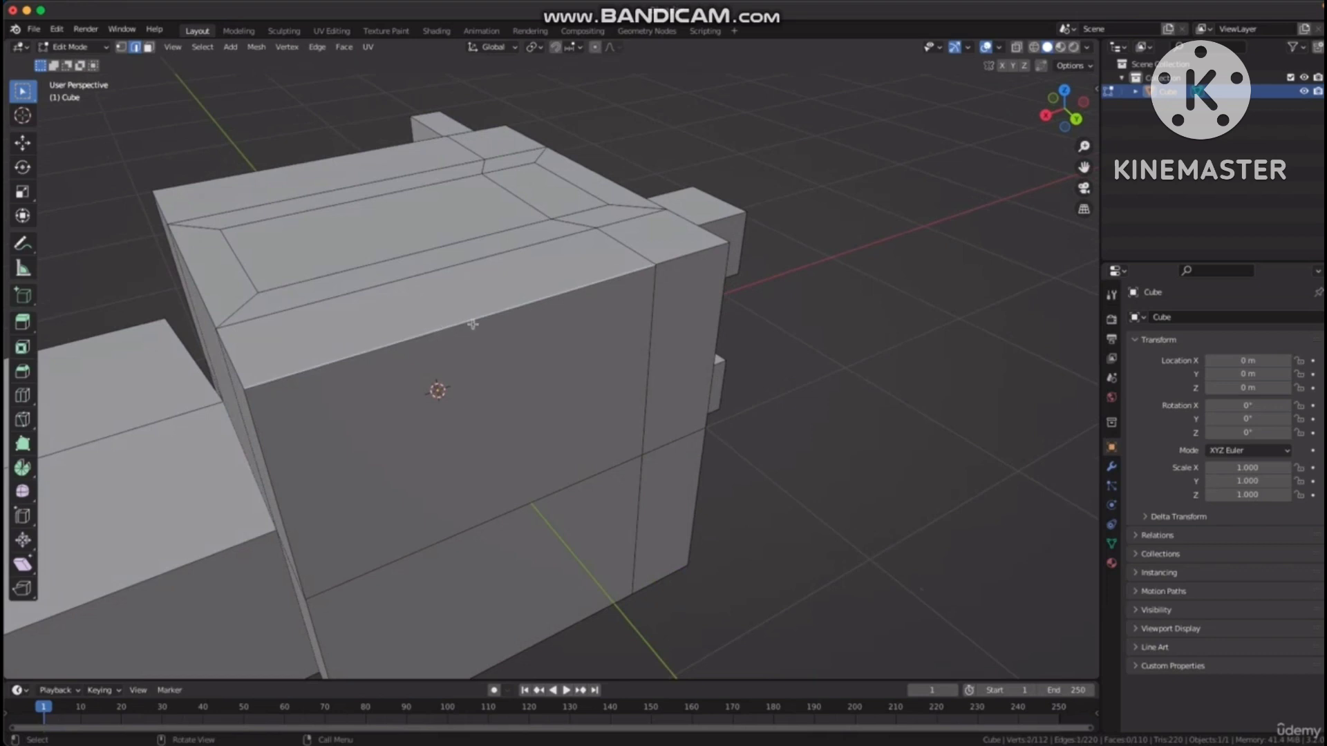
pyautogui.keyDown('shift'); pyautogui.click(703, 266); pyautogui.keyUp('shift')
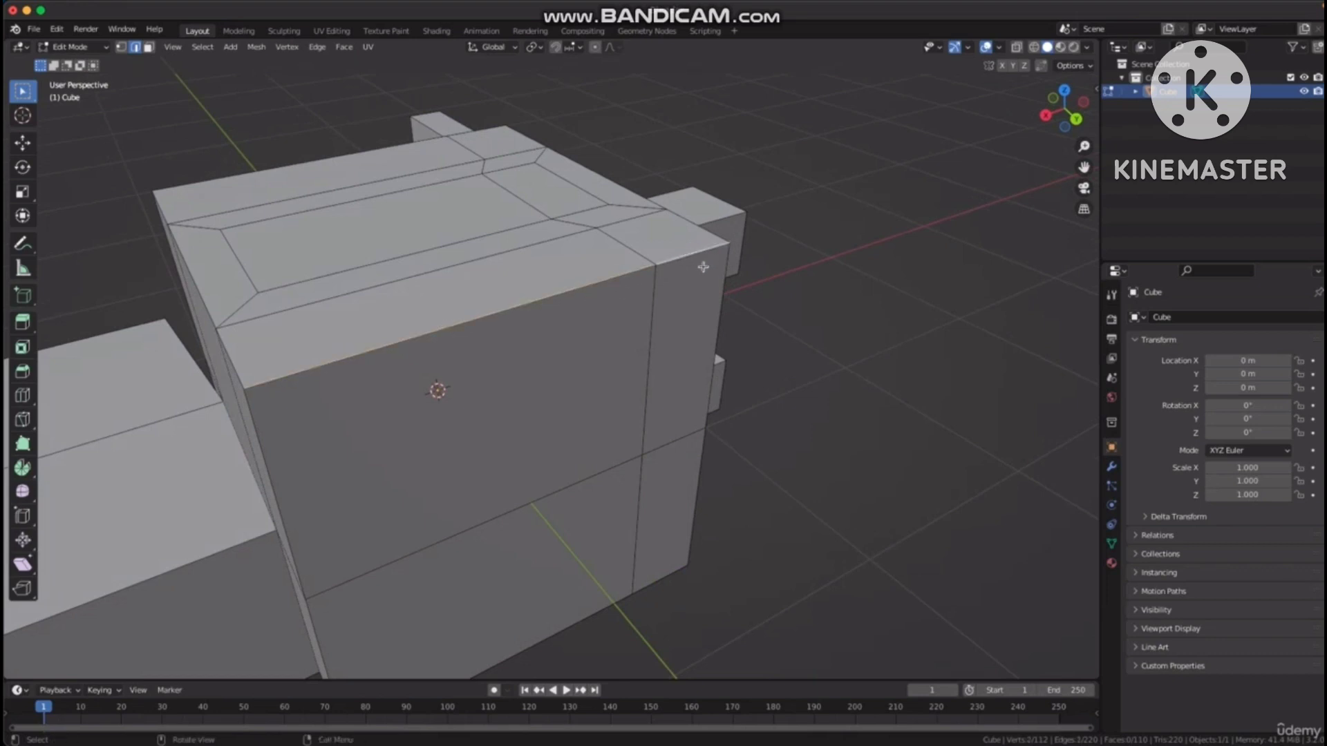
pyautogui.keyDown('shift'); pyautogui.click(691, 265); pyautogui.keyUp('shift')
pyautogui.moveTo(691, 265); pyautogui.dragTo(456, 286, button='middle')
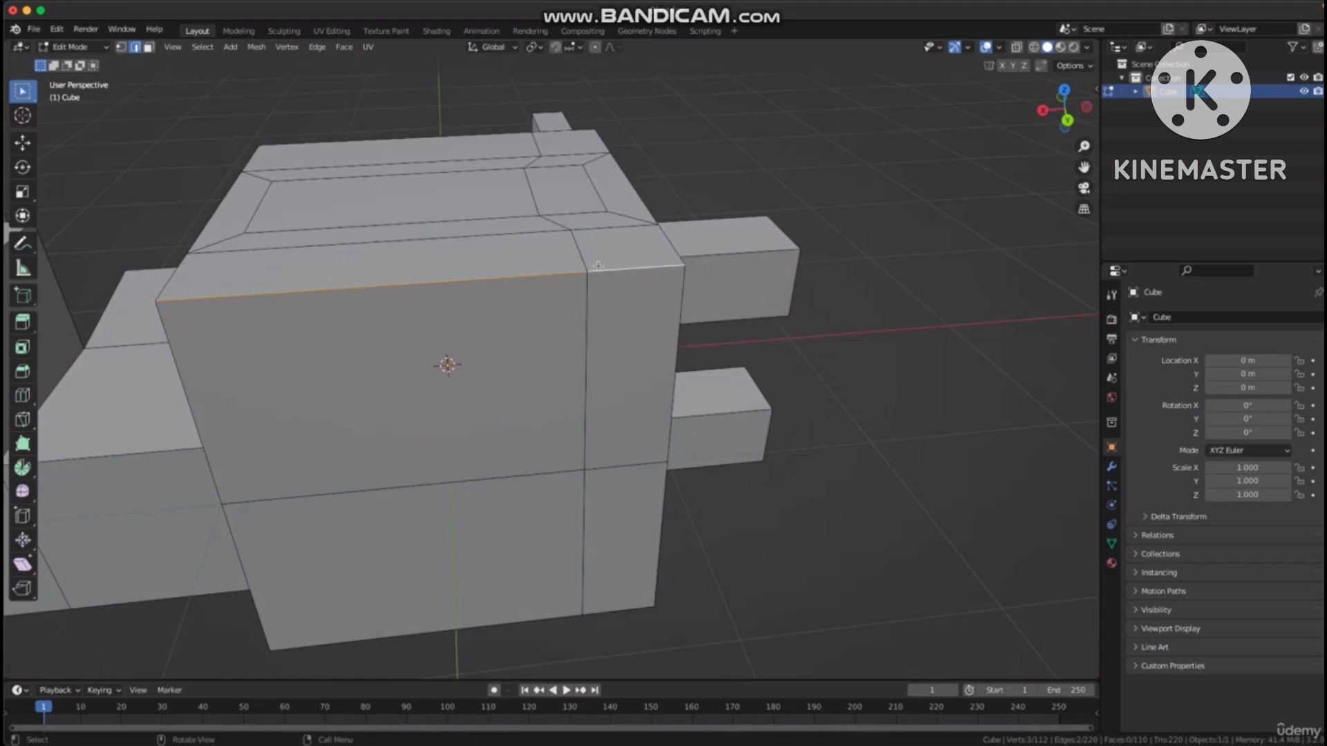
pyautogui.moveTo(556, 288); pyautogui.dragTo(583, 284, button='middle')
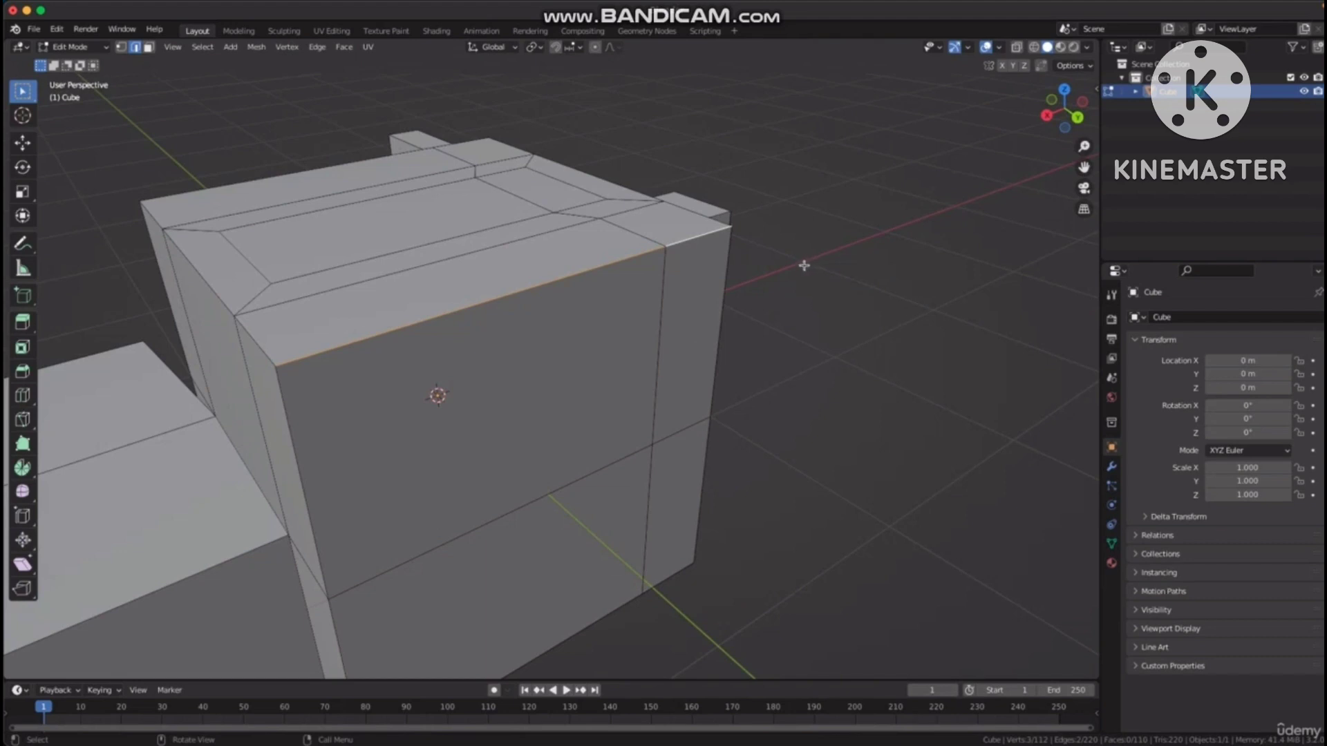
pyautogui.hotkey('ctrl', 'b')
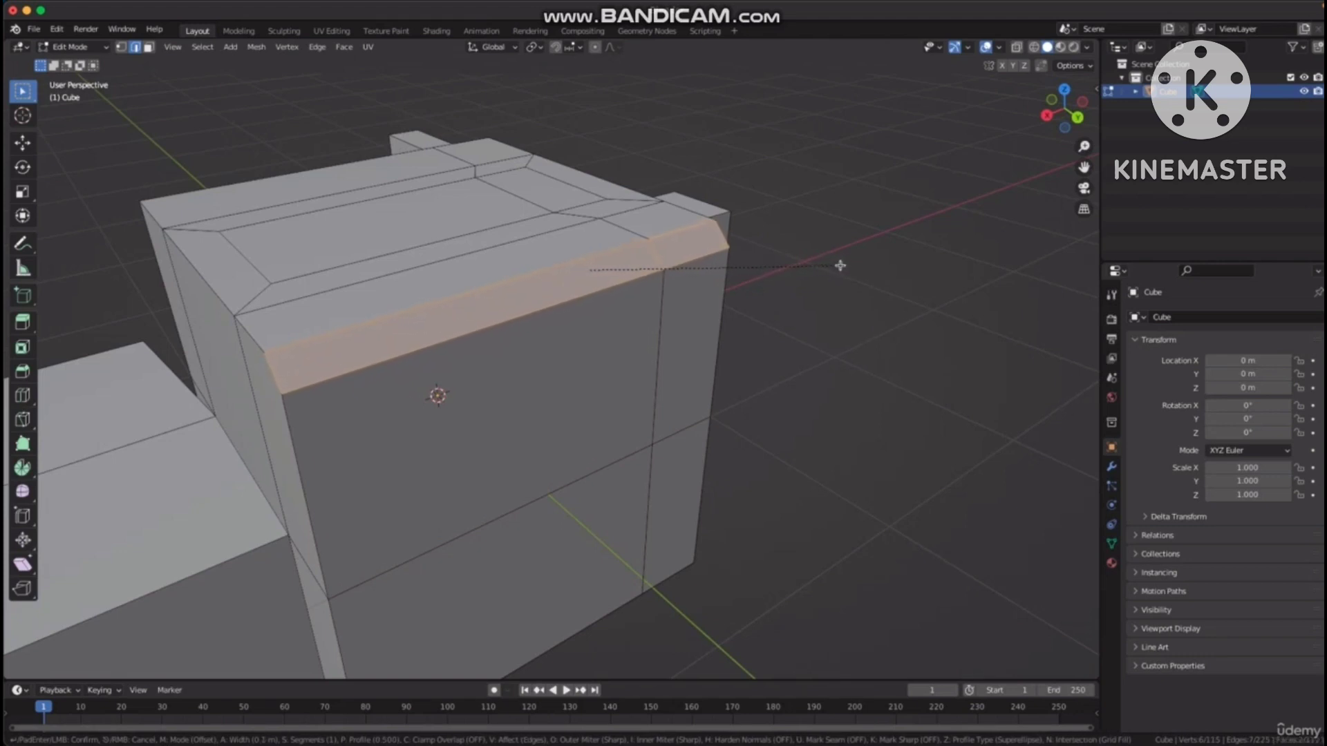
pyautogui.click(823, 270)
# Raise the number of segments of the upper edge bevel to 4.
pyautogui.moveTo(823, 269); pyautogui.dragTo(516, 256, button='middle')
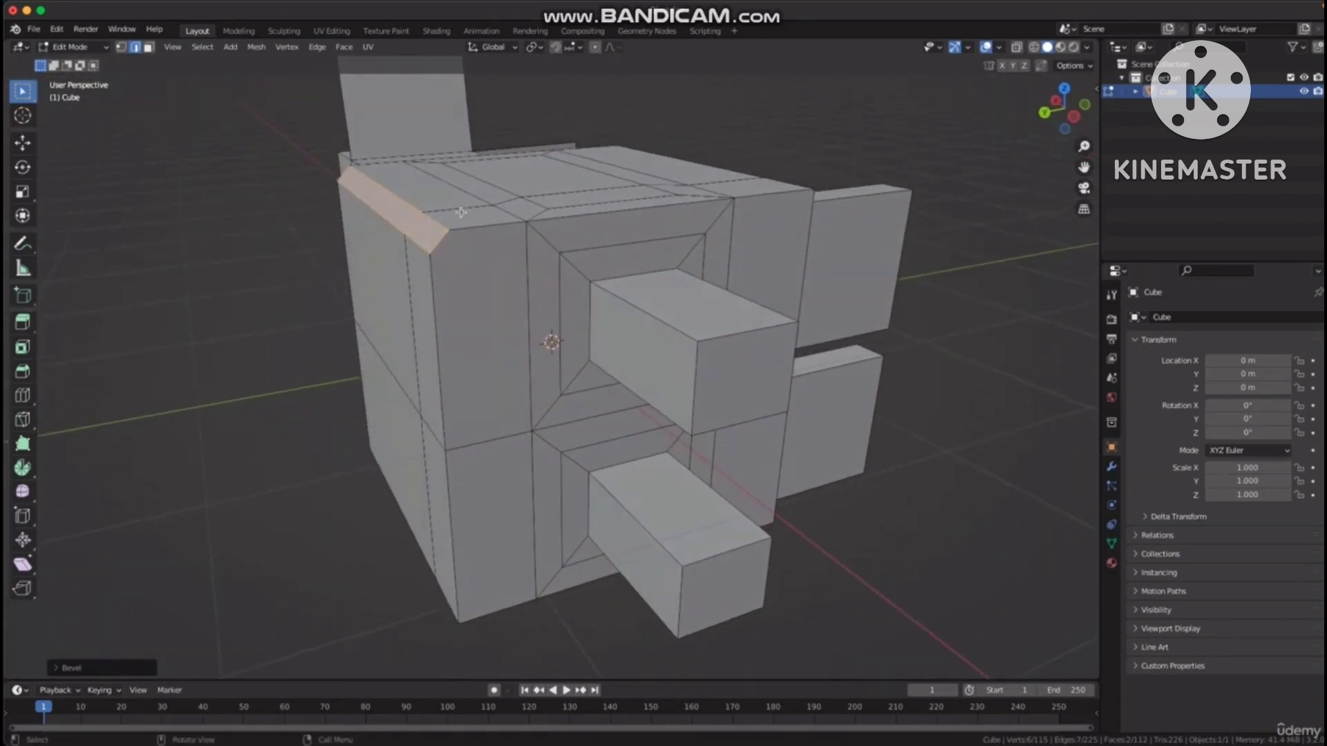
pyautogui.scroll(4, 444, 265)
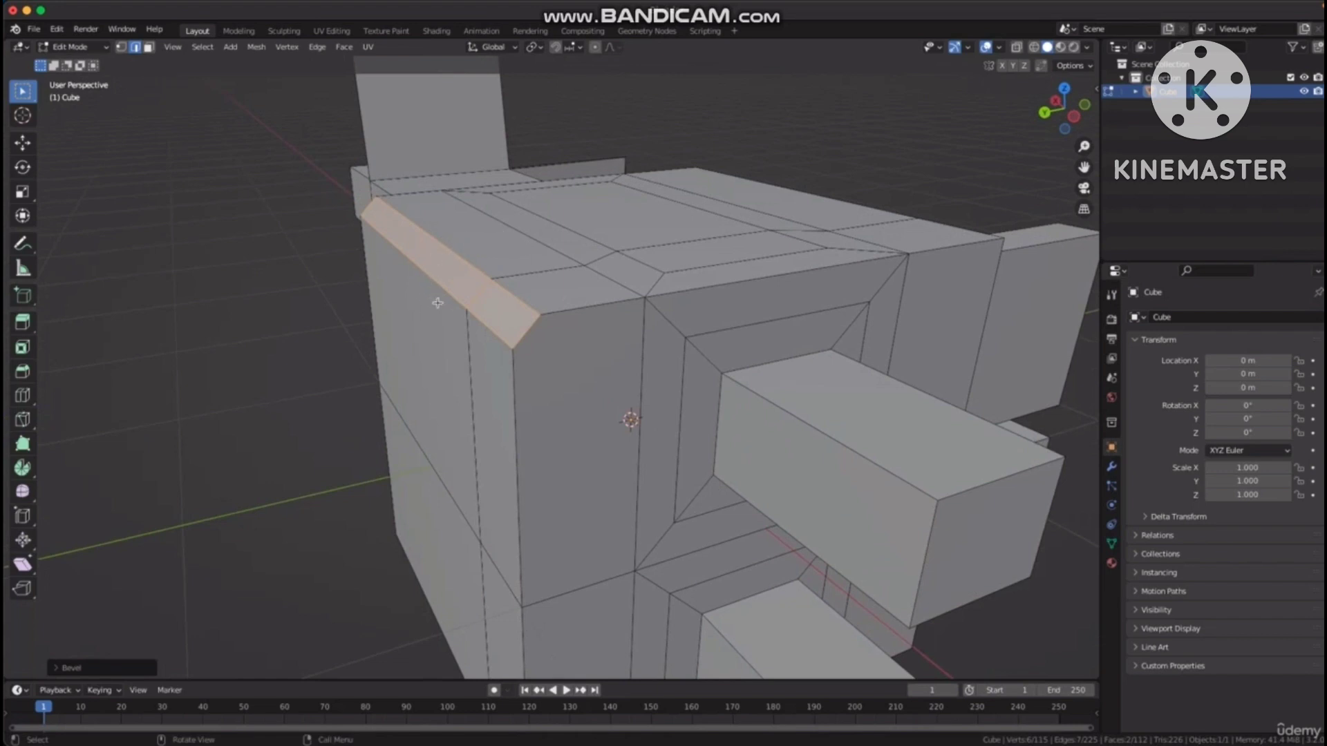
pyautogui.moveTo(437, 303); pyautogui.dragTo(420, 283, button='middle')
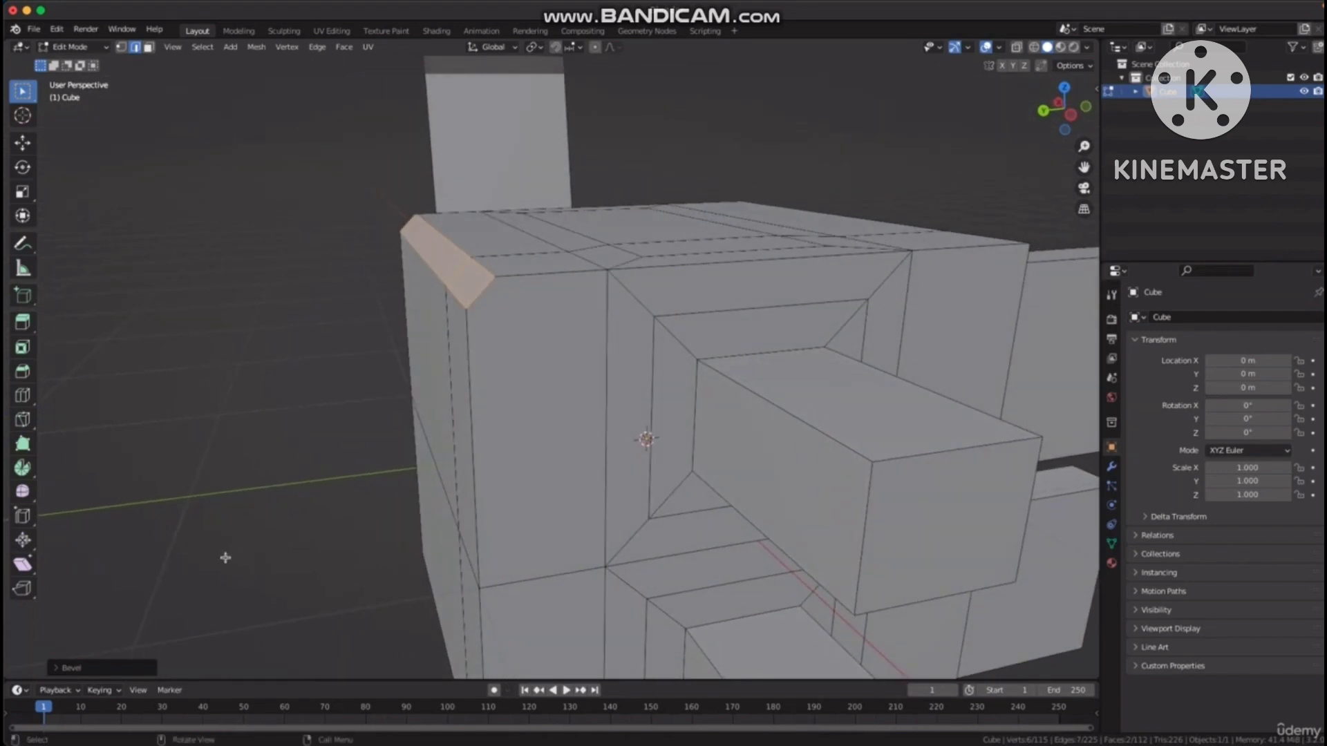
pyautogui.click(55, 670)
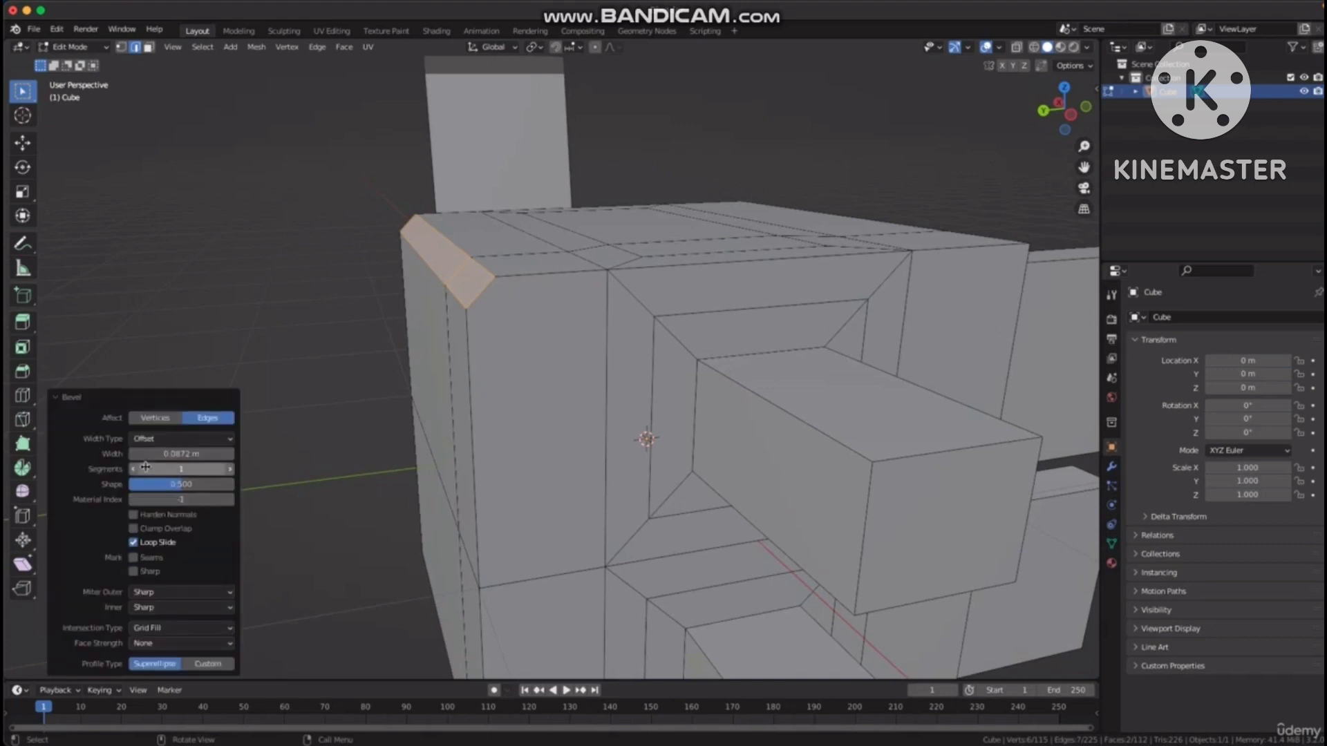
pyautogui.click(231, 469)
pyautogui.click(230, 470)
pyautogui.click(230, 470)
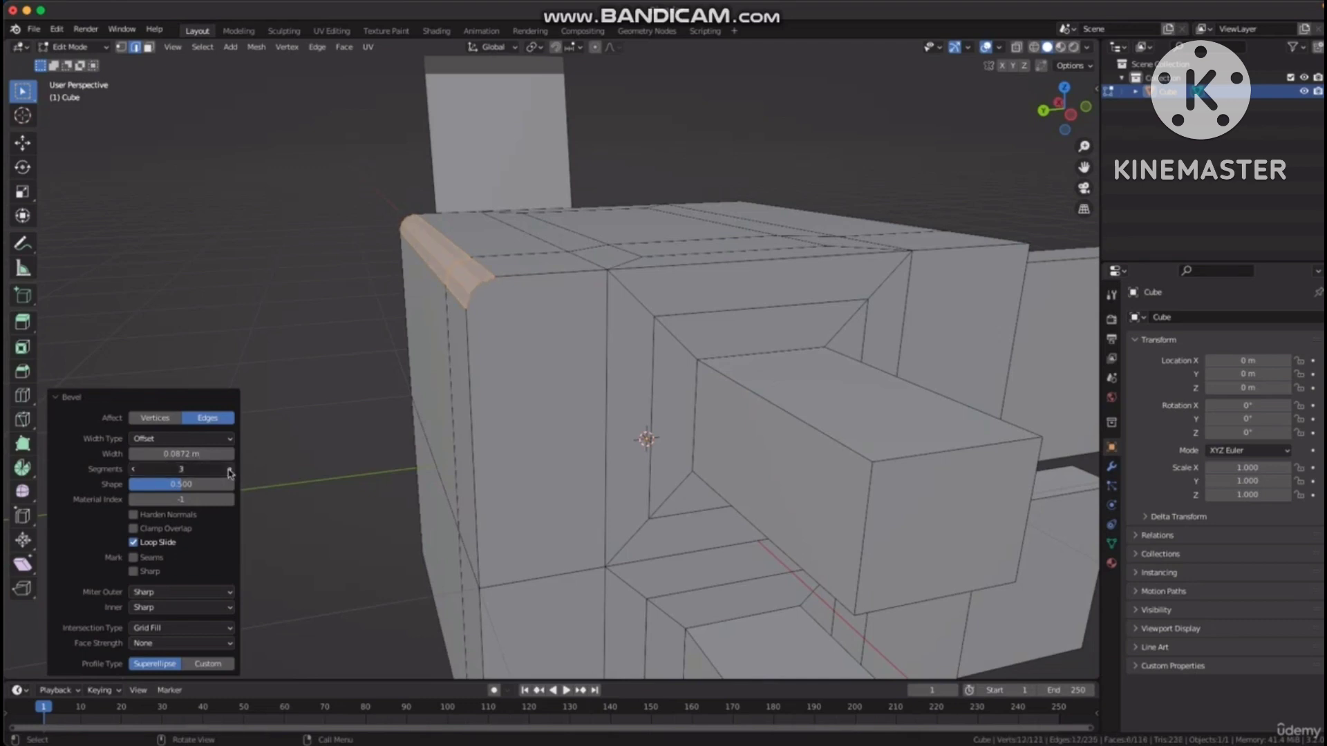
# Check the bevel's curvature up close and increase its segments to 9 for a smoother rounding.
pyautogui.scroll(5, 412, 291)
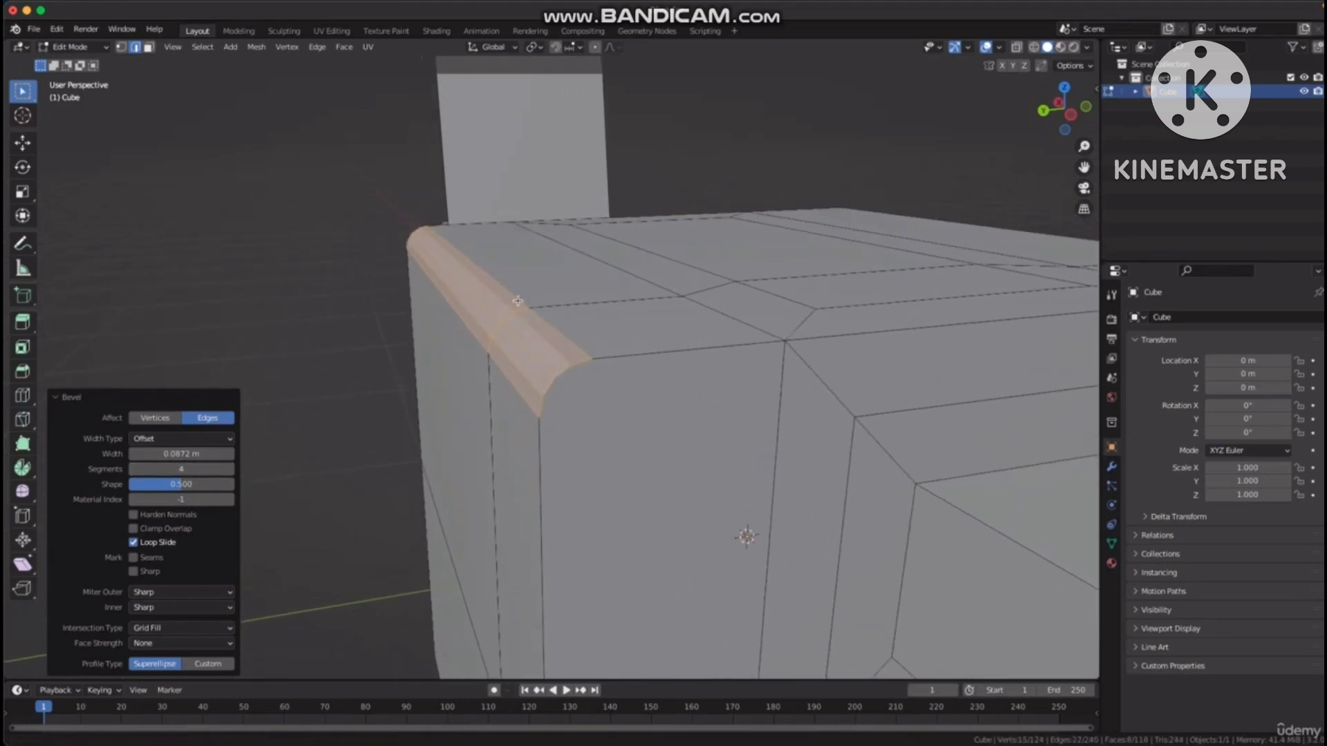
pyautogui.moveTo(551, 300); pyautogui.dragTo(556, 300, button='middle')
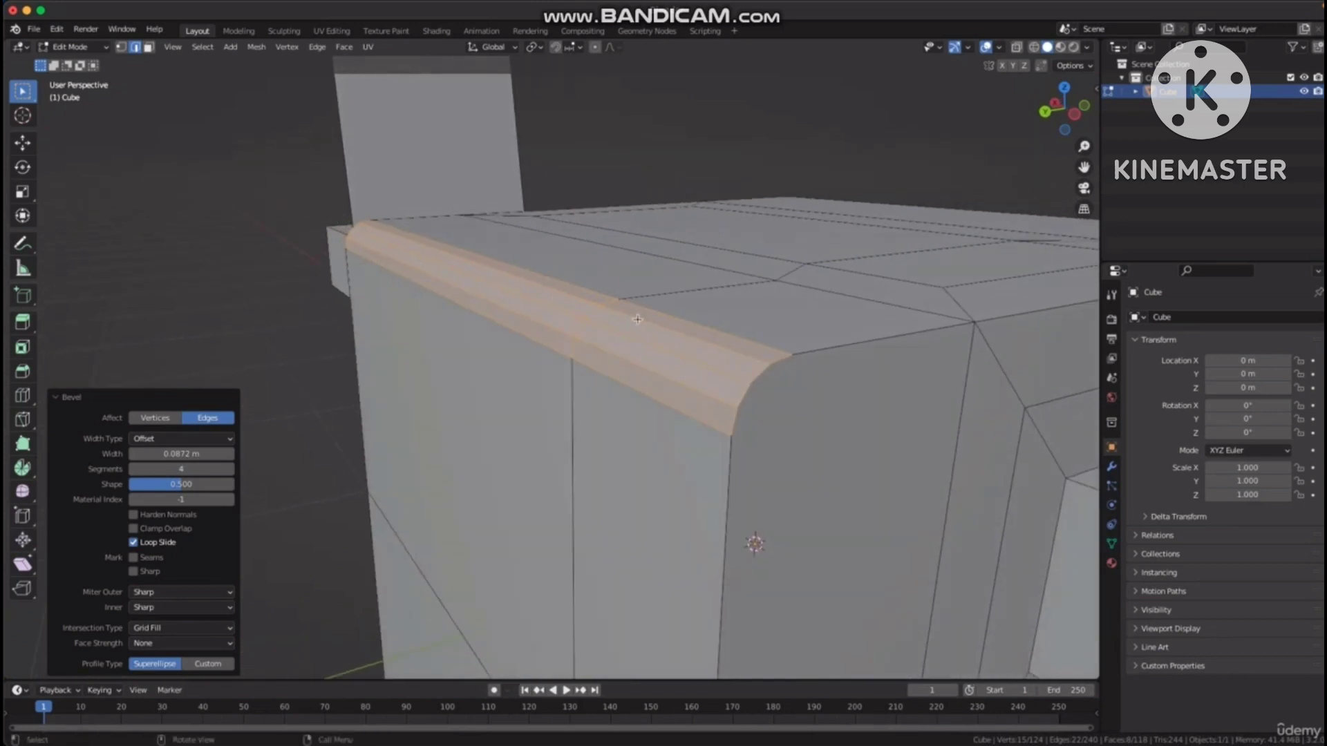
pyautogui.moveTo(637, 319); pyautogui.dragTo(508, 290, button='middle')
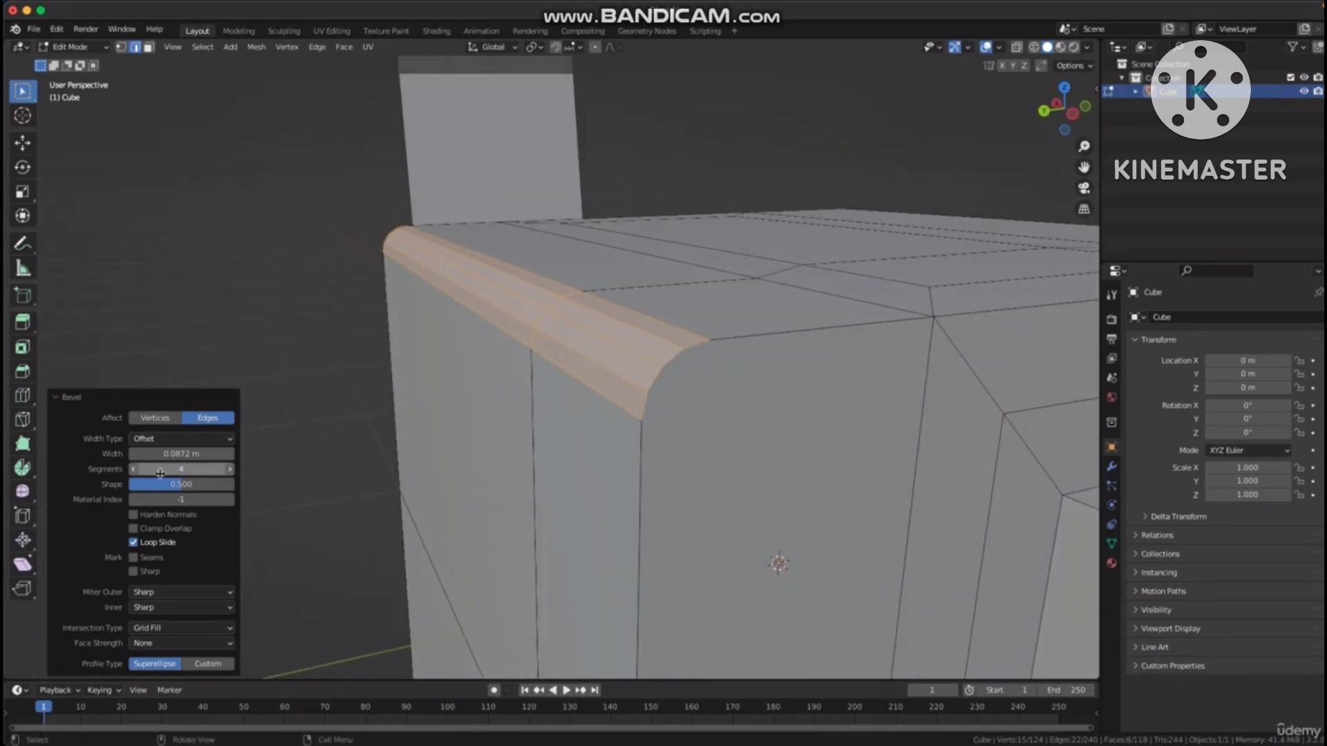
pyautogui.click(232, 470)
pyautogui.click(231, 470)
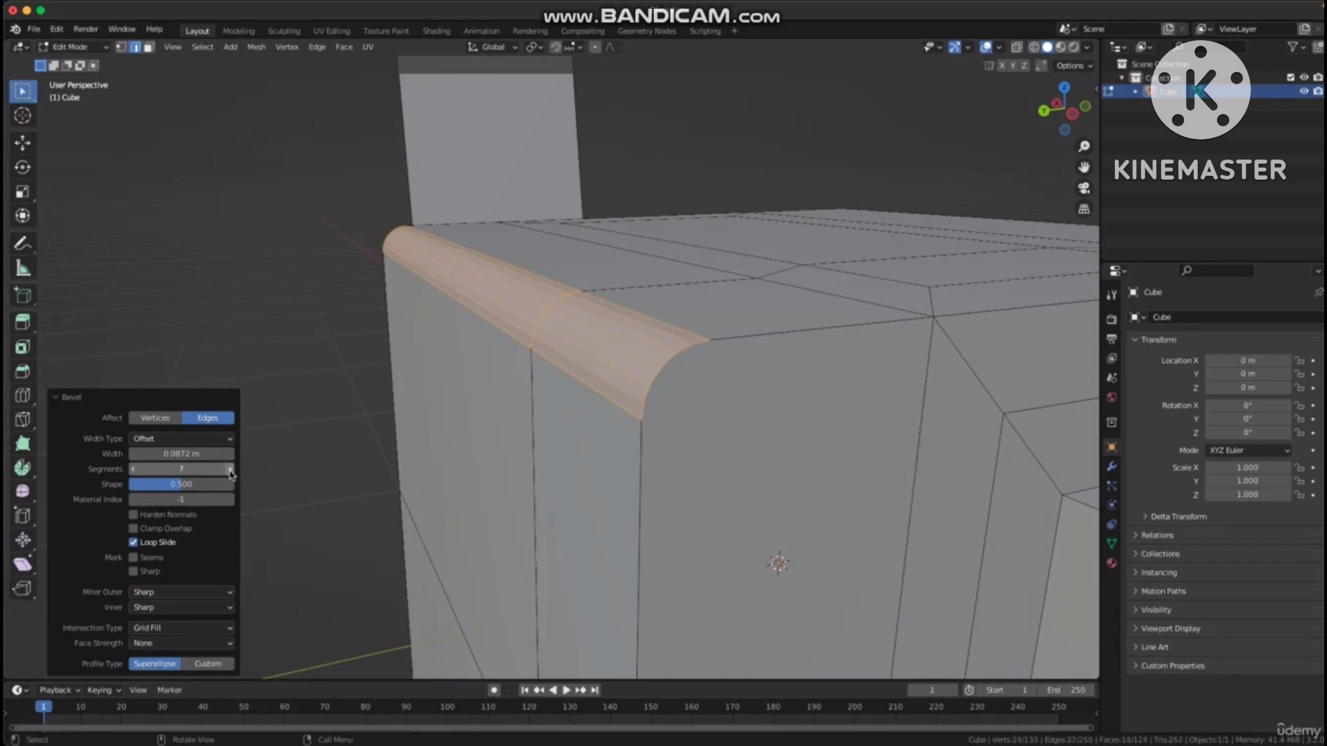
pyautogui.click(231, 471)
pyautogui.click(231, 470)
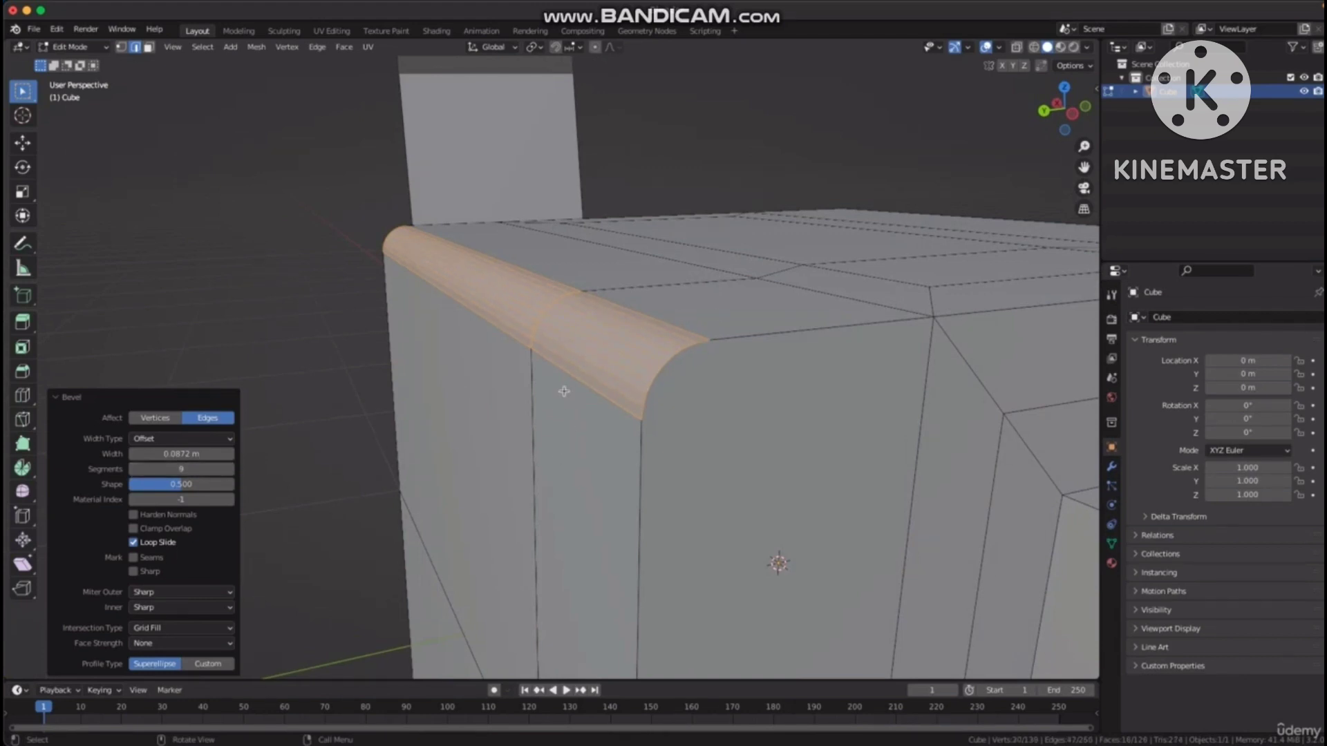
# Deselect the bevelled edge and examine the rounded upper edge on the cube's +Y side from several angles.
pyautogui.scroll(-3, 694, 160)
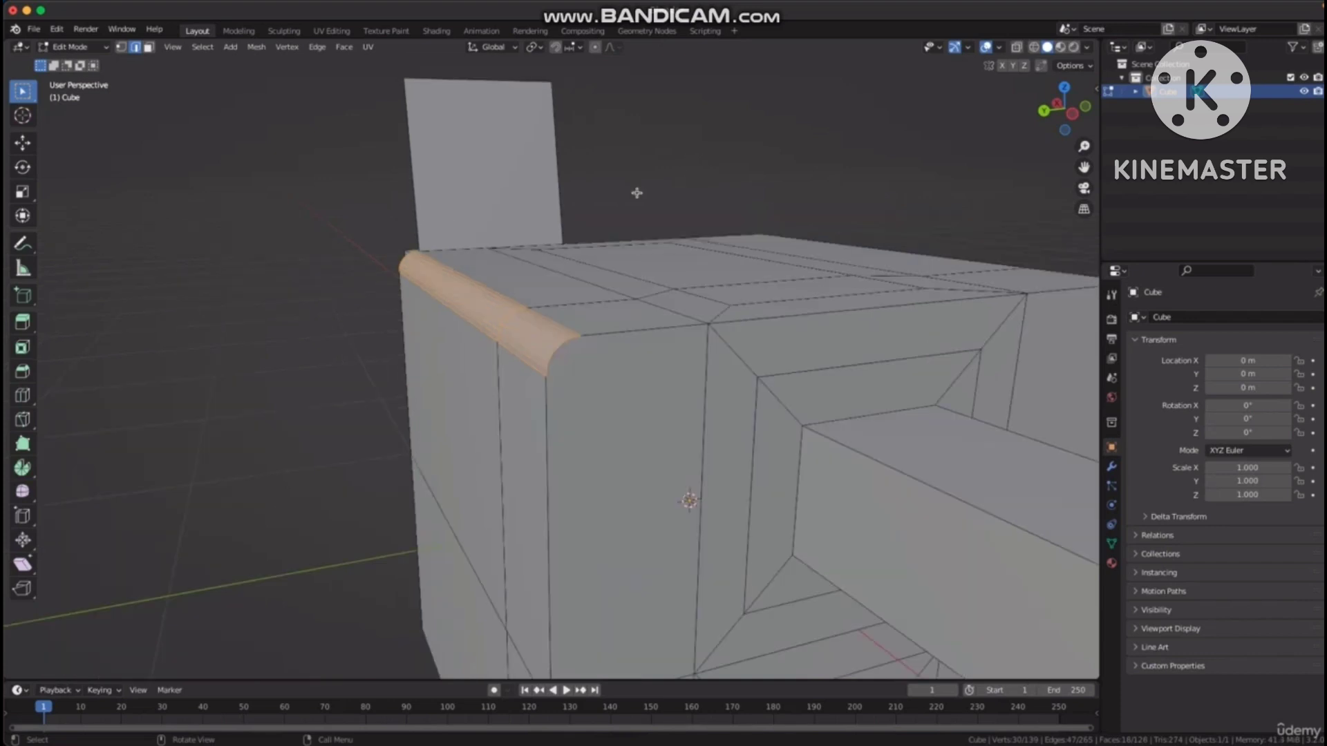
pyautogui.click(637, 193)
pyautogui.moveTo(636, 193); pyautogui.dragTo(656, 238, button='middle')
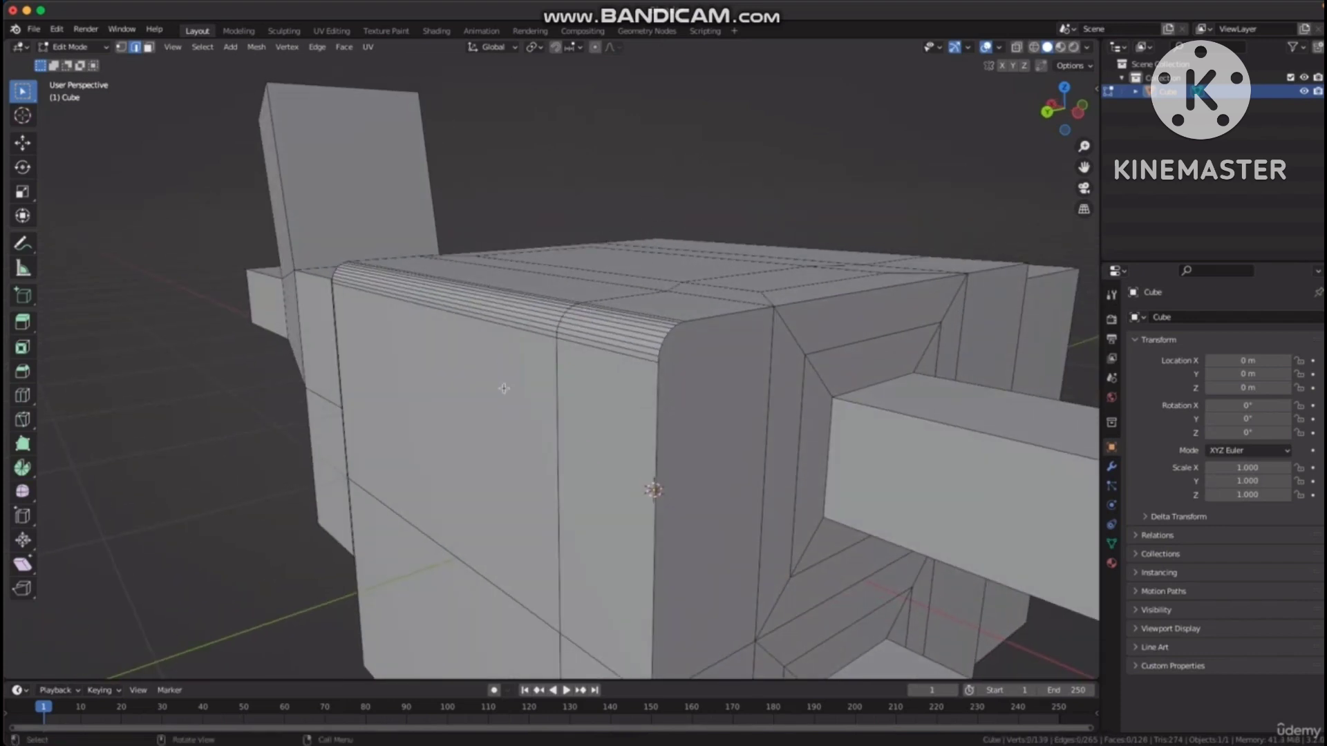
pyautogui.moveTo(539, 315)
pyautogui.mouseDown(button='middle')
pyautogui.moveTo(515, 366)
pyautogui.moveTo(519, 301)
pyautogui.mouseUp(button='middle')
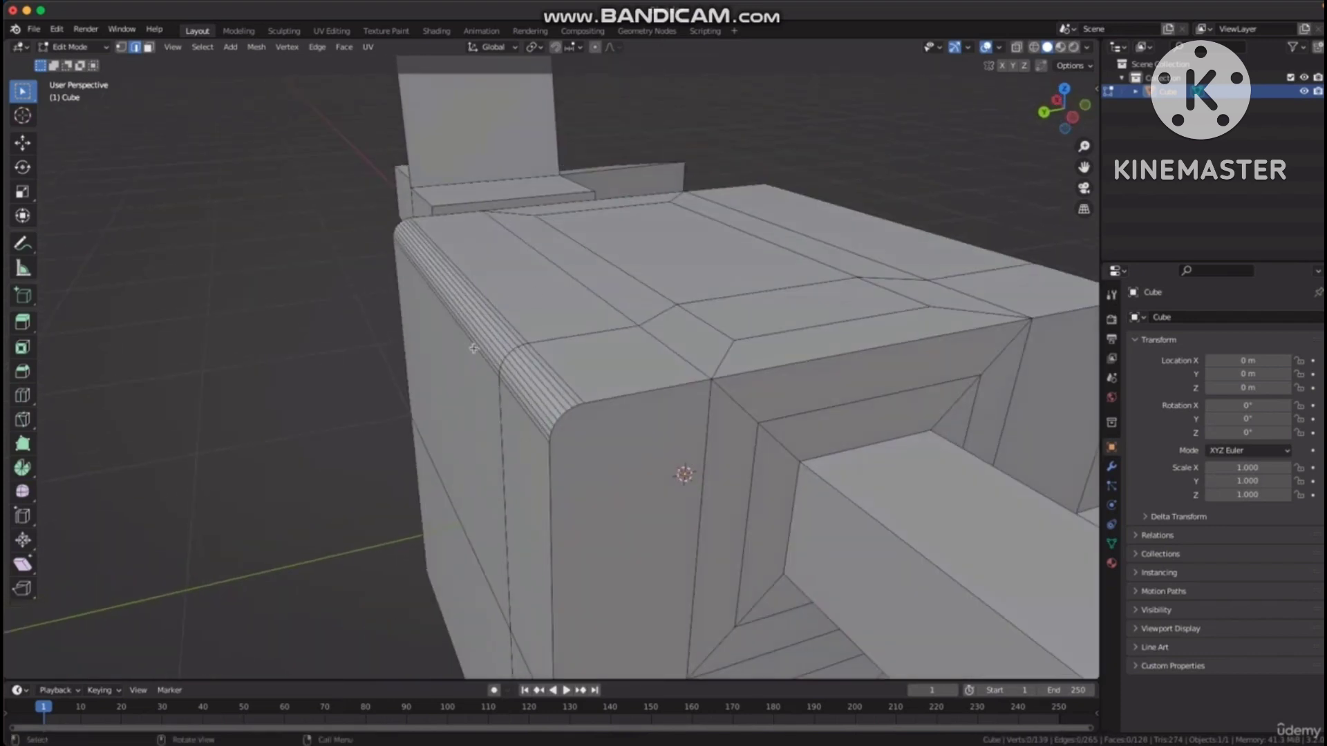
pyautogui.moveTo(466, 363); pyautogui.dragTo(532, 382, button='middle')
pyautogui.scroll(-3, 533, 383)
pyautogui.moveTo(698, 308); pyautogui.dragTo(654, 313, button='middle')
pyautogui.scroll(1, 635, 282)
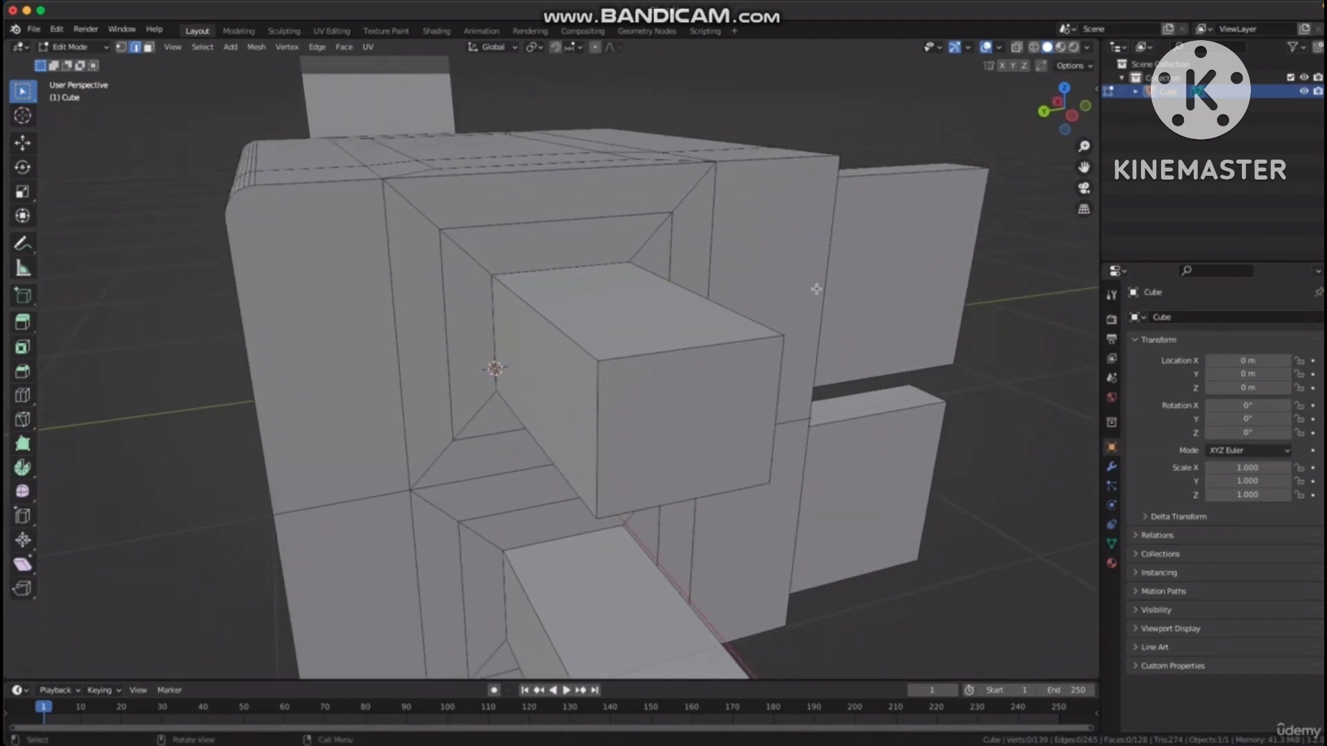
# Select the four lengthwise edges of the upper block on the +X side and bevel them about 0.088 m wide.
pyautogui.click(573, 341)
pyautogui.moveTo(573, 341); pyautogui.dragTo(647, 342, button='middle')
pyautogui.keyDown('shift'); pyautogui.click(637, 458); pyautogui.keyUp('shift')
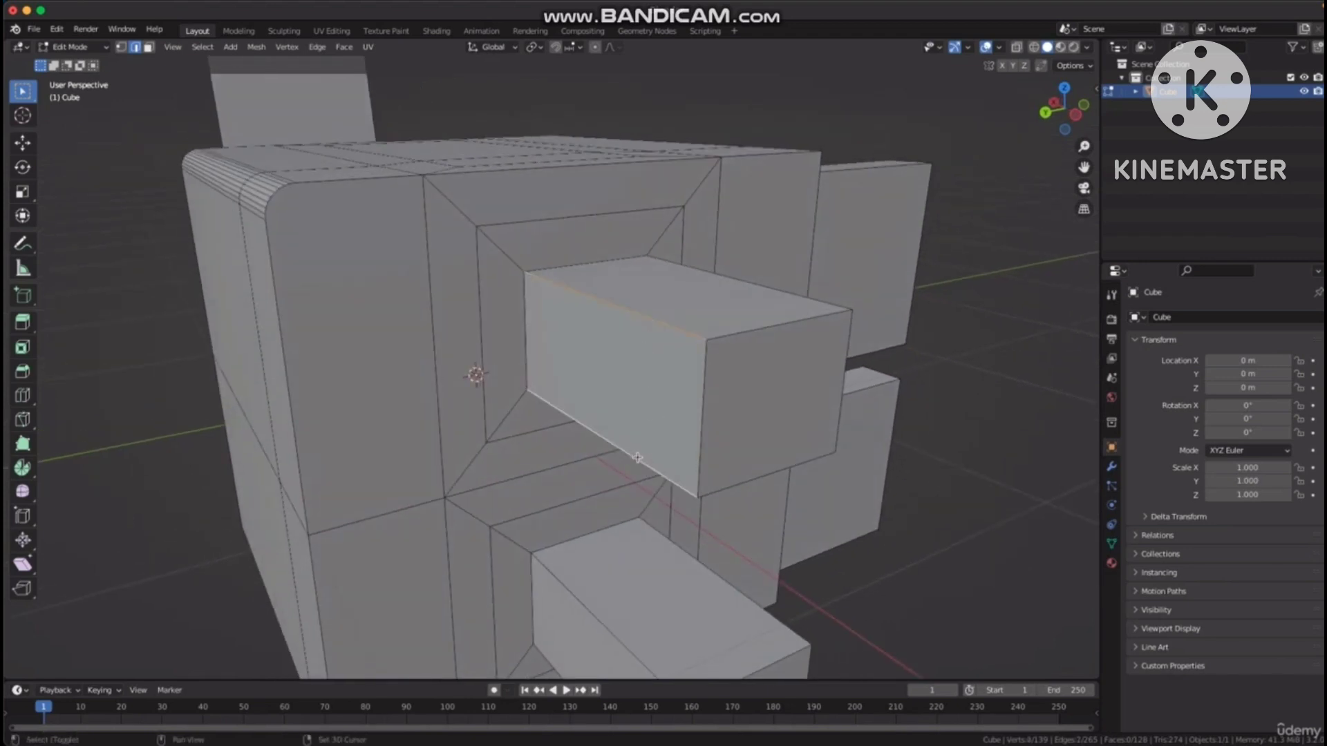
pyautogui.moveTo(637, 458); pyautogui.dragTo(703, 284, button='middle')
pyautogui.keyDown('shift'); pyautogui.click(480, 334); pyautogui.keyUp('shift')
pyautogui.keyDown('shift'); pyautogui.click(481, 364); pyautogui.keyUp('shift')
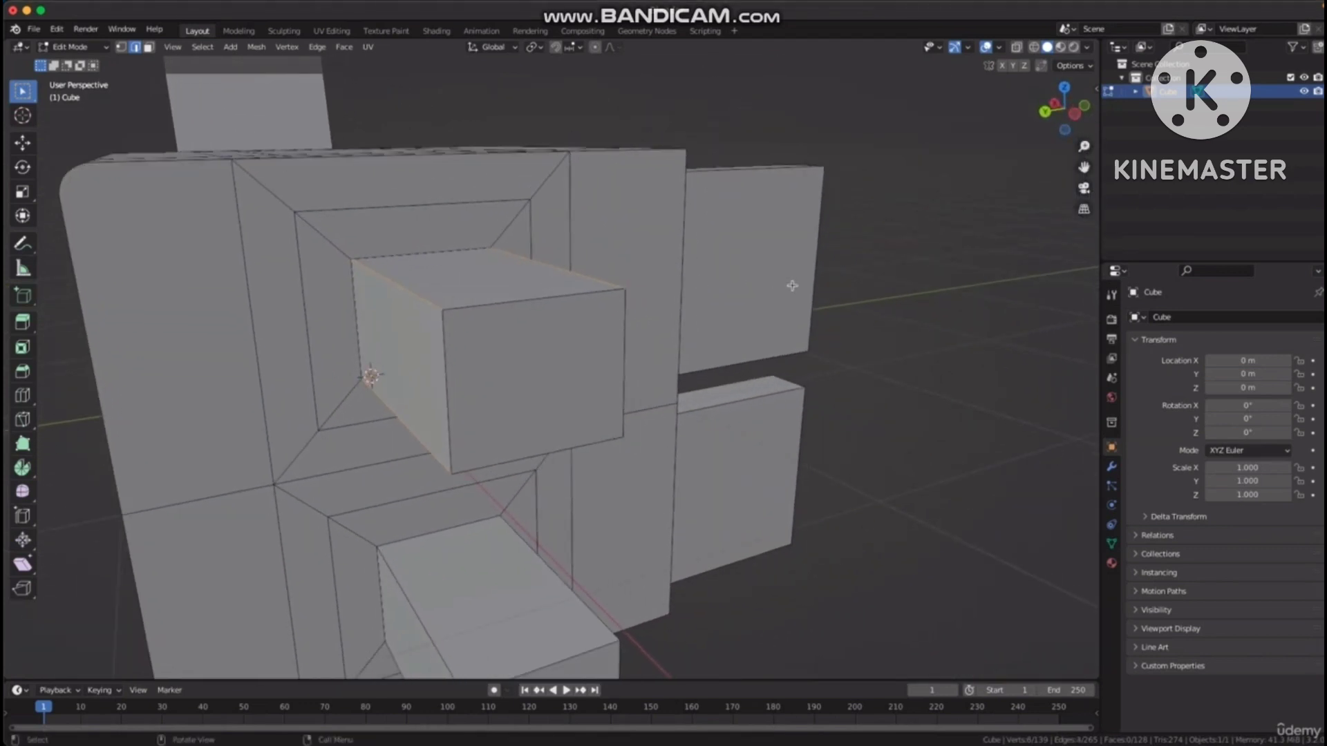
pyautogui.press('ctrl')
pyautogui.hotkey('ctrl', 'b')
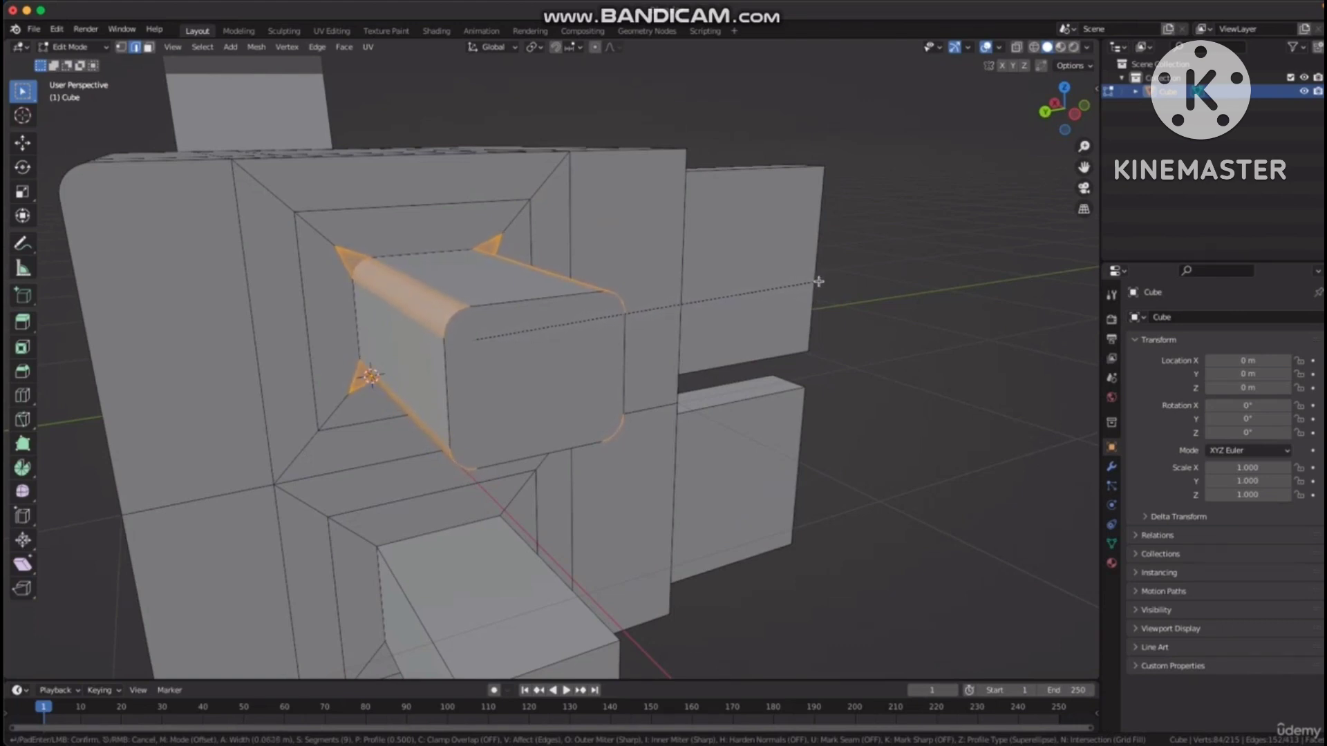
pyautogui.click(816, 284)
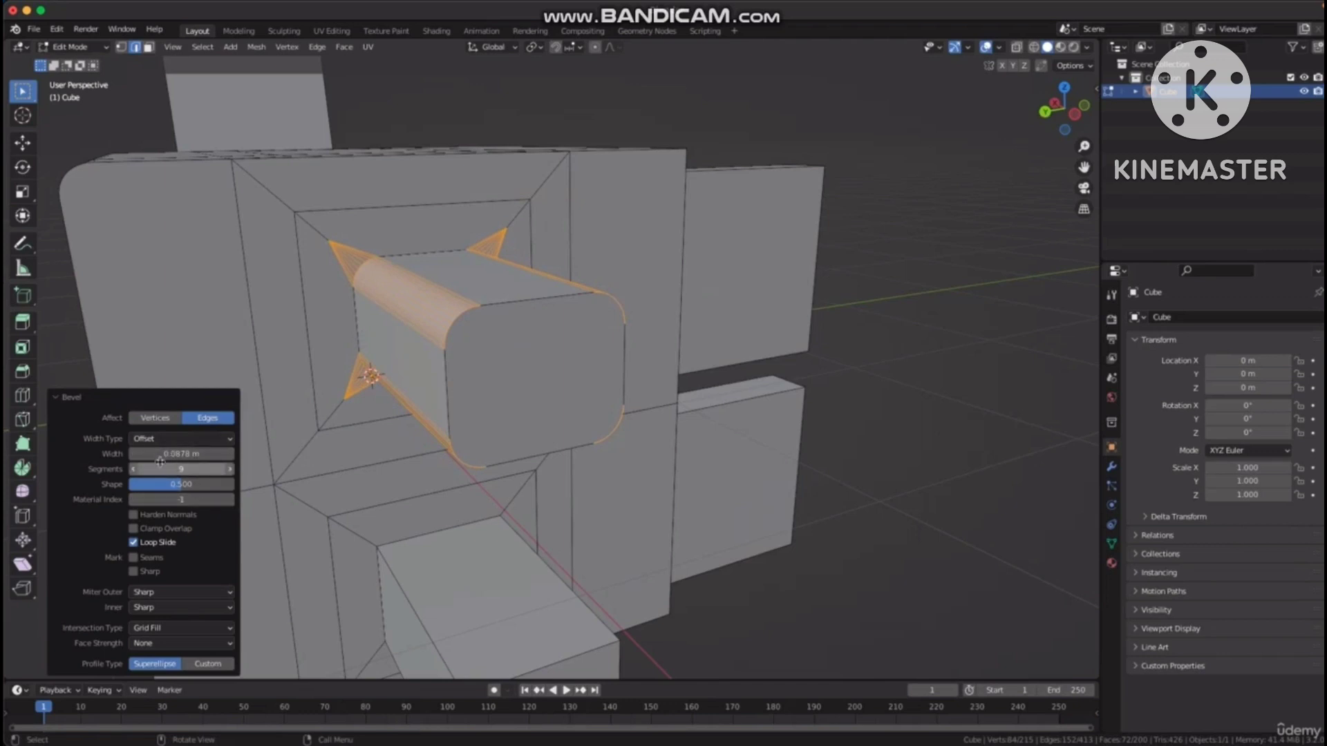
# Reduce the upper block's bevel to 5 segments and drop its edge selection.
pyautogui.scroll(4, 484, 297)
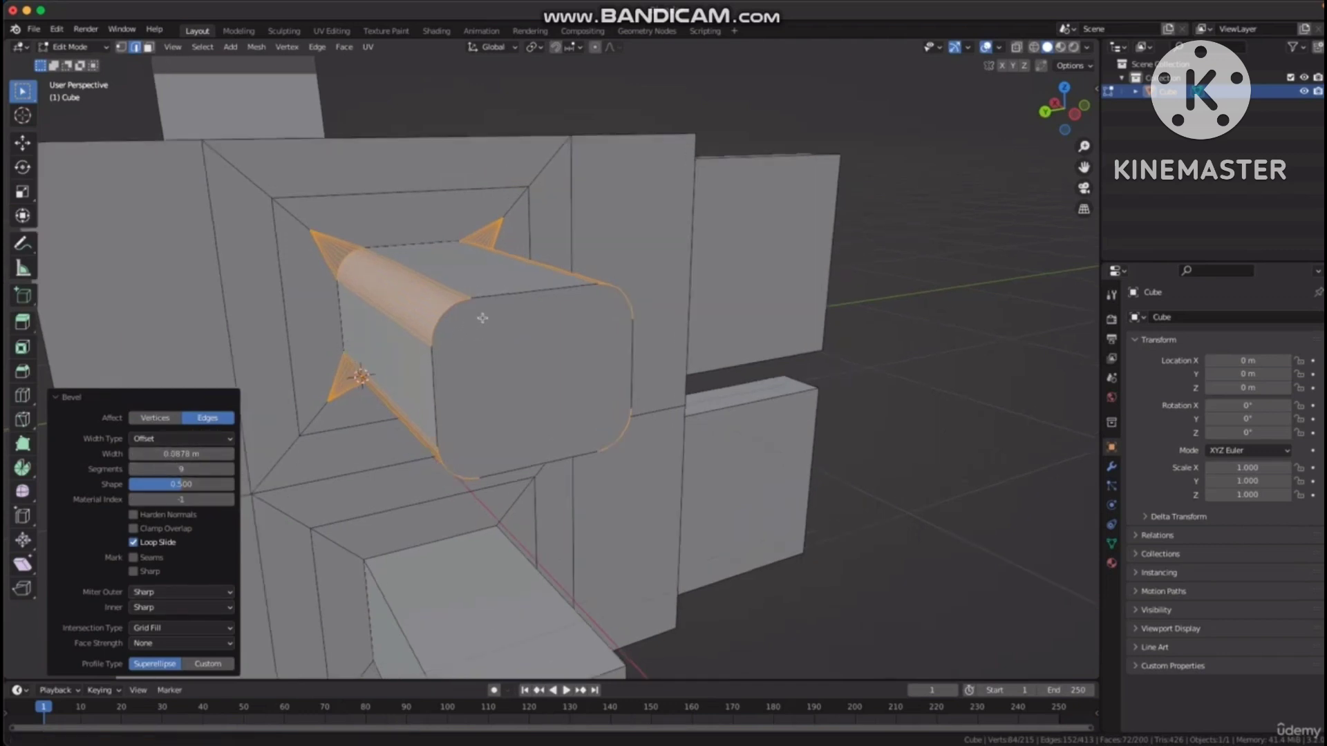
pyautogui.scroll(2, 565, 289)
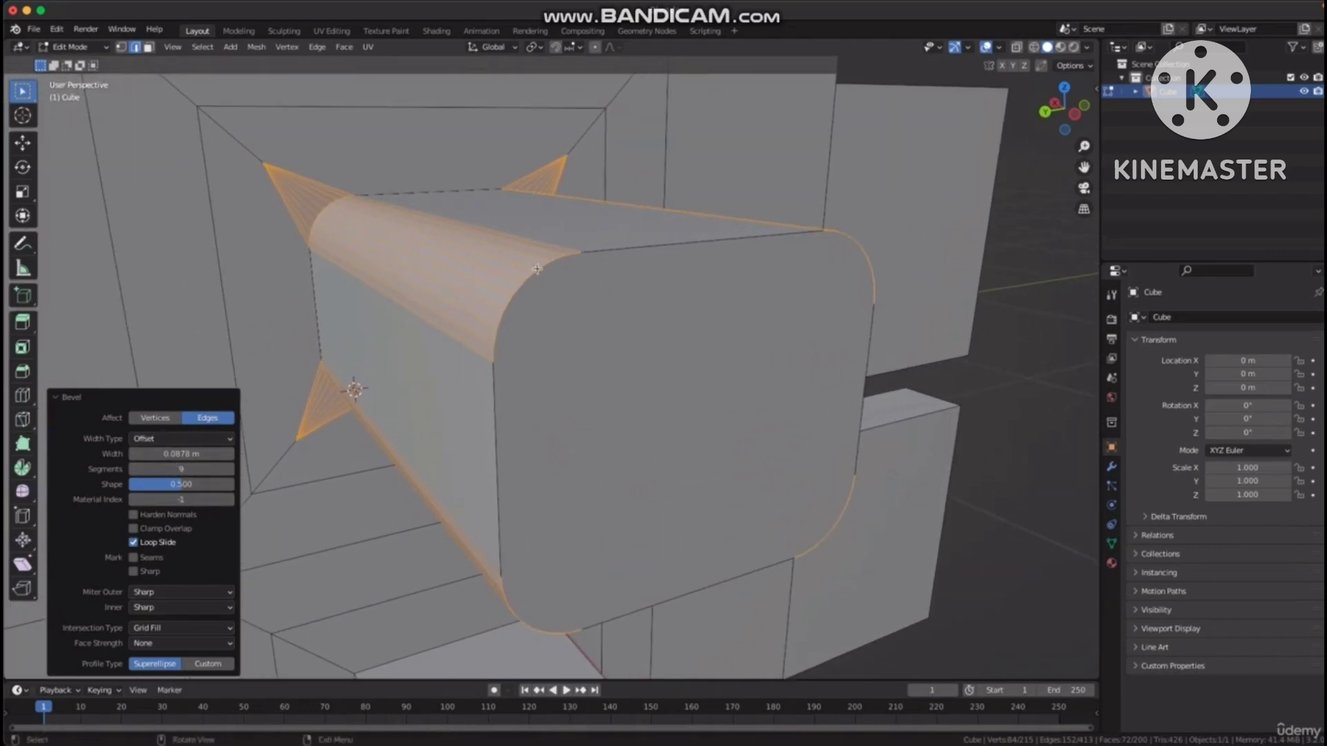
pyautogui.click(132, 470)
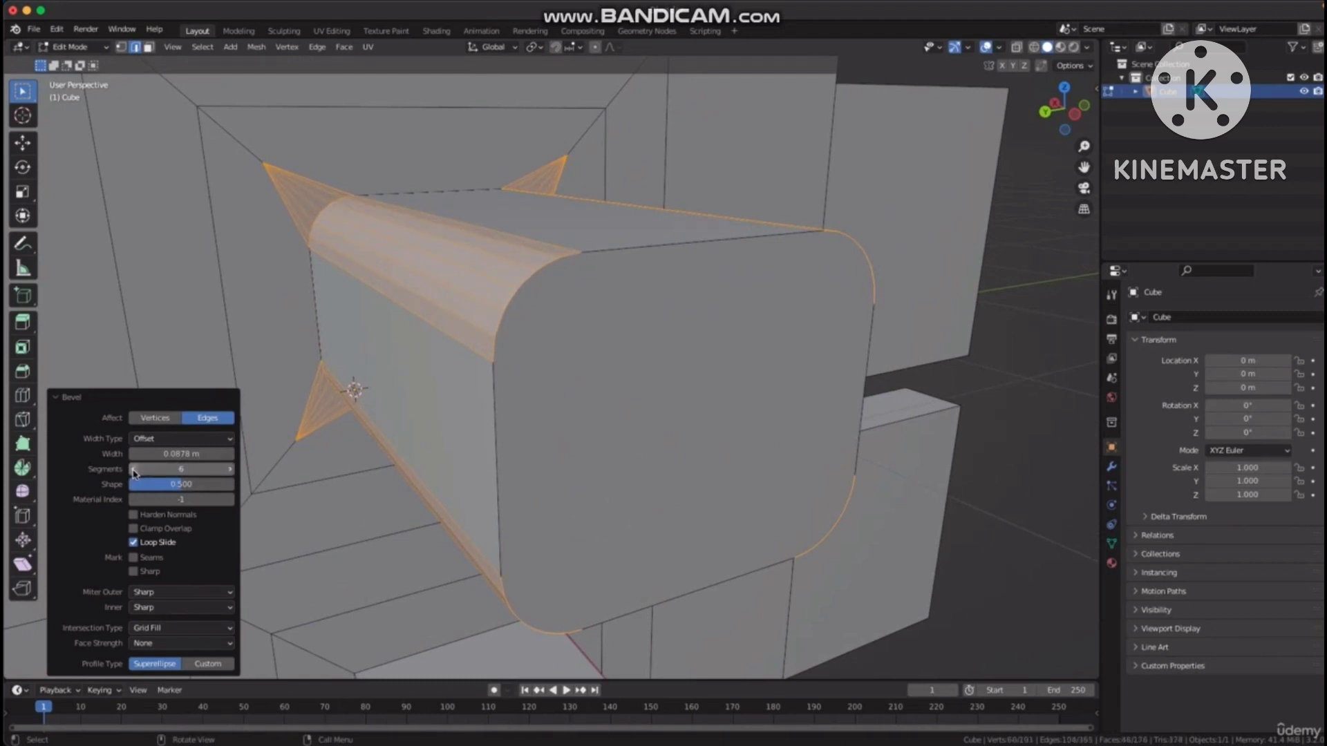
pyautogui.click(133, 470)
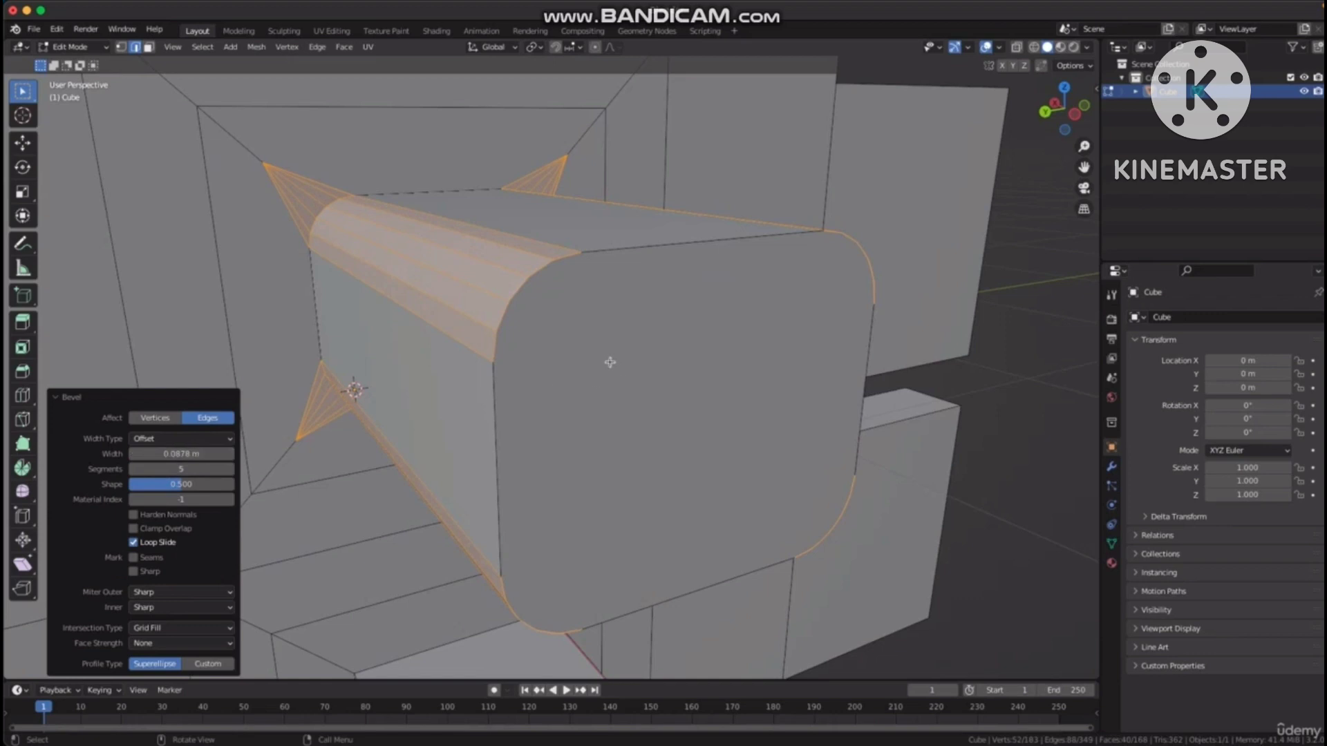
pyautogui.click(972, 293)
pyautogui.scroll(-2, 868, 346)
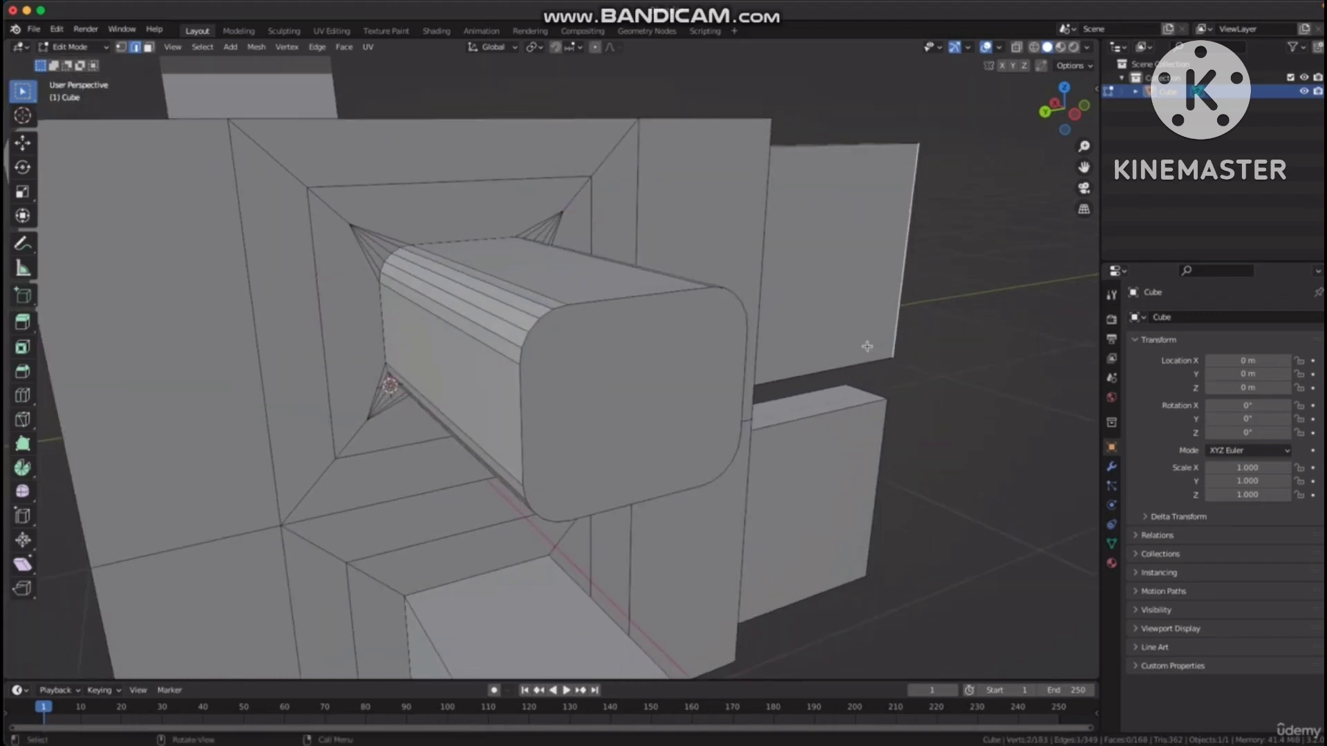
# Select both edge segments along the bottom edge of the cube's +Y side and bevel them with 5 segments.
pyautogui.moveTo(868, 346); pyautogui.dragTo(822, 341, button='middle')
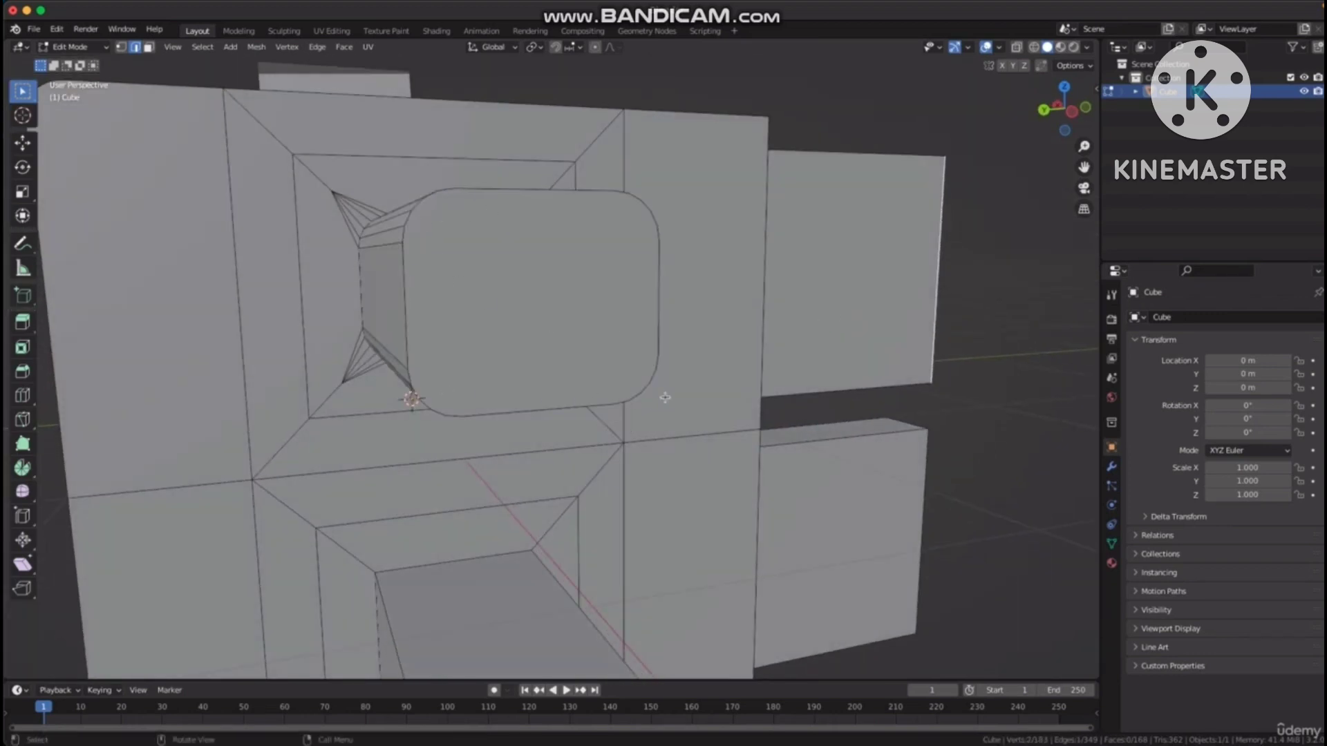
pyautogui.moveTo(674, 267); pyautogui.dragTo(451, 340, button='middle')
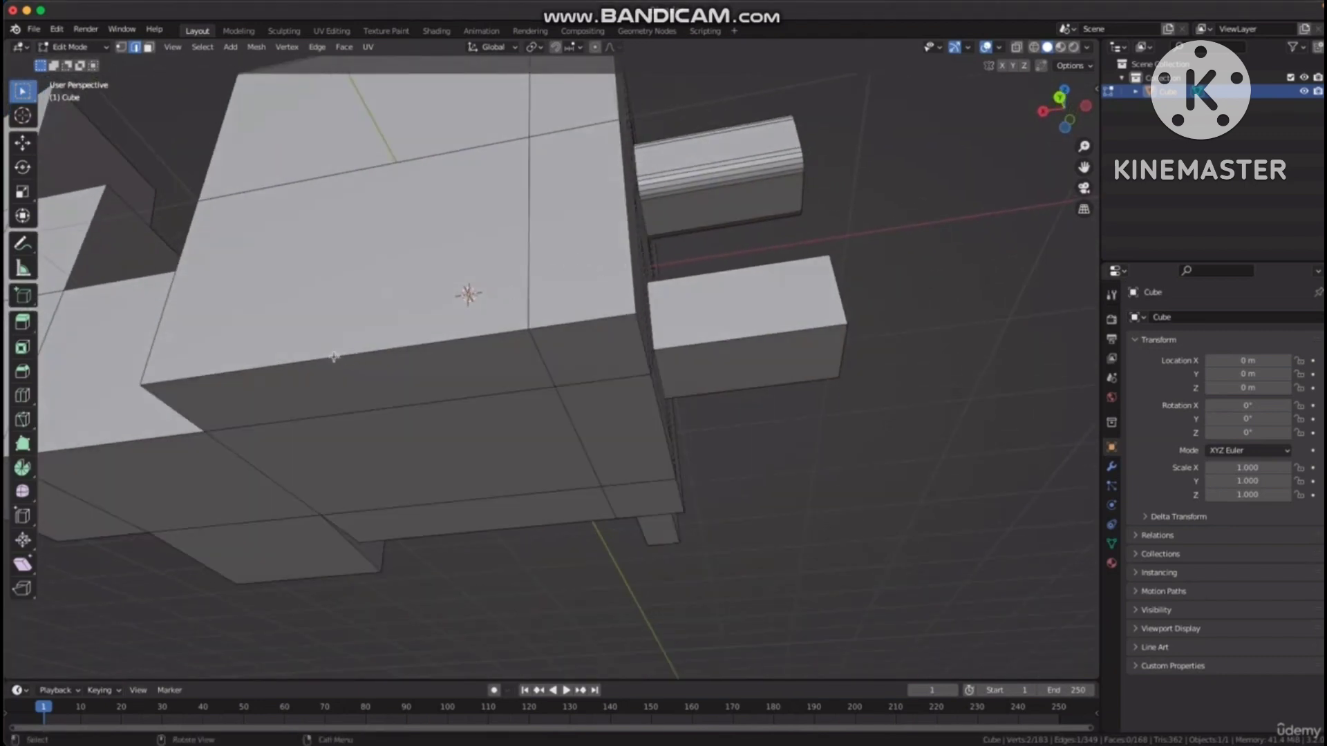
pyautogui.keyDown('shift'); pyautogui.click(584, 321); pyautogui.keyUp('shift')
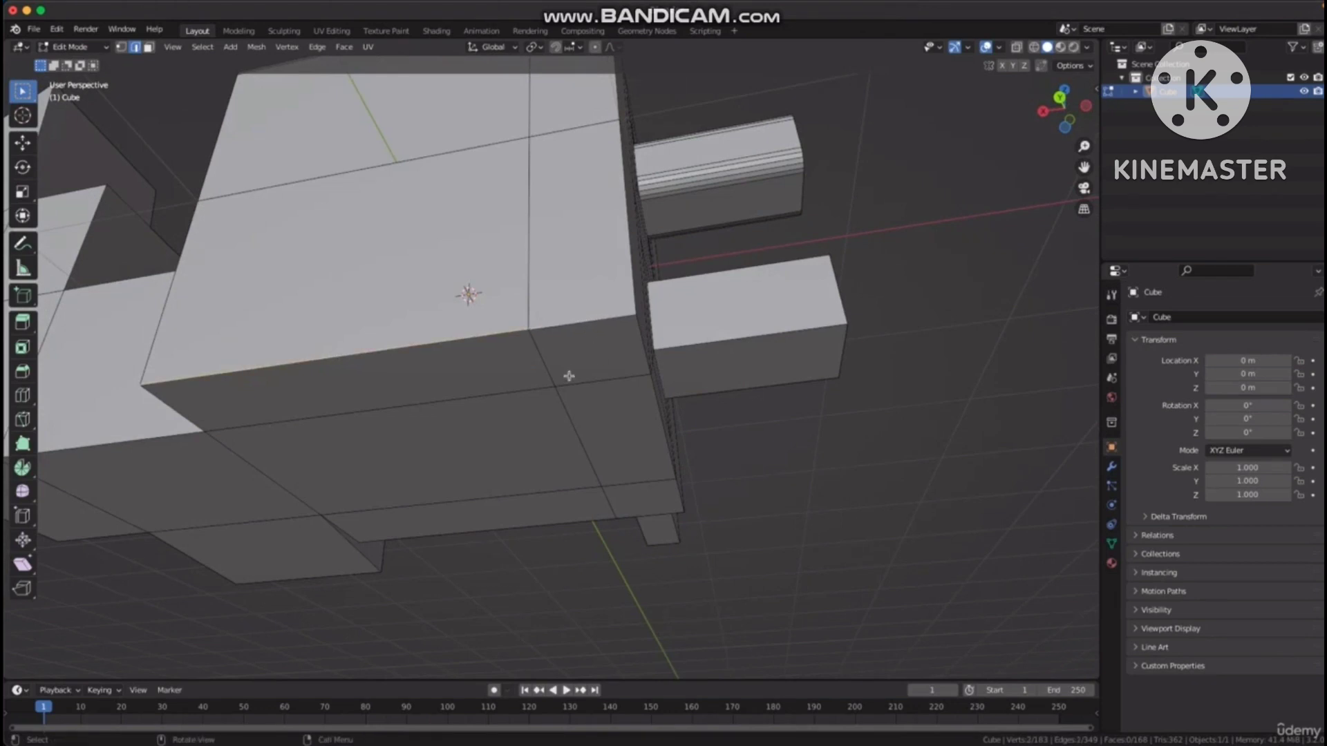
pyautogui.moveTo(570, 376); pyautogui.dragTo(471, 312, button='middle')
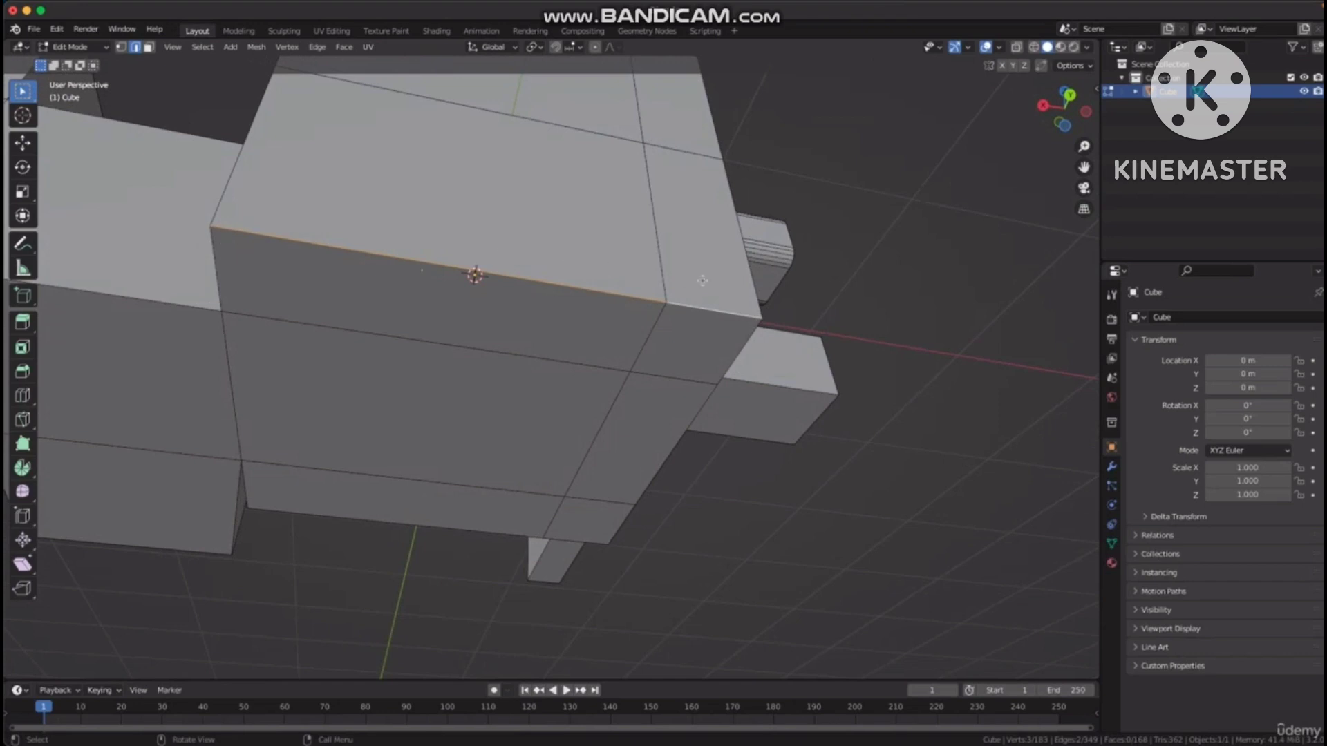
pyautogui.moveTo(702, 280); pyautogui.dragTo(674, 307, button='middle')
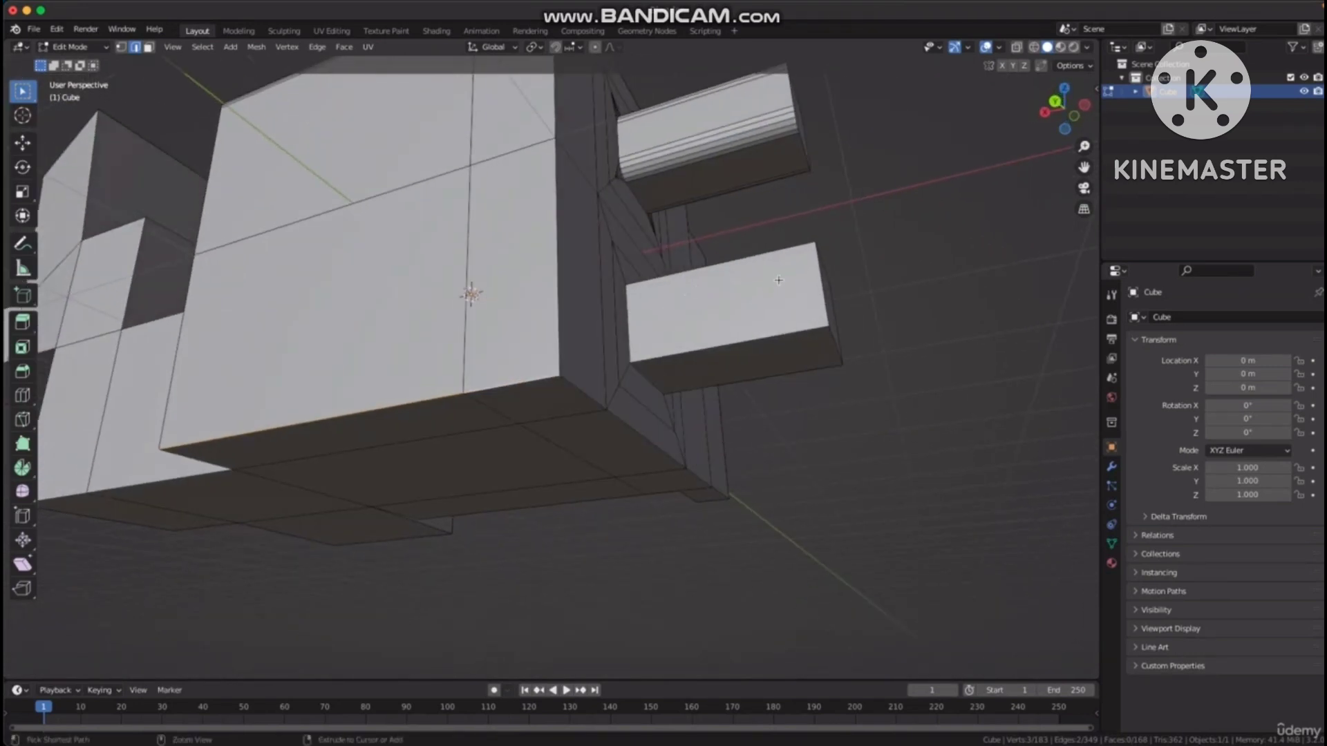
pyautogui.hotkey('ctrl', 'b')
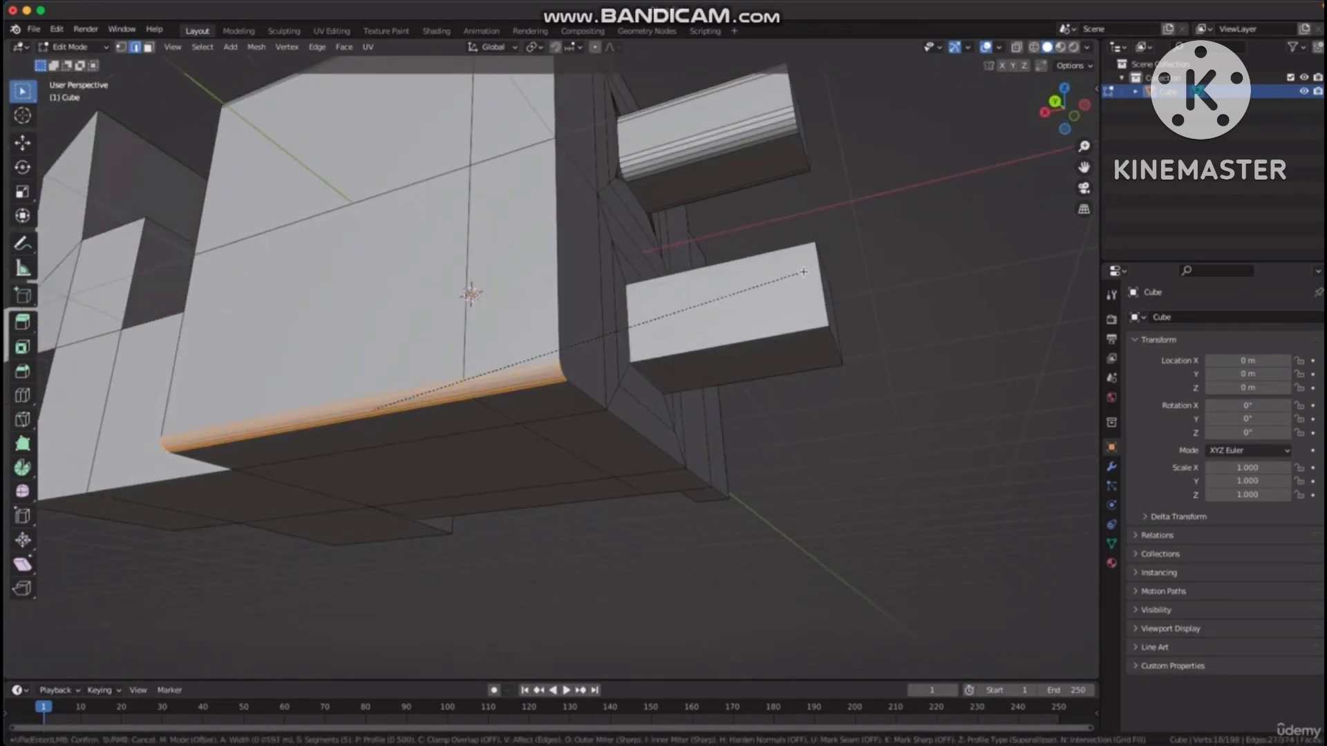
pyautogui.click(822, 267)
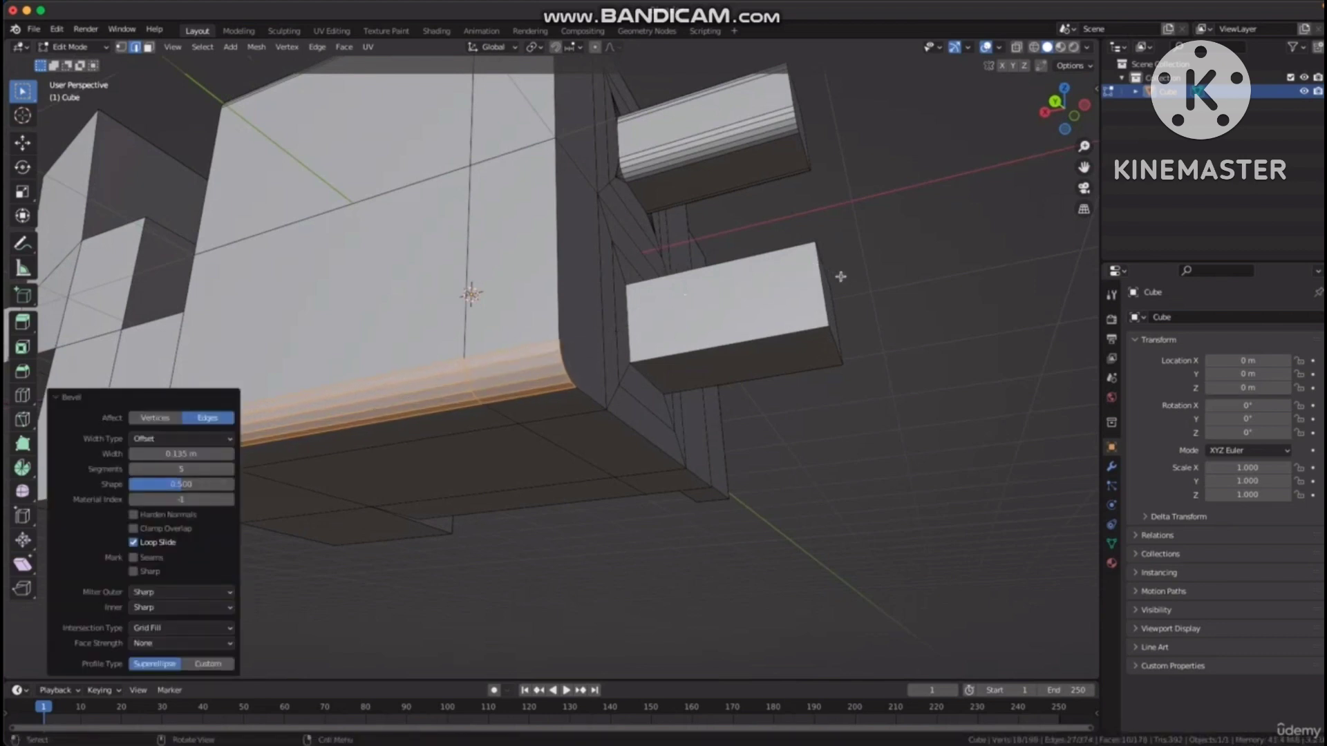
# Bevel the four edges around the lower +X block's end face about 0.066 m wide with 5 segments, and deselect them.
pyautogui.moveTo(840, 276); pyautogui.dragTo(771, 305, button='middle')
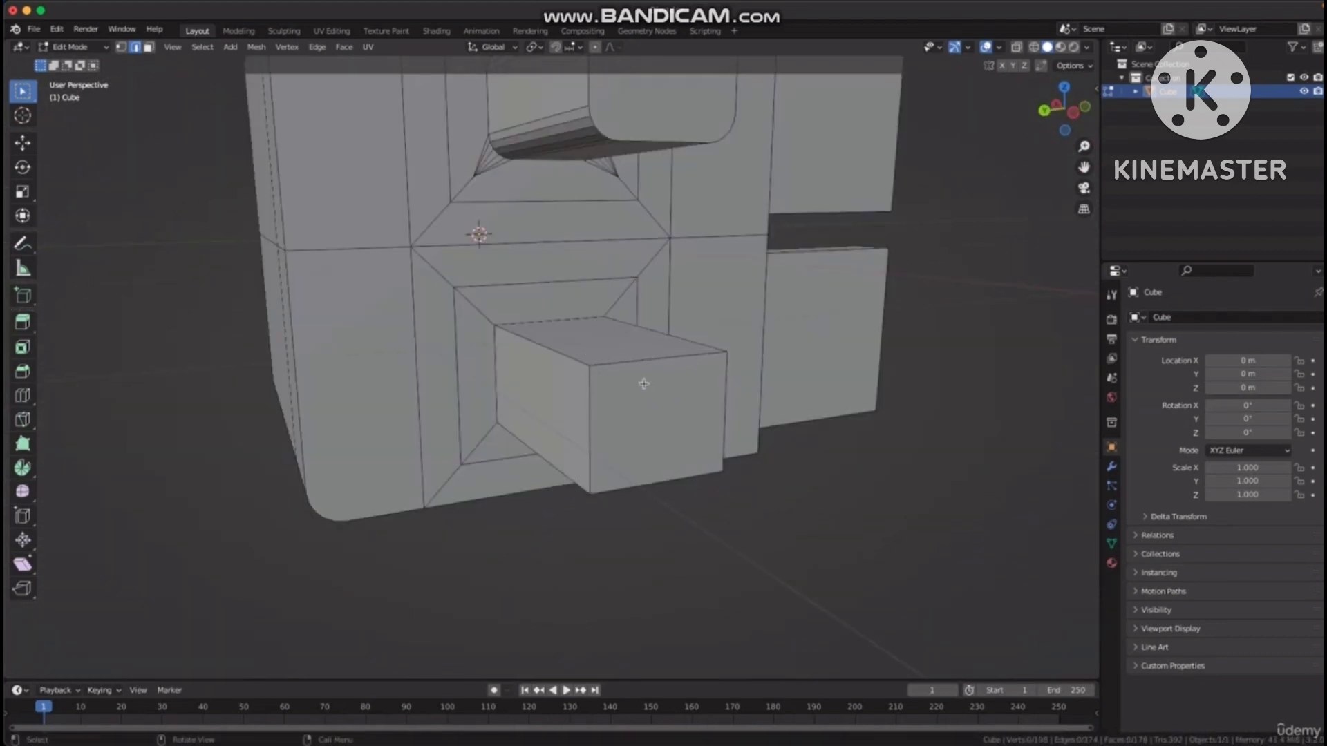
pyautogui.click(656, 358)
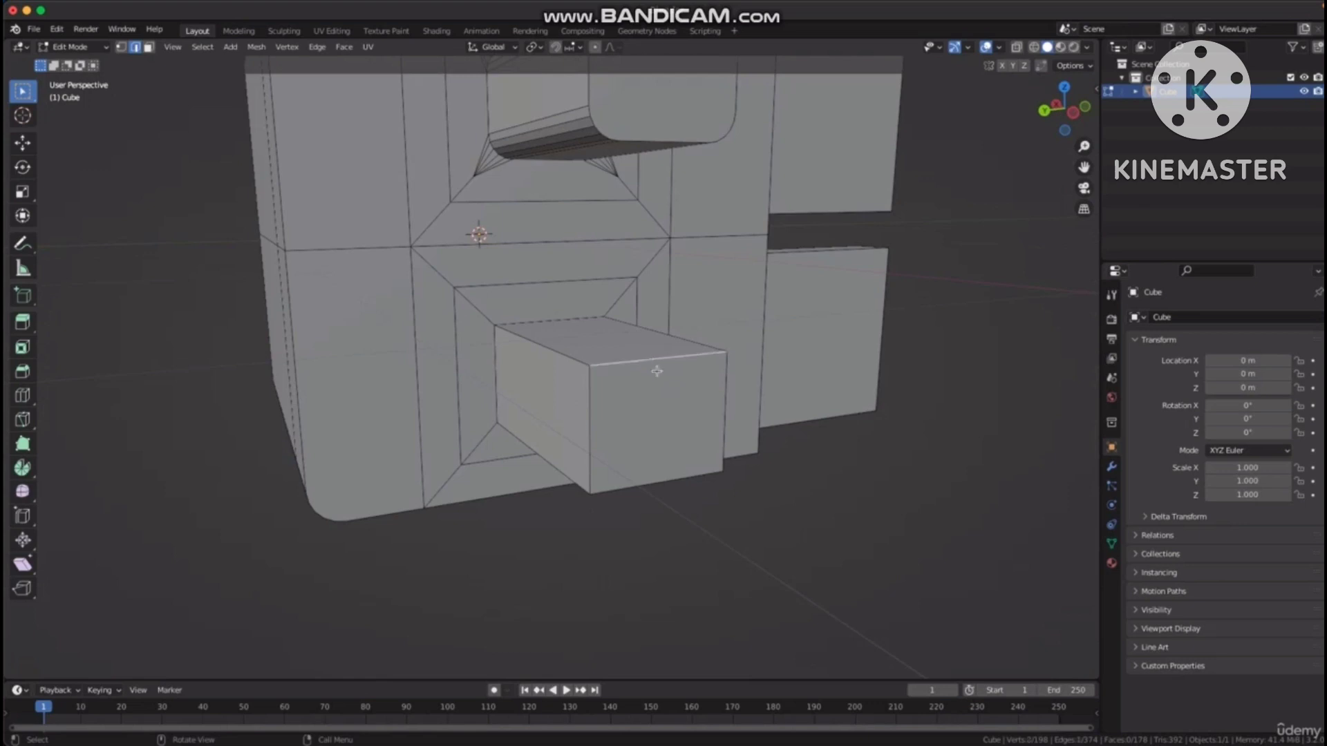
pyautogui.keyDown('shift'); pyautogui.click(589, 416); pyautogui.keyUp('shift')
pyautogui.keyDown('shift'); pyautogui.click(660, 480); pyautogui.keyUp('shift')
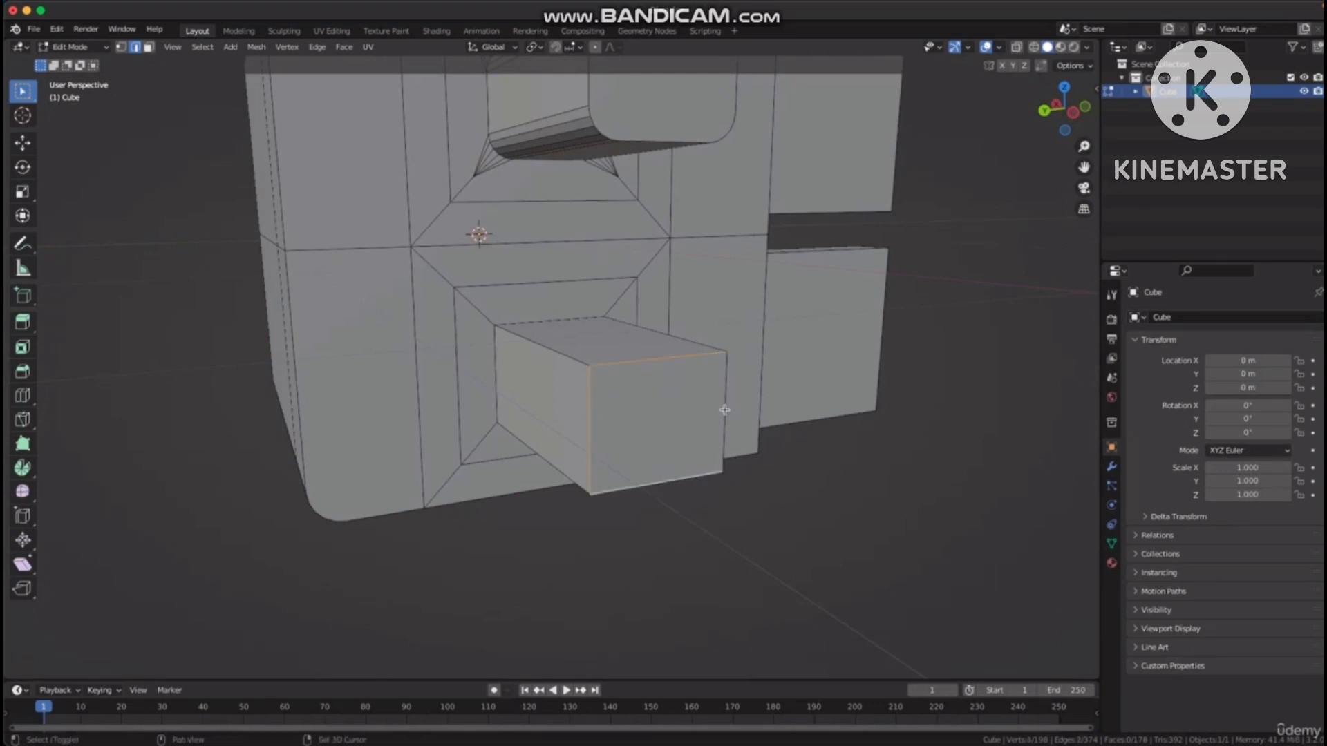
pyautogui.keyDown('shift'); pyautogui.click(724, 410); pyautogui.keyUp('shift')
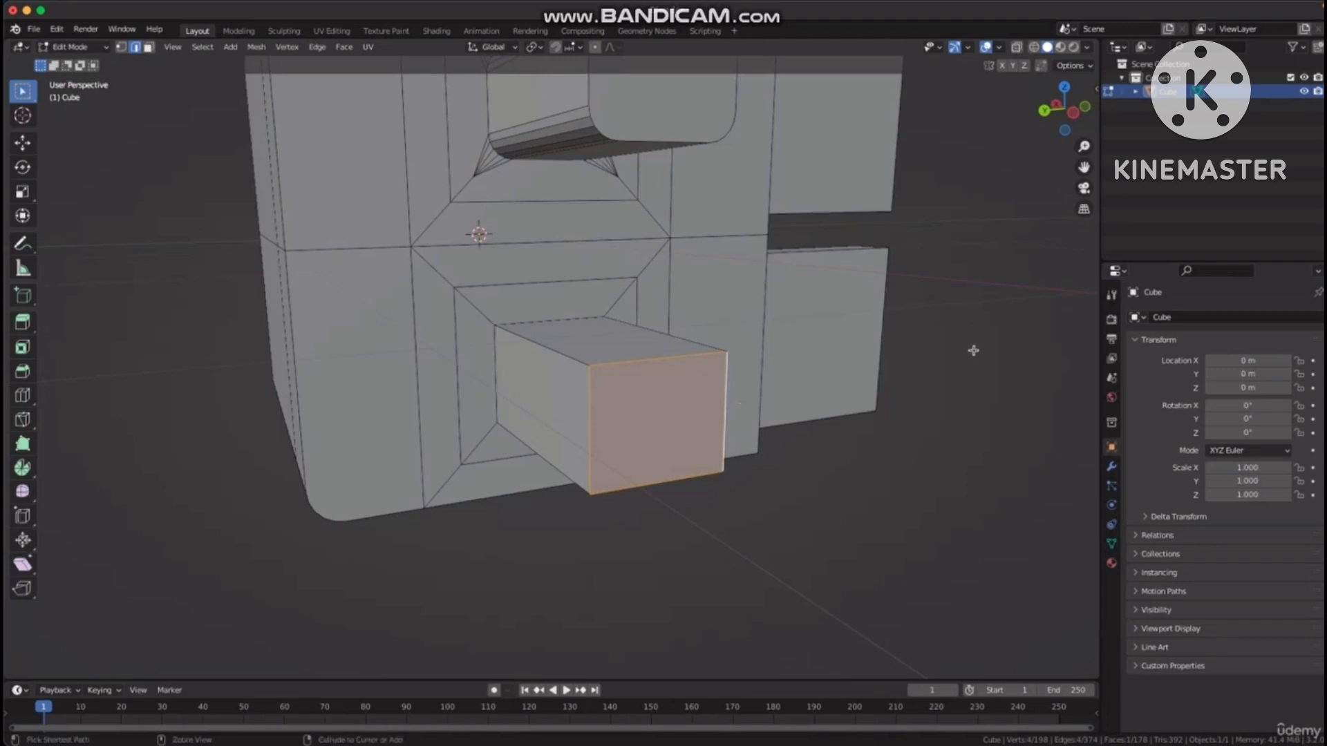
pyautogui.hotkey('ctrl', 'b')
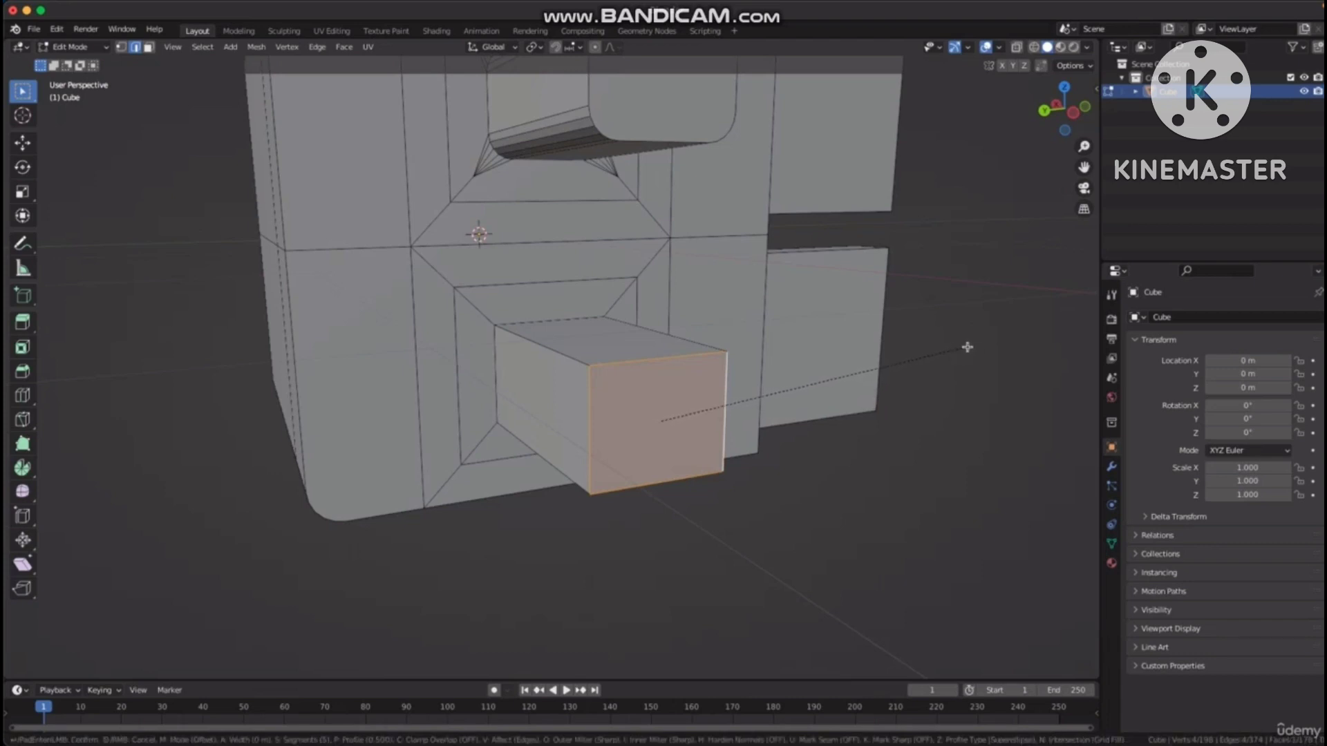
pyautogui.click(997, 333)
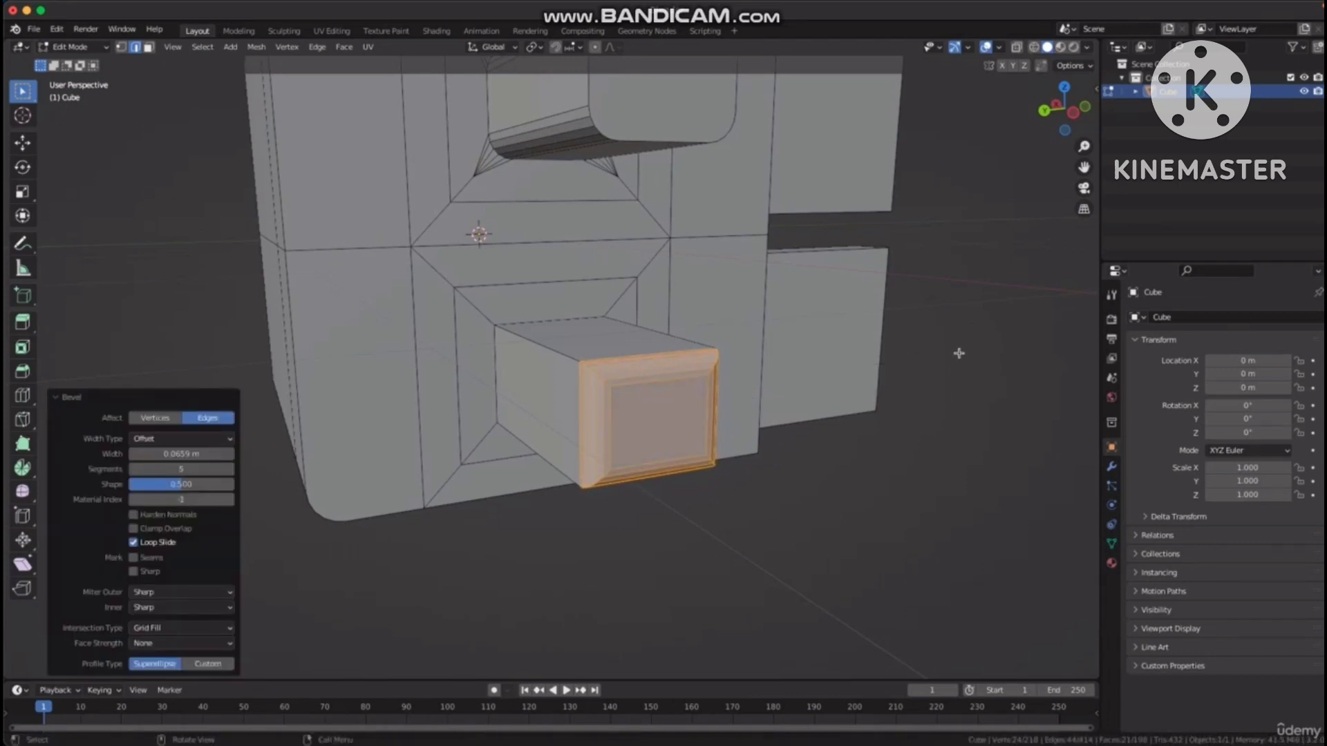
pyautogui.click(940, 355)
# Switch to face selection and extrude the rounded end face of the upper +X block outward about 0.32 m.
pyautogui.moveTo(587, 380); pyautogui.dragTo(786, 395, button='middle')
pyautogui.scroll(-2, 703, 332)
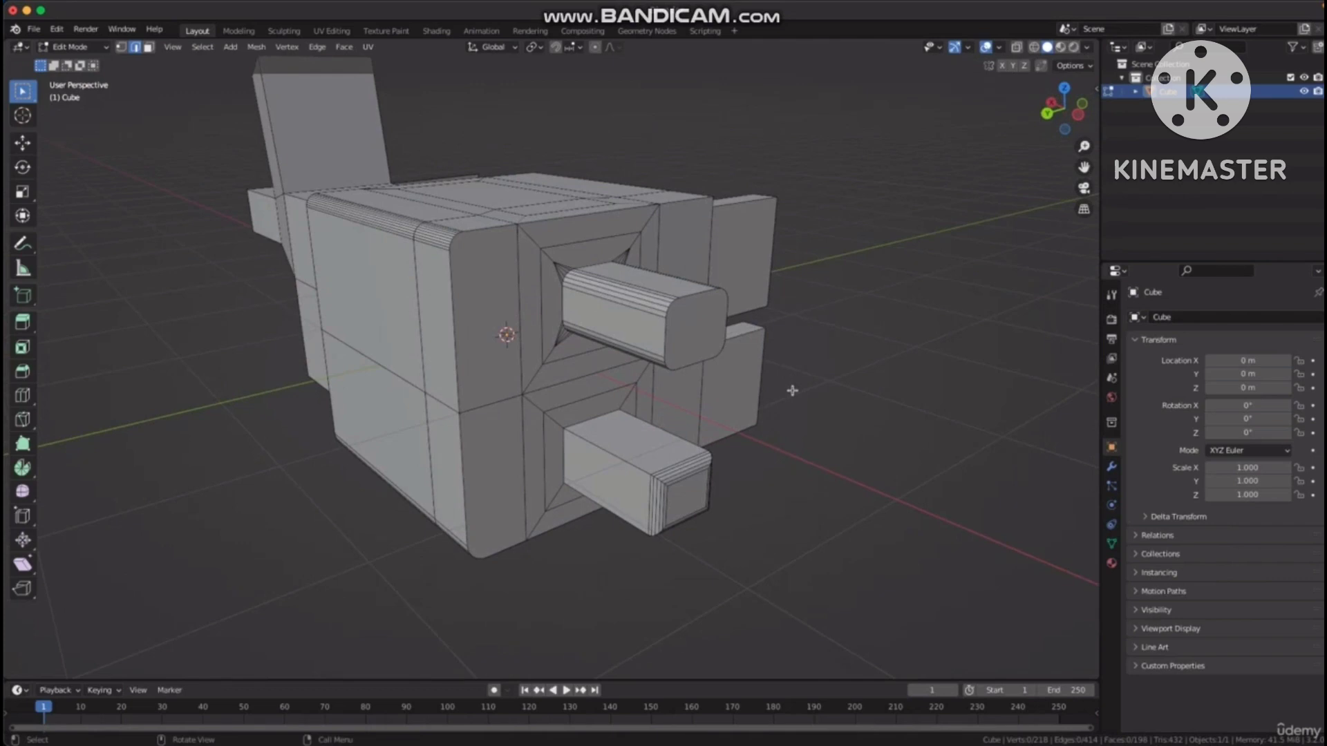
pyautogui.moveTo(639, 261); pyautogui.dragTo(764, 270, button='middle')
pyautogui.scroll(-3, 682, 287)
pyautogui.moveTo(684, 279)
pyautogui.mouseDown(button='middle')
pyautogui.moveTo(625, 268)
pyautogui.moveTo(712, 308)
pyautogui.moveTo(680, 292)
pyautogui.mouseUp(button='middle')
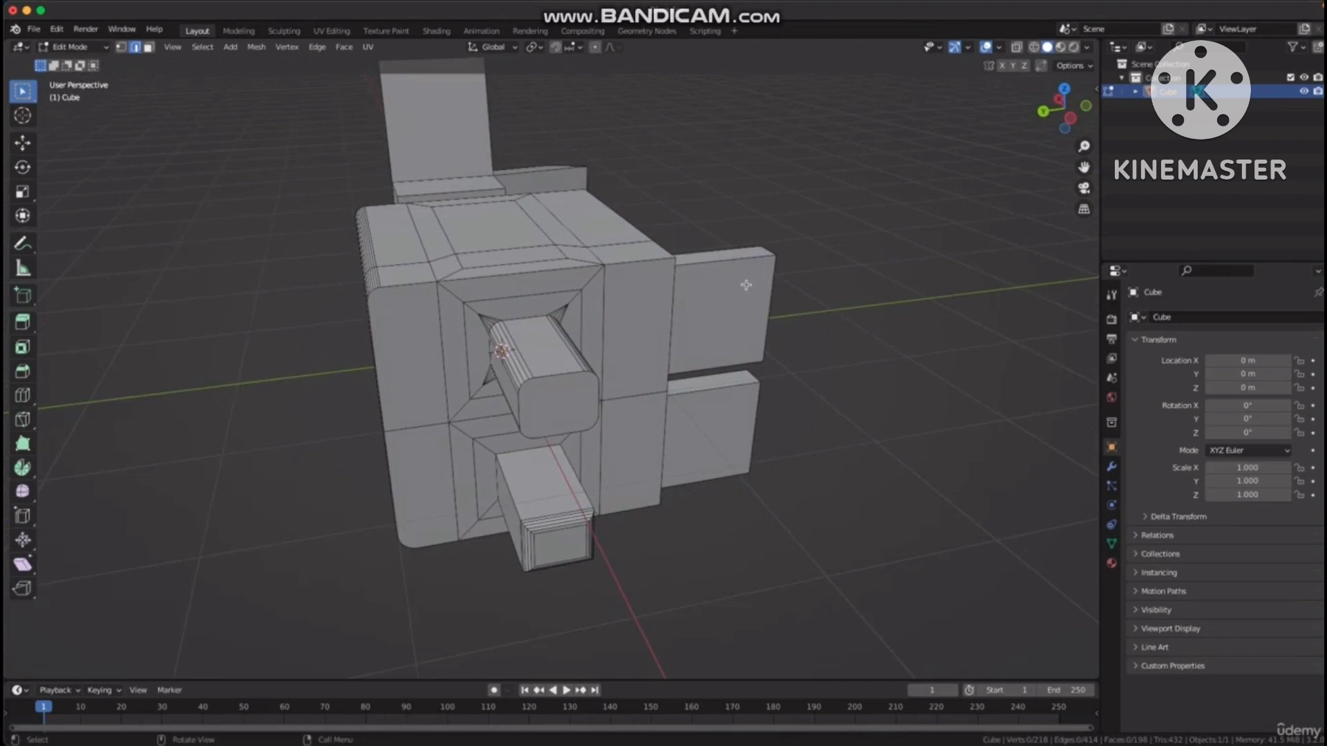
pyautogui.moveTo(709, 304); pyautogui.dragTo(561, 279, button='middle')
pyautogui.click(149, 47)
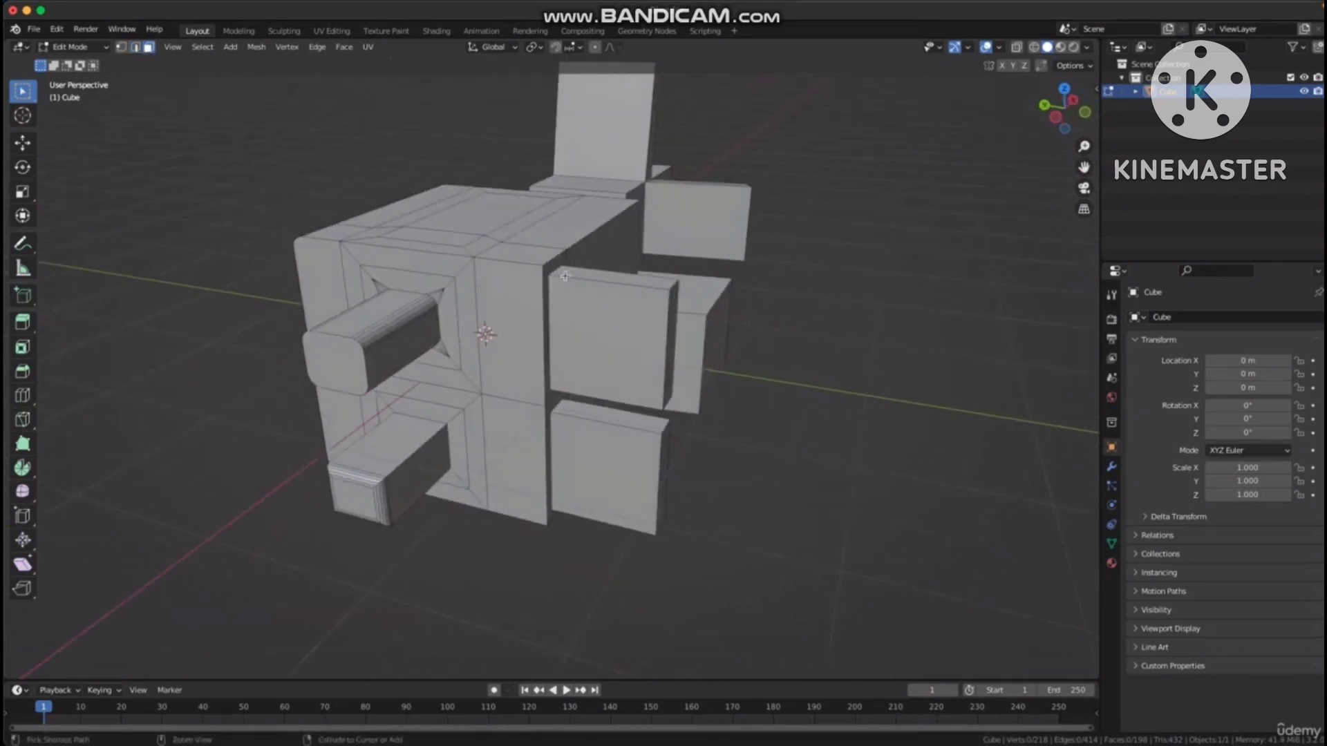
pyautogui.moveTo(691, 259); pyautogui.dragTo(756, 241, button='middle')
pyautogui.click(492, 353)
pyautogui.moveTo(491, 352); pyautogui.dragTo(510, 324, button='middle')
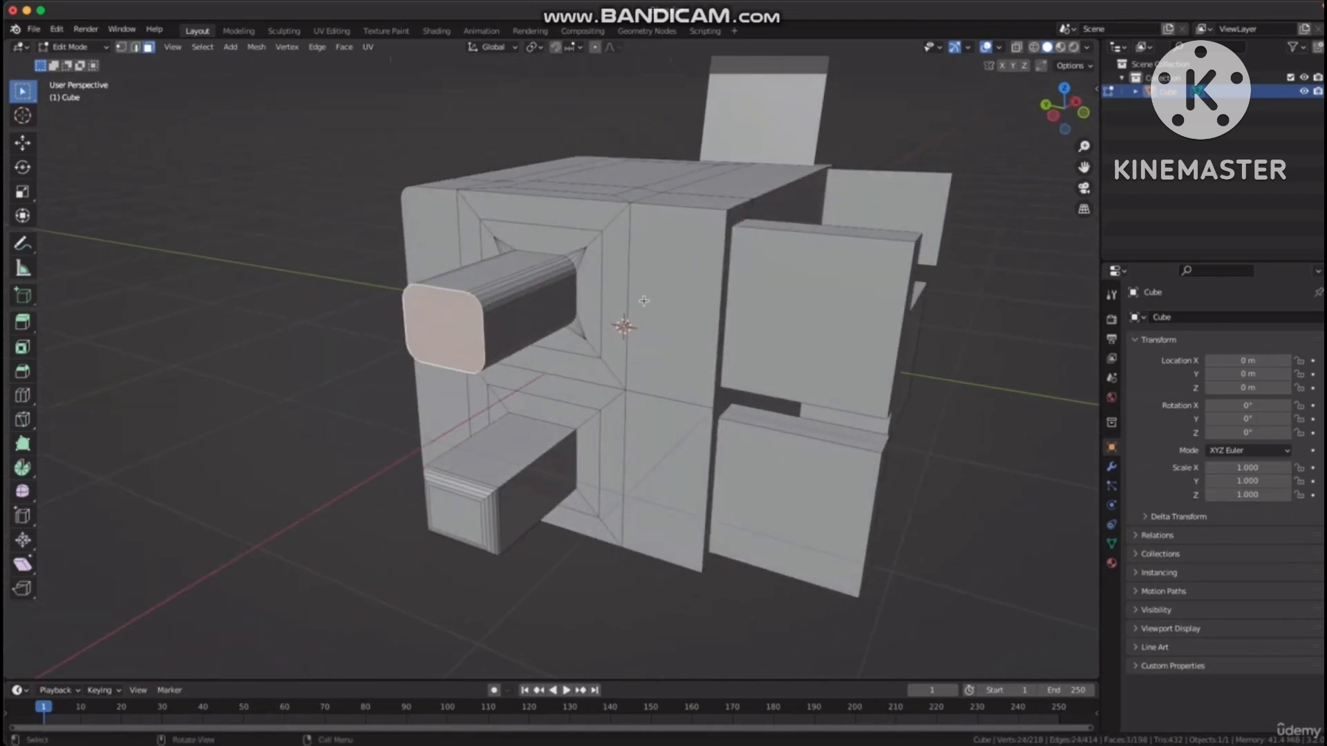
pyautogui.press('e')
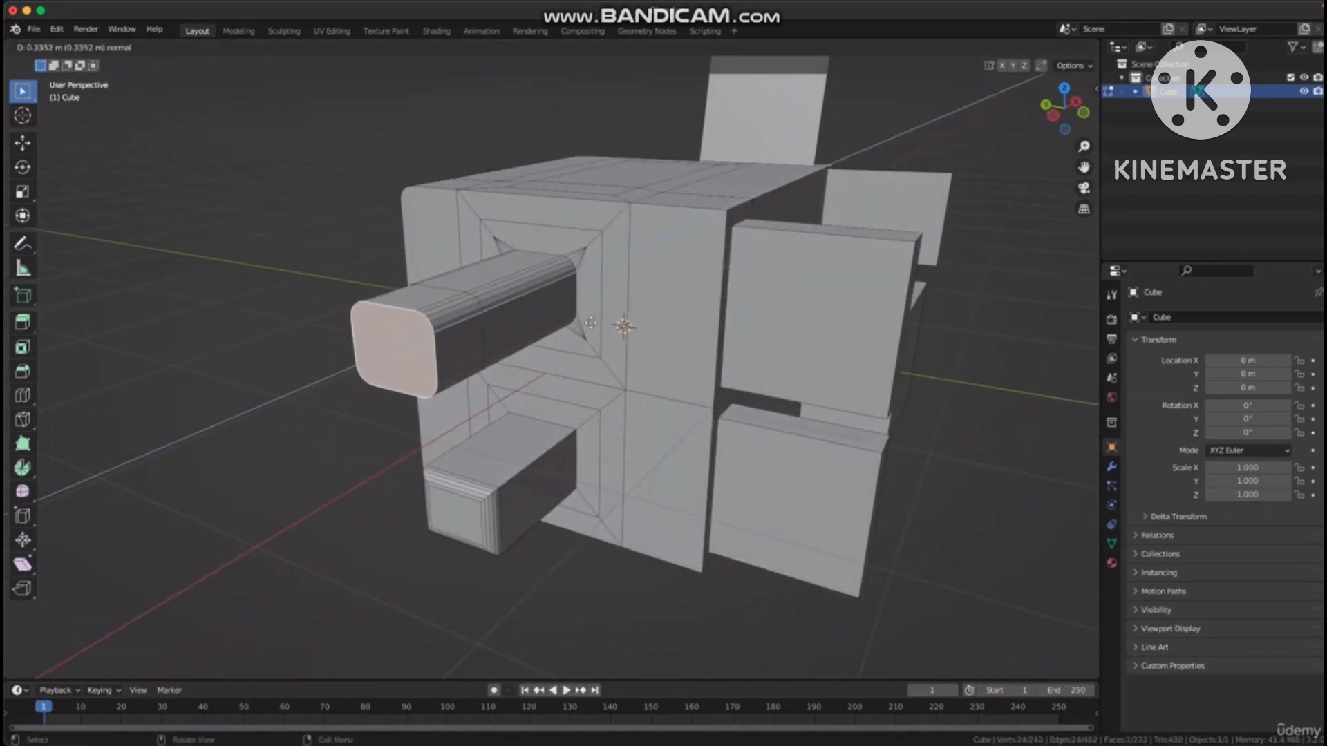
pyautogui.click(592, 322)
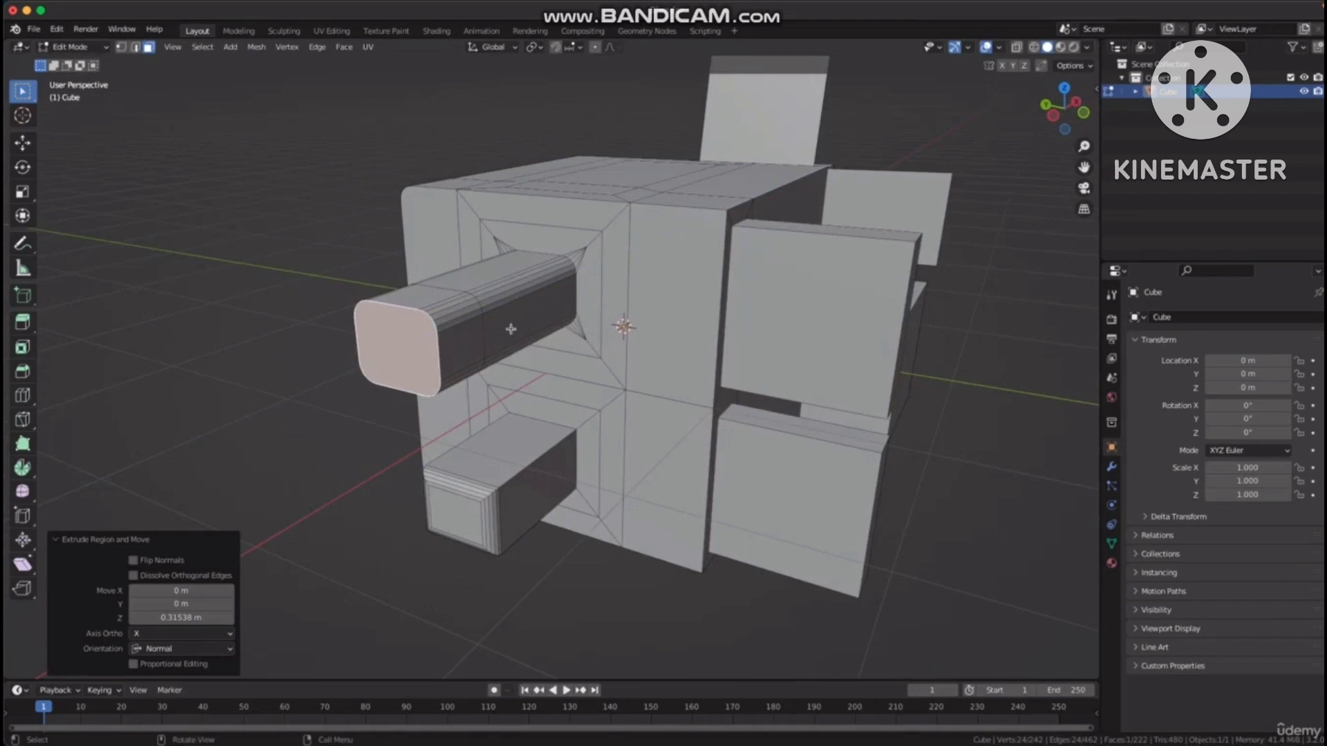
# Select the -Y side faces of both +X blocks and extrude them together about 0.45 m.
pyautogui.click(532, 494)
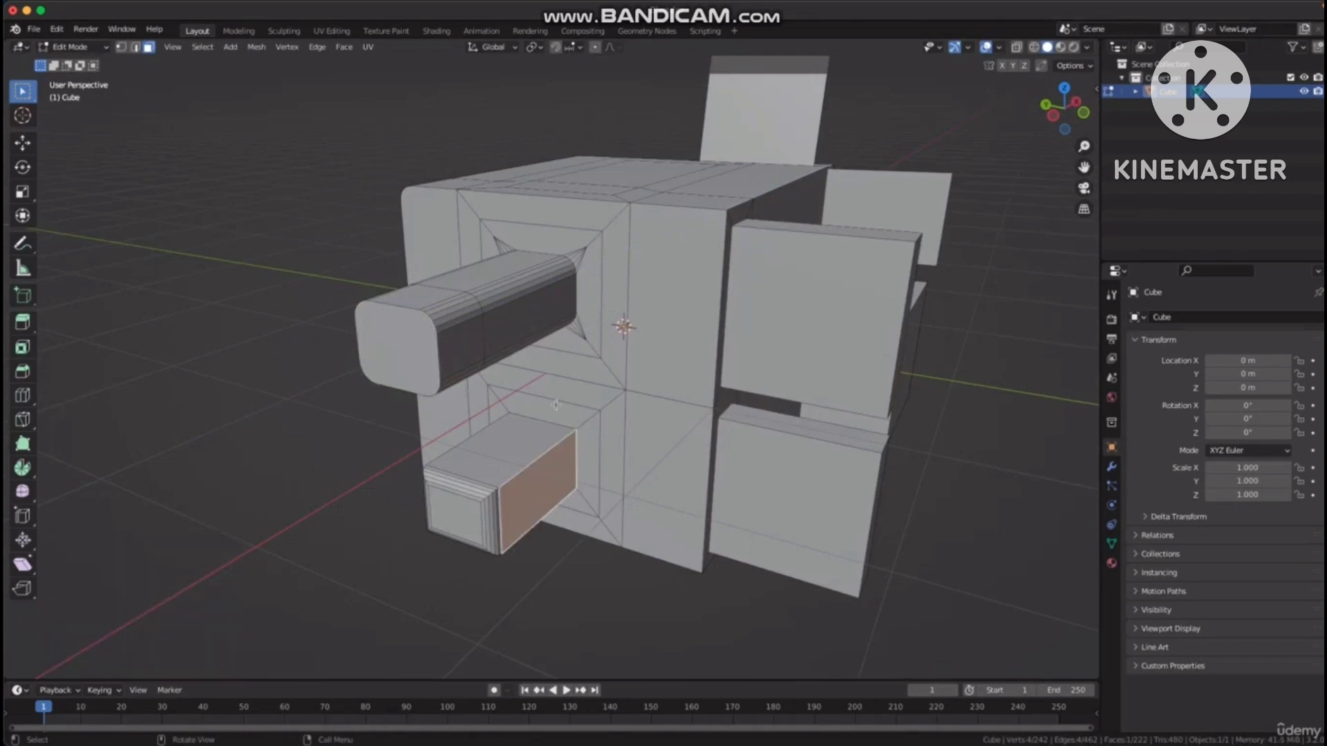
pyautogui.keyDown('shift'); pyautogui.click(522, 309); pyautogui.keyUp('shift')
pyautogui.press('e')
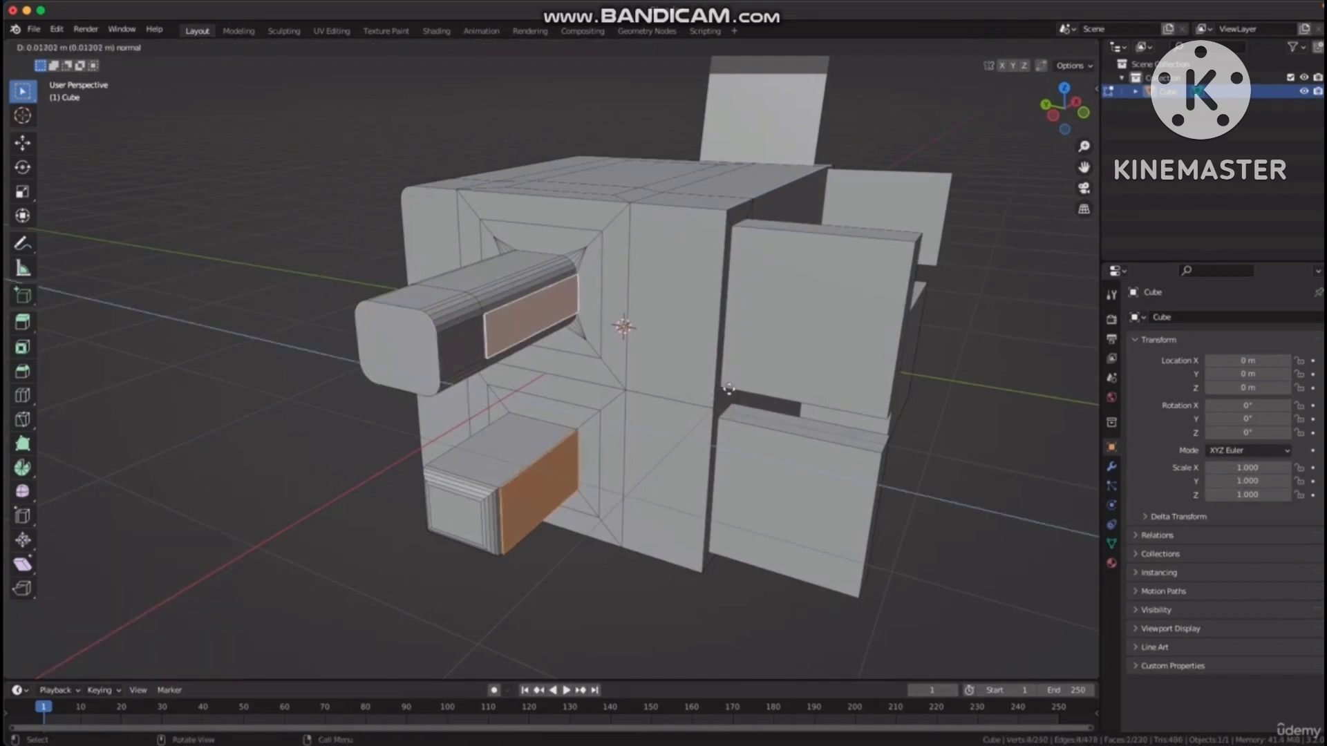
pyautogui.click(805, 401)
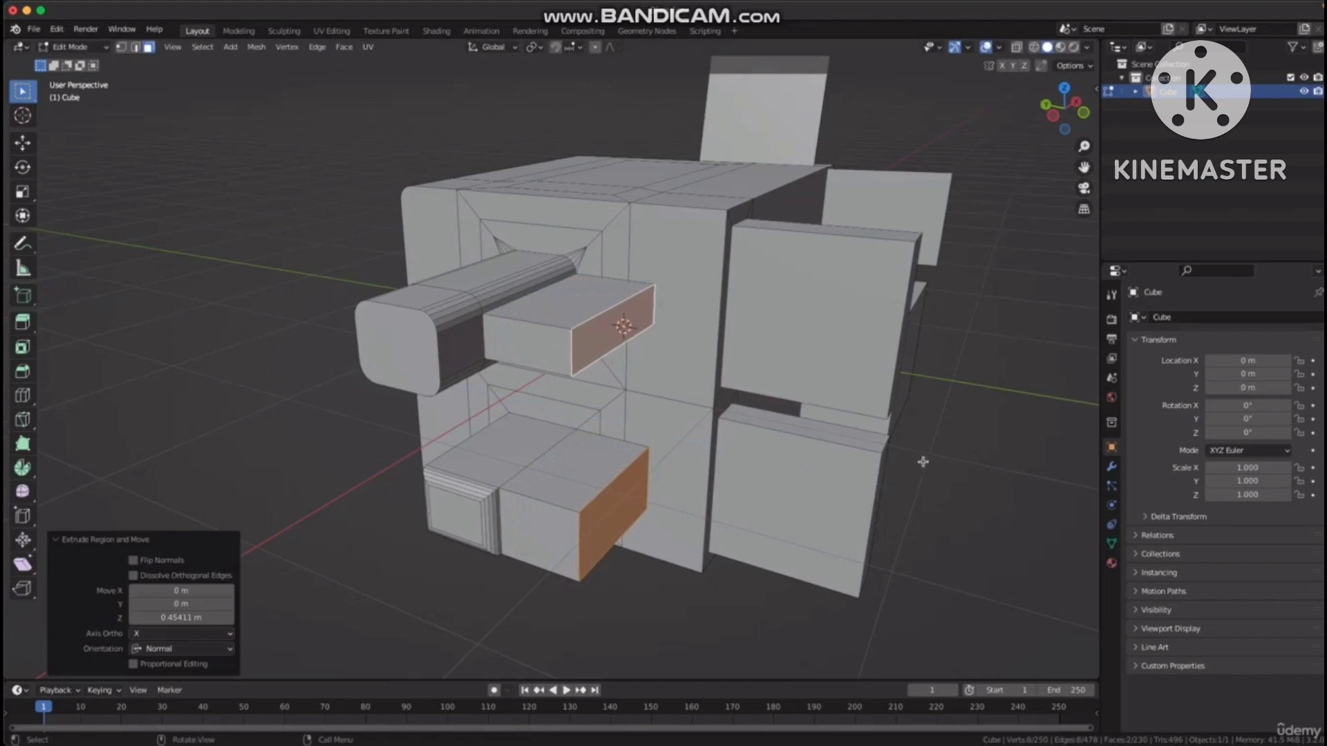
# Undo the extrusion of the -Y side faces on both +X blocks.
pyautogui.click(923, 462)
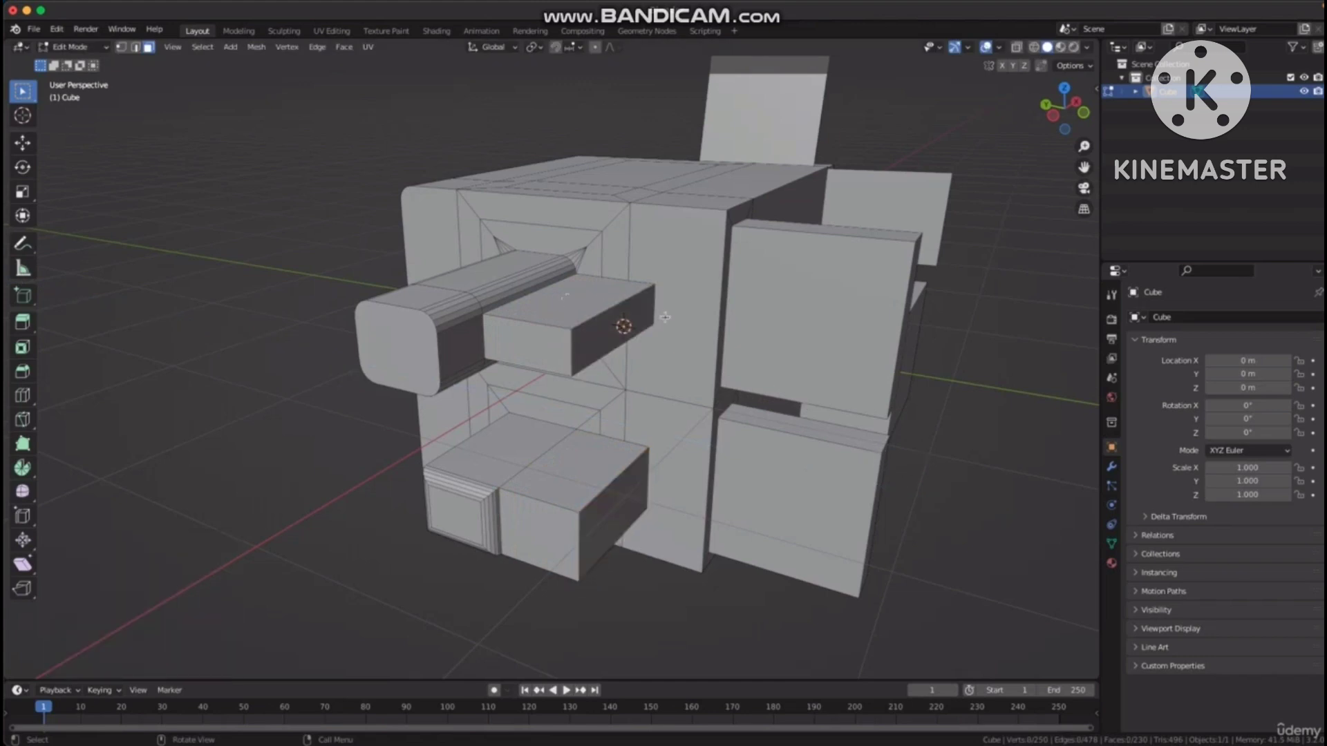
pyautogui.hotkey('ctrl', 'z')
pyautogui.hotkey('ctrl', 'z')
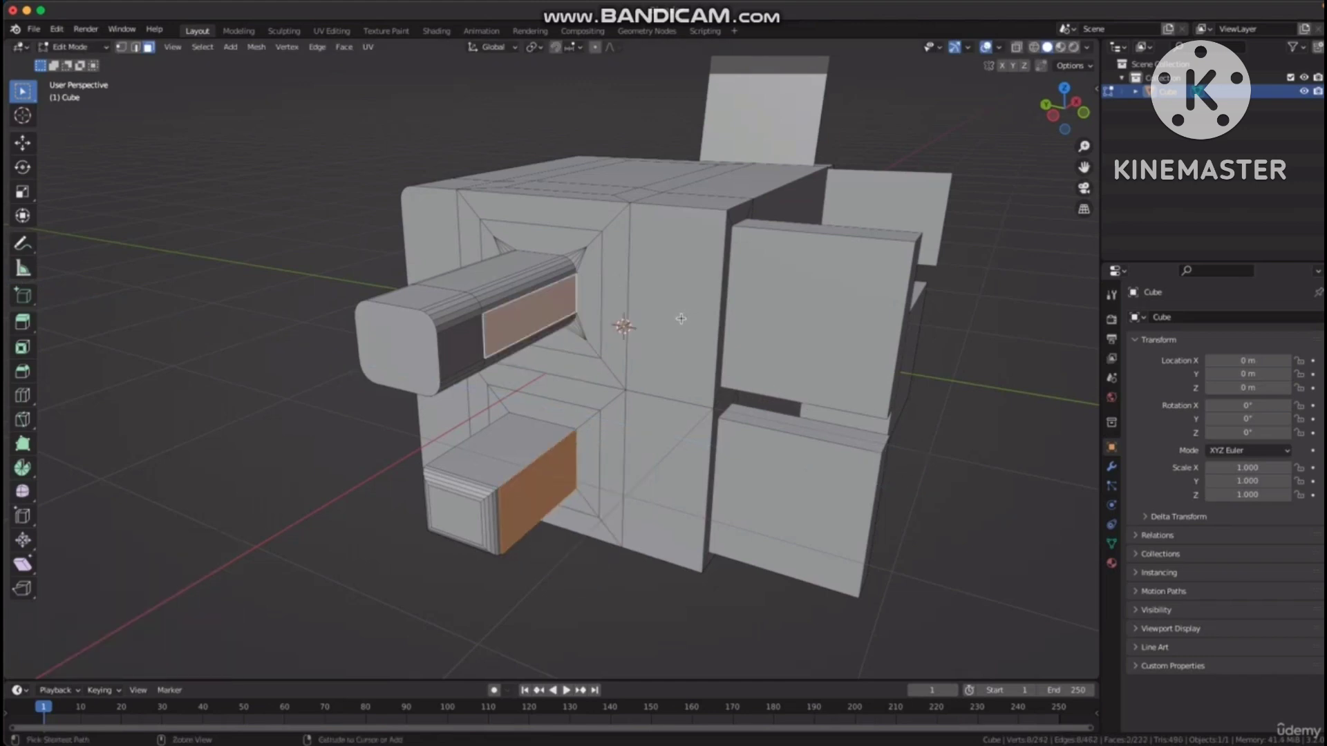
# Select the two opposite Y-side faces of the lower +X block.
pyautogui.click(678, 340)
pyautogui.moveTo(567, 352); pyautogui.dragTo(557, 362, button='middle')
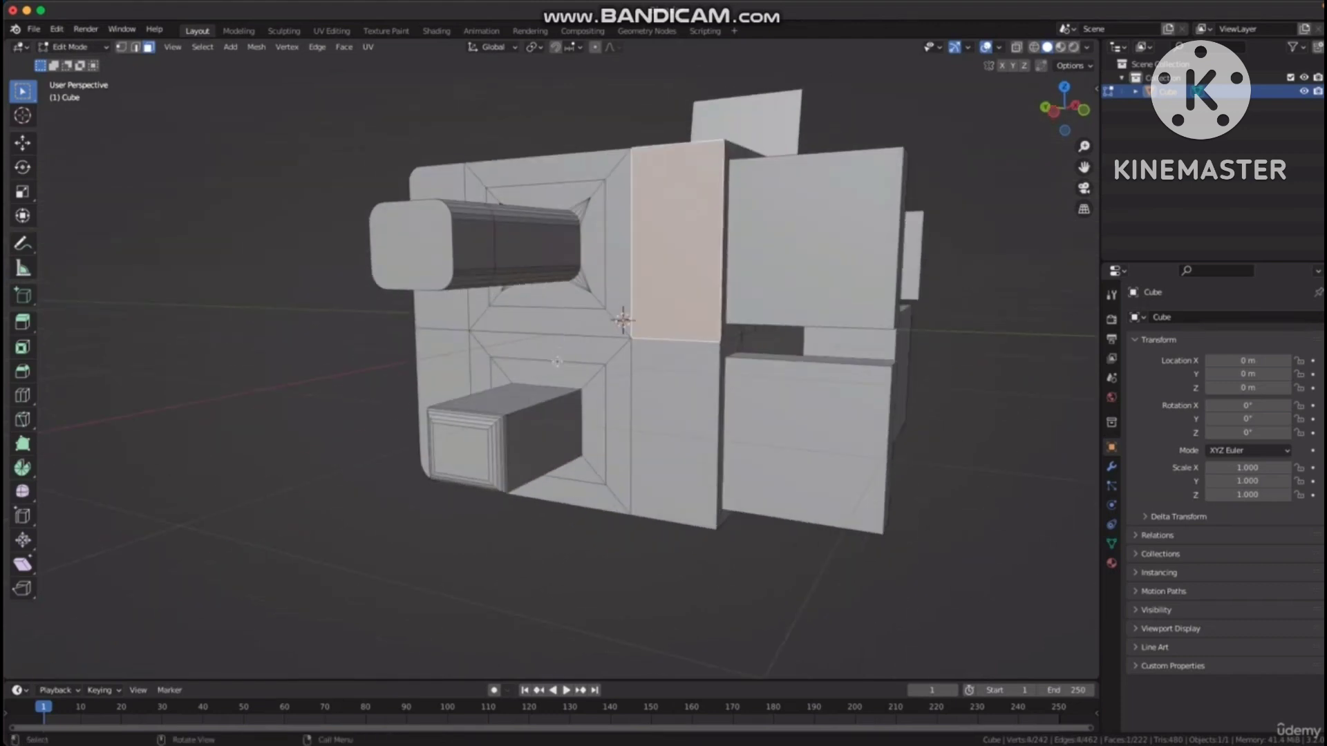
pyautogui.click(533, 433)
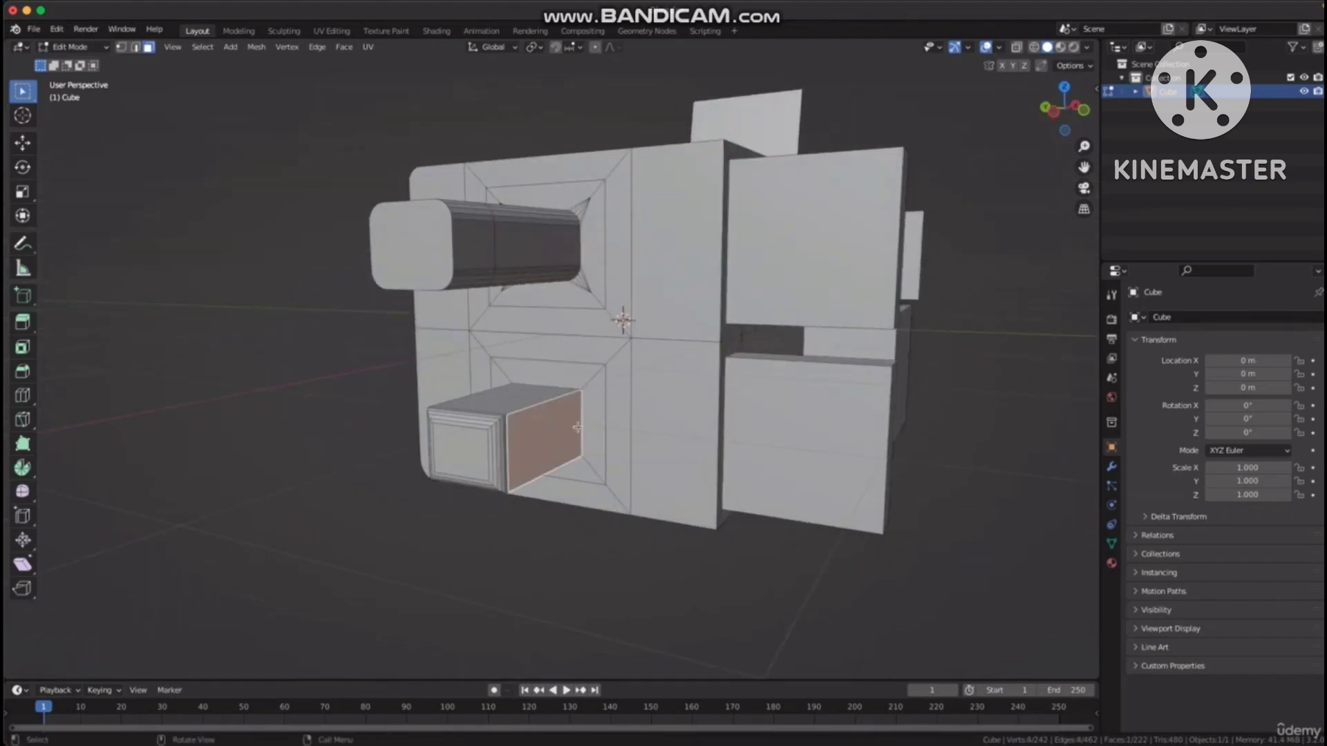
pyautogui.moveTo(578, 427); pyautogui.dragTo(673, 421, button='middle')
pyautogui.keyDown('shift'); pyautogui.click(676, 419); pyautogui.keyUp('shift')
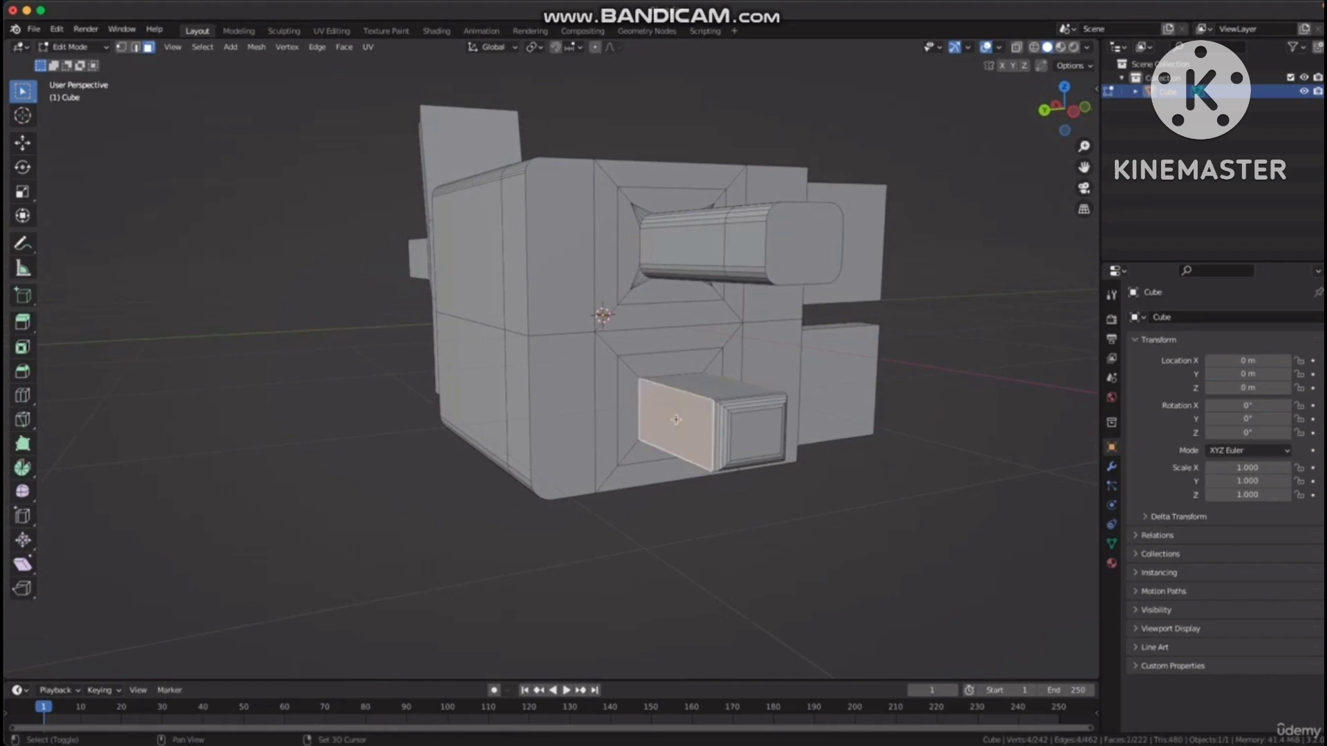
pyautogui.scroll(2, 676, 419)
pyautogui.keyDown('shift'); pyautogui.moveTo(714, 341); pyautogui.dragTo(489, 269, button='middle'); pyautogui.keyUp('shift')
pyautogui.scroll(2, 637, 257)
pyautogui.moveTo(636, 258); pyautogui.dragTo(593, 398, button='middle')
pyautogui.moveTo(336, 357); pyautogui.dragTo(409, 369, button='middle')
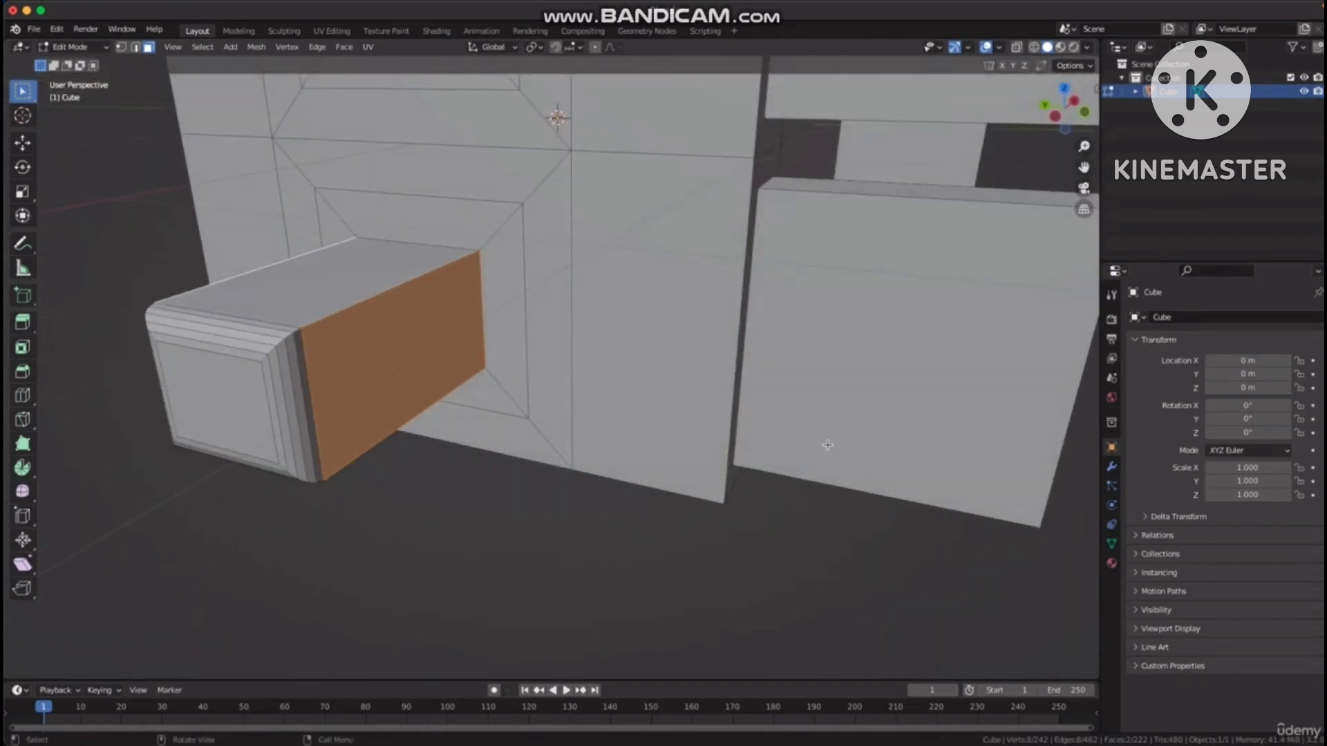
pyautogui.scroll(-2, 504, 367)
pyautogui.moveTo(513, 371); pyautogui.dragTo(586, 391, button='middle')
# Try a regular extrusion of the lower block's two opposite side faces together, and undo it.
pyautogui.press('e')
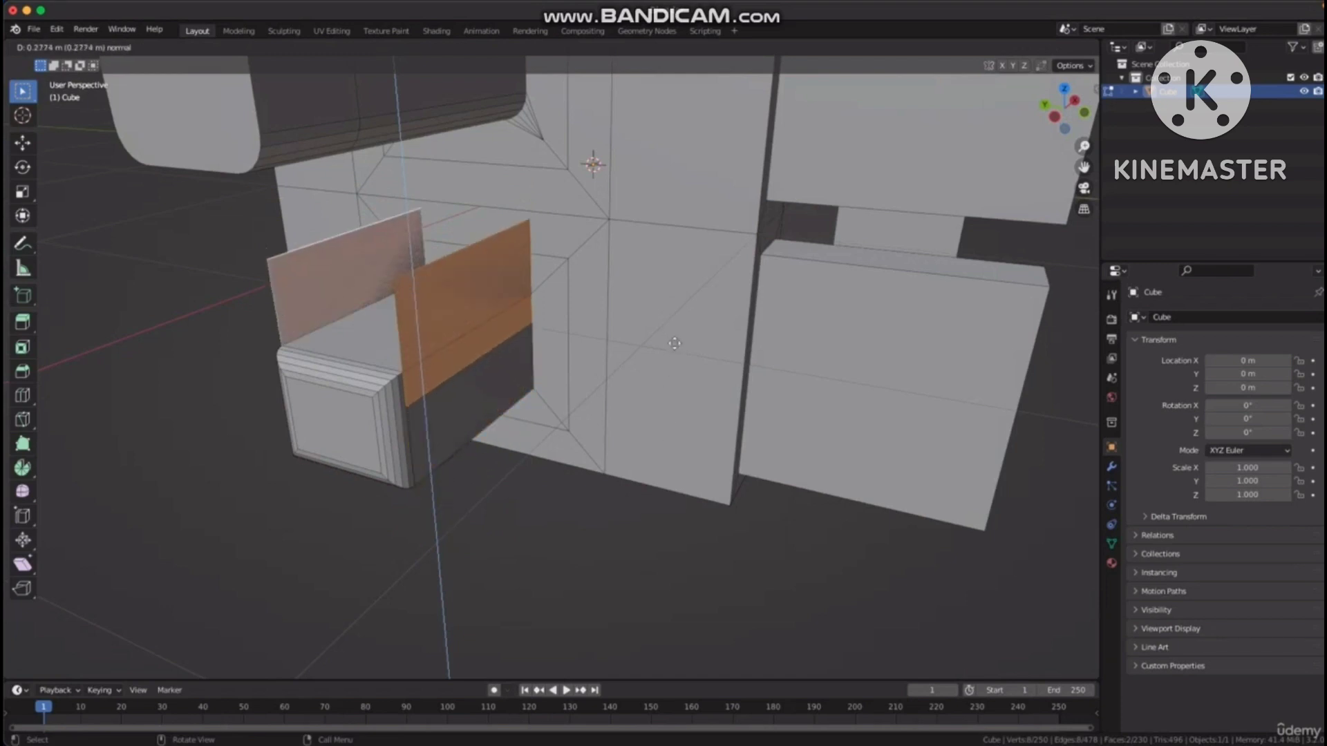
pyautogui.rightClick(670, 385)
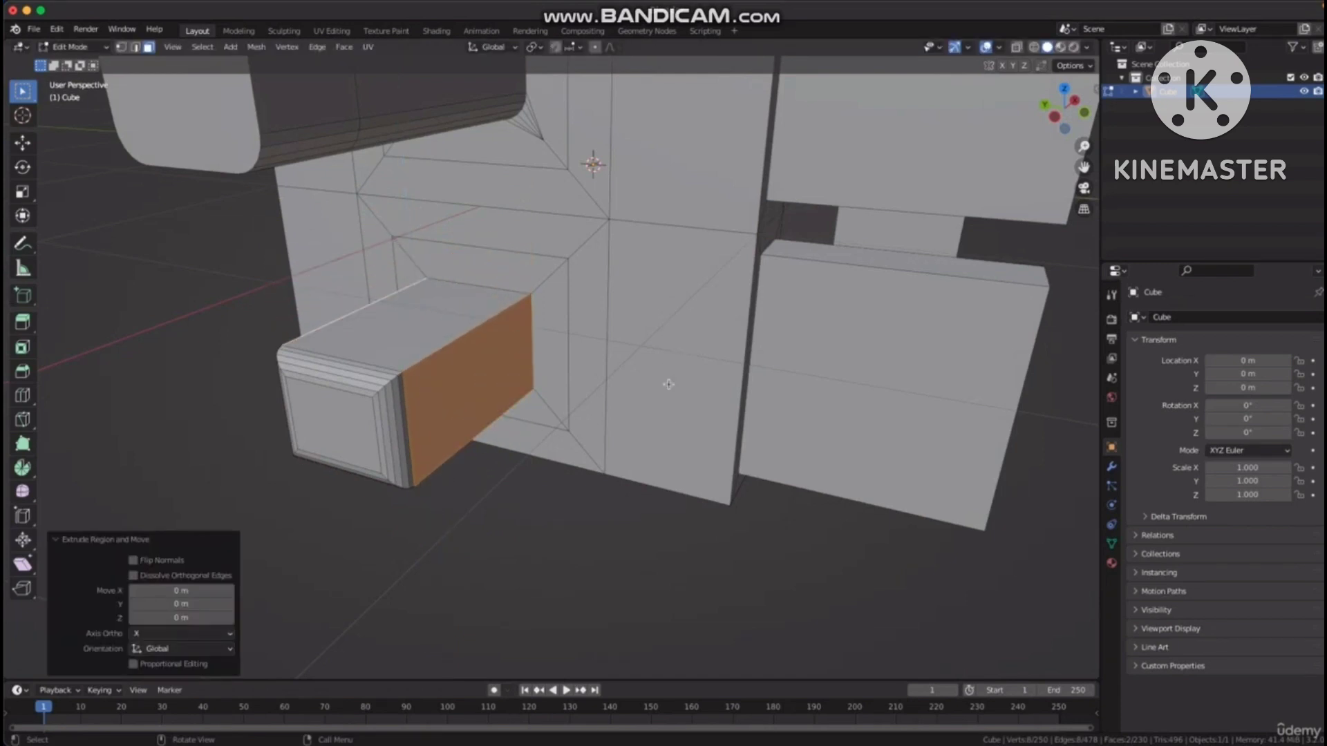
pyautogui.hotkey('ctrl', 'z')
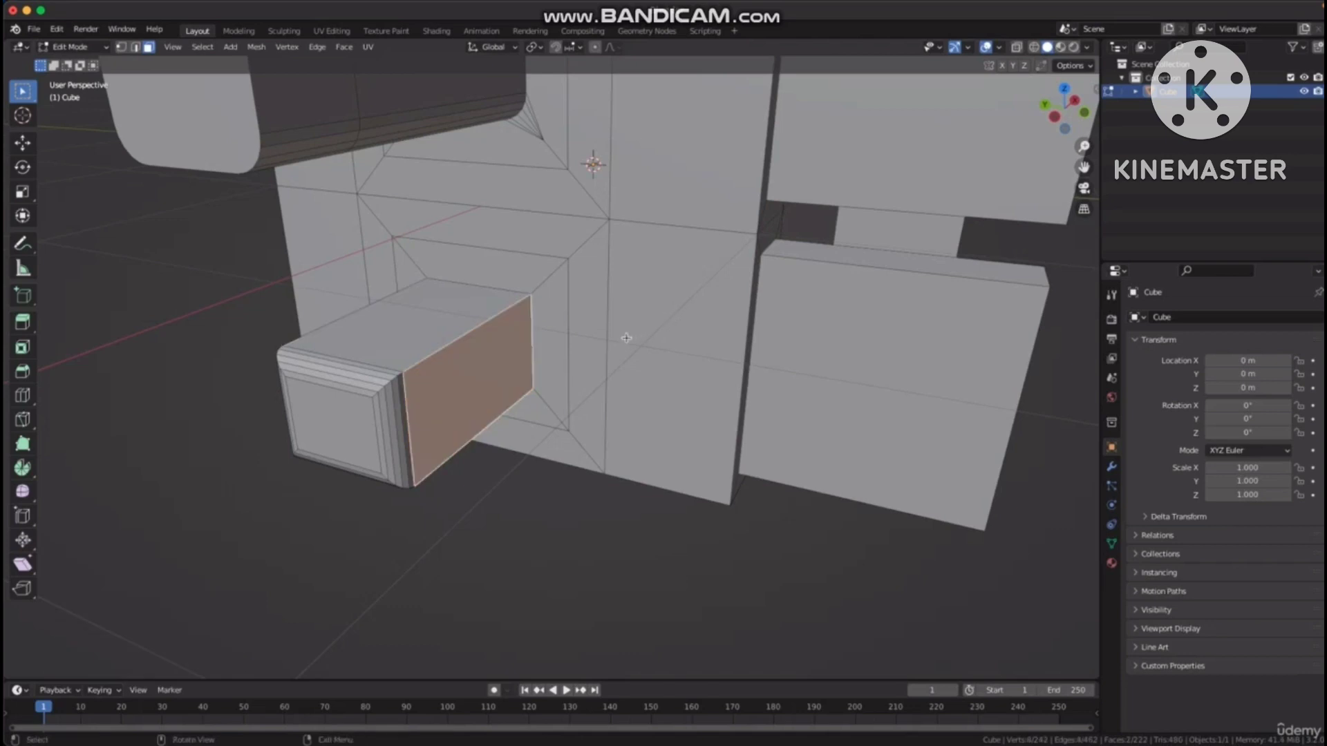
pyautogui.hotkey('ctrl', 'z')
# Select the lower +X block's two opposite Y-side faces and extrude them as individual faces about 0.2 m.
pyautogui.moveTo(626, 337); pyautogui.dragTo(661, 337, button='middle')
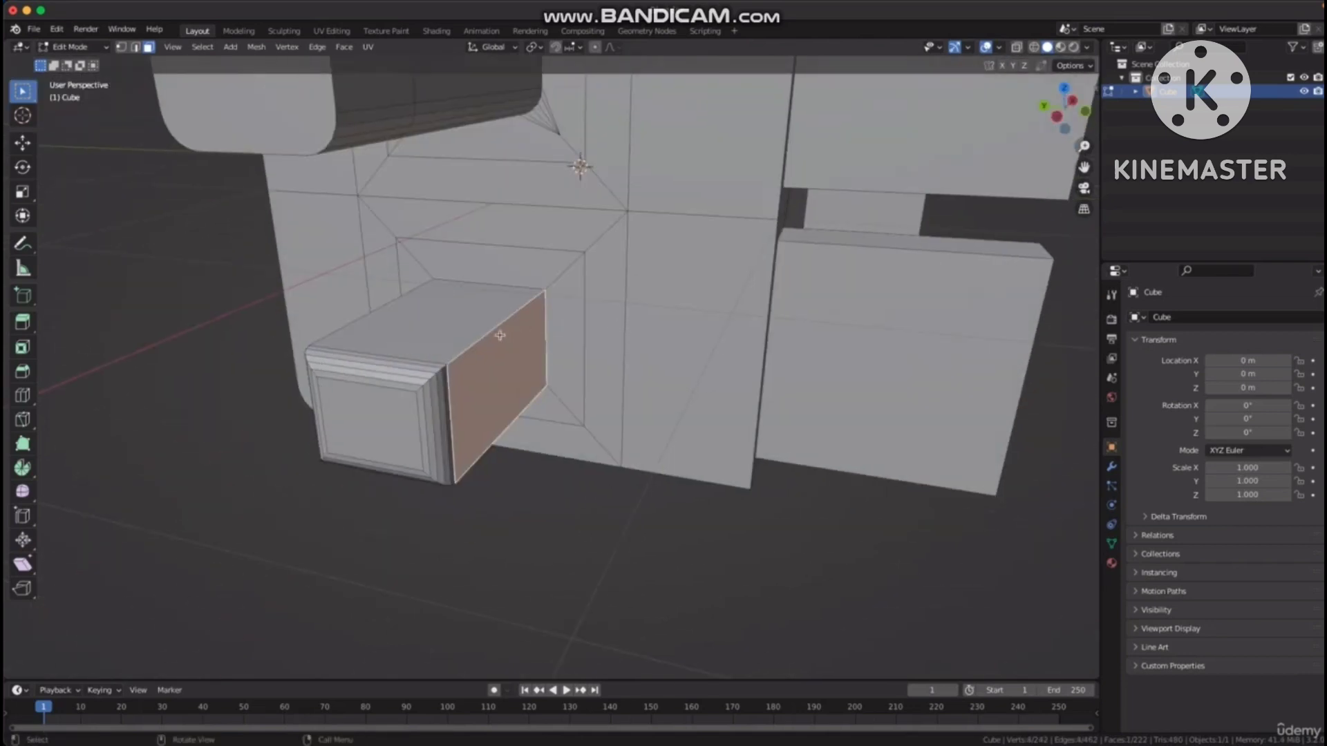
pyautogui.click(463, 316)
pyautogui.click(517, 369)
pyautogui.moveTo(548, 285); pyautogui.dragTo(516, 370, button='middle')
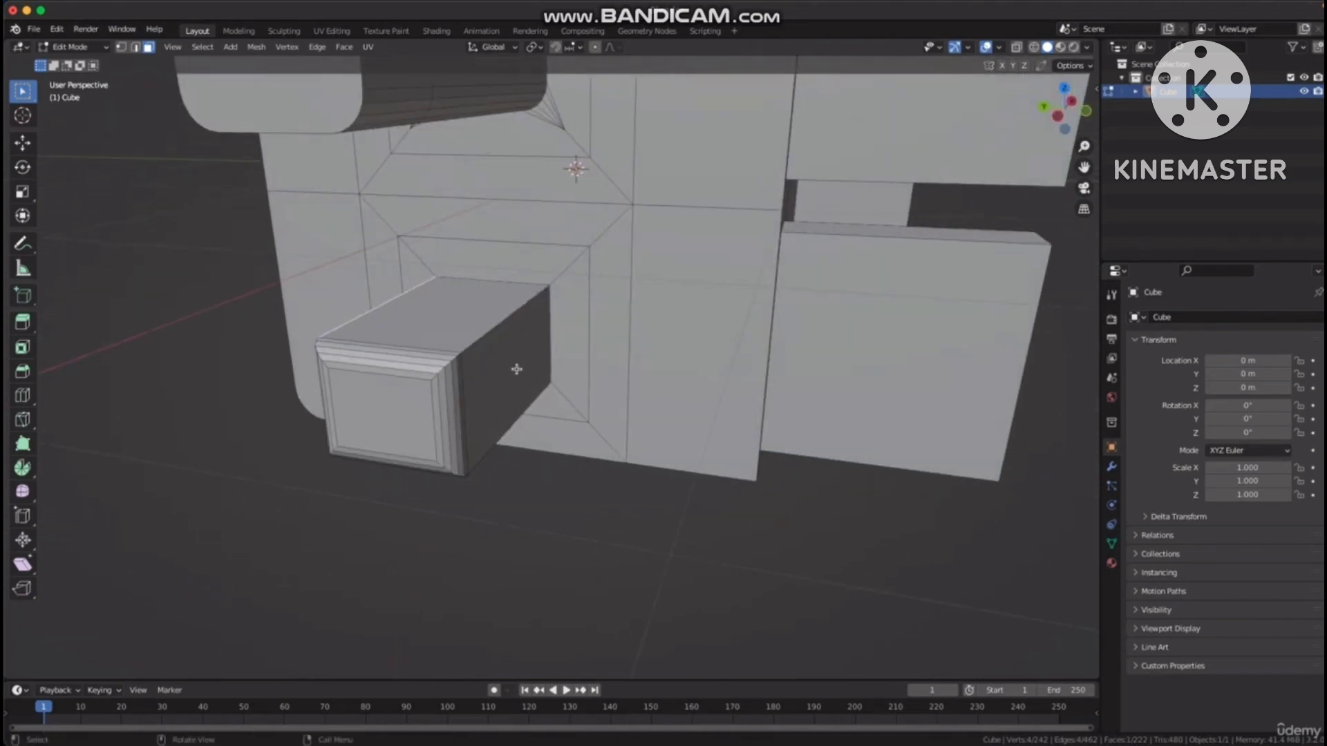
pyautogui.keyDown('shift'); pyautogui.click(512, 366); pyautogui.keyUp('shift')
pyautogui.moveTo(588, 333); pyautogui.dragTo(652, 348, button='middle')
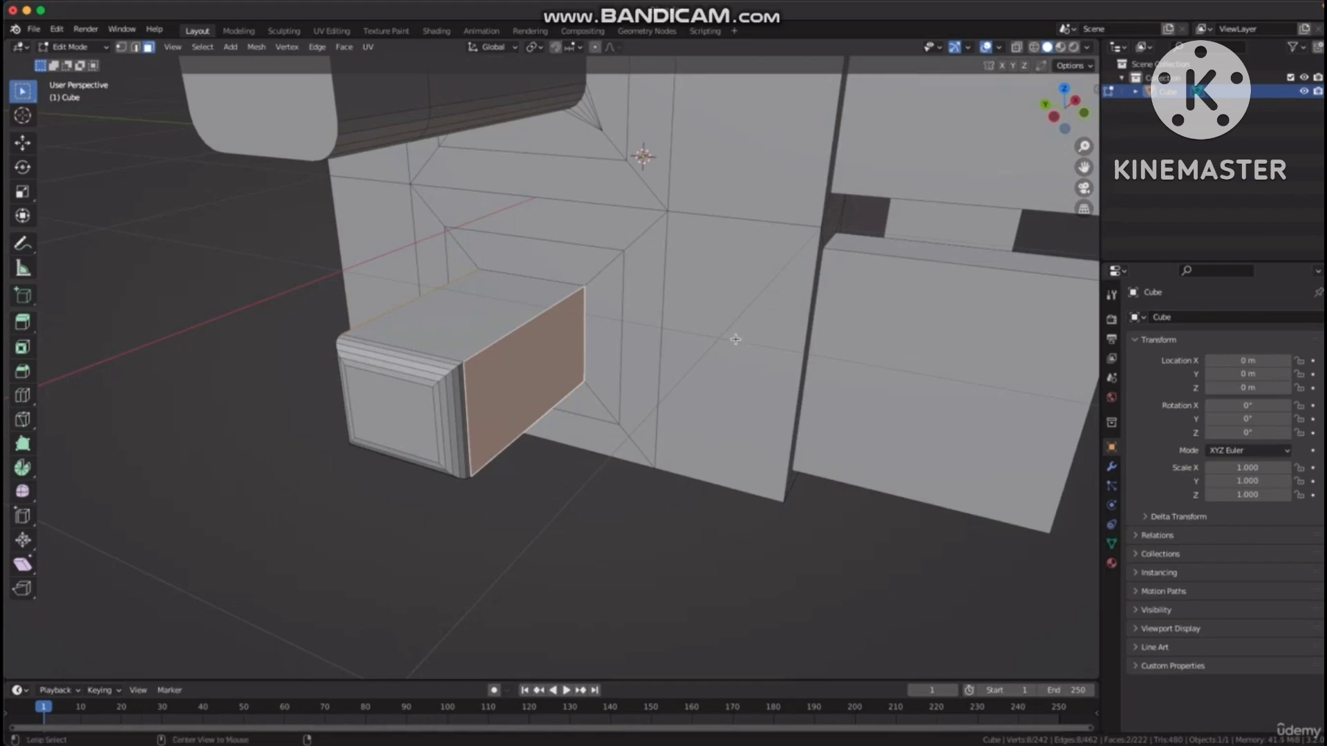
pyautogui.hotkey('alt', 'e')
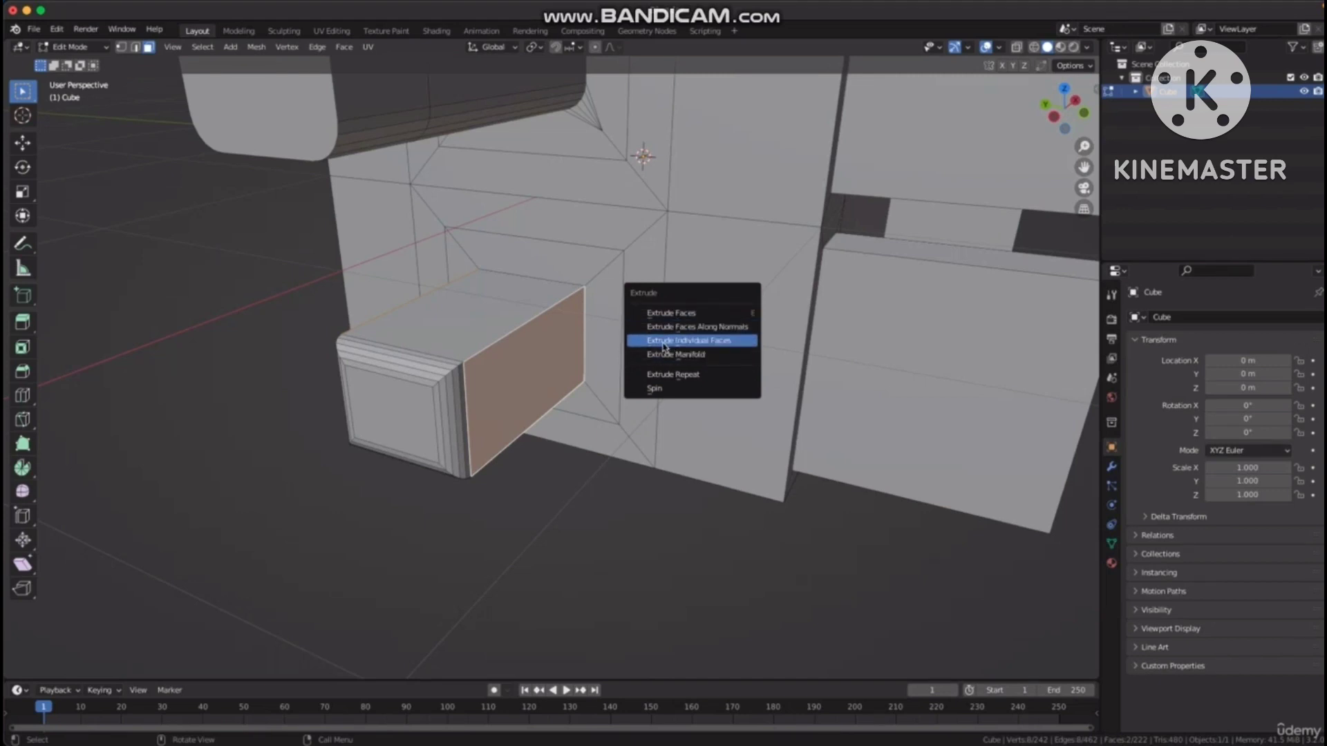
pyautogui.click(729, 342)
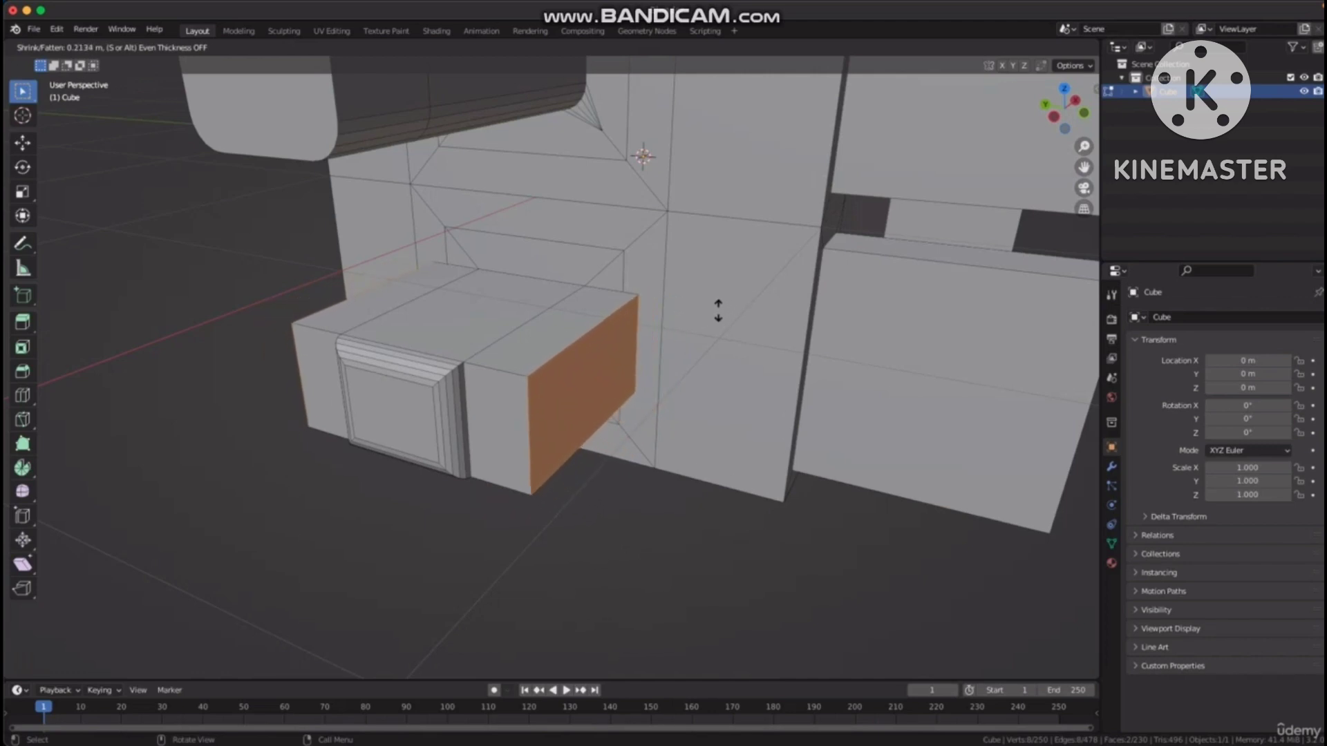
pyautogui.click(712, 313)
# Select the four flat side faces around the outer section of the upper rounded +X block.
pyautogui.moveTo(711, 313); pyautogui.dragTo(776, 361, button='middle')
pyautogui.scroll(-4, 751, 297)
pyautogui.scroll(5, 776, 361)
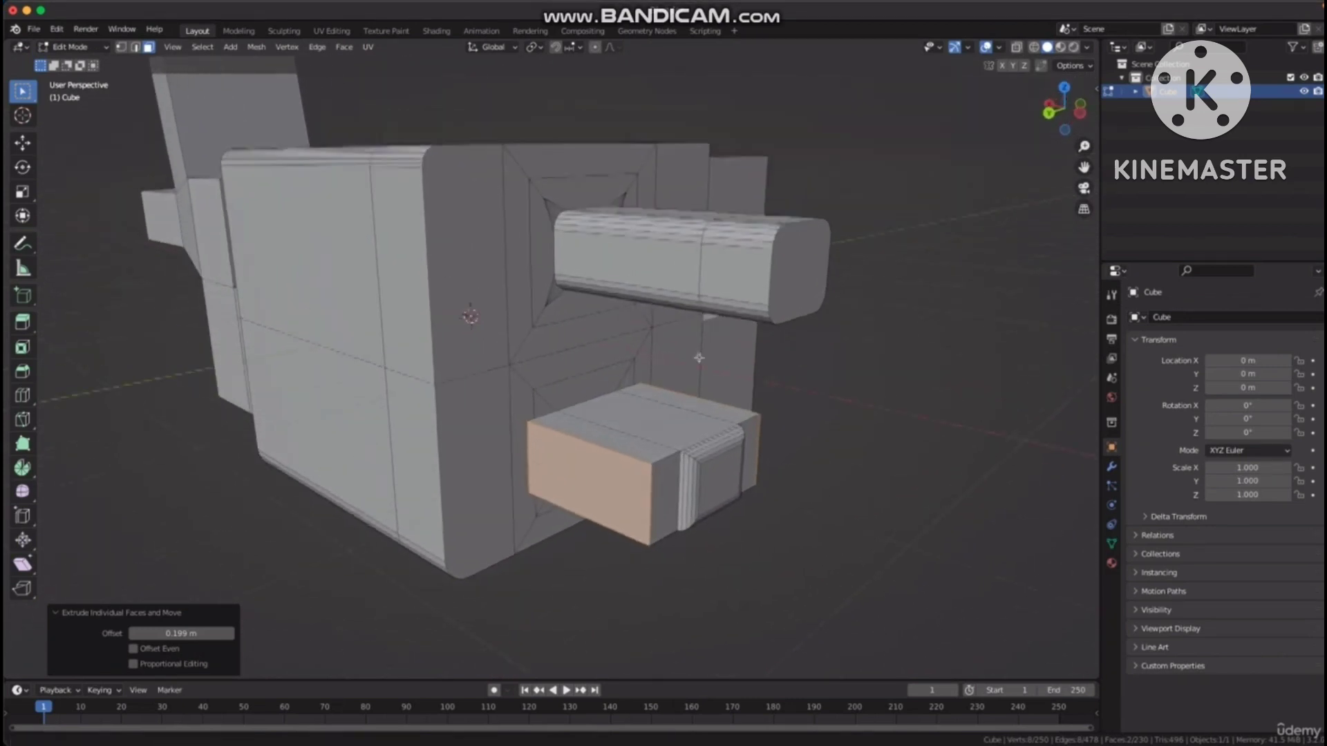
pyautogui.keyDown('shift'); pyautogui.moveTo(708, 331); pyautogui.dragTo(671, 345, button='middle'); pyautogui.keyUp('shift')
pyautogui.scroll(1, 672, 346)
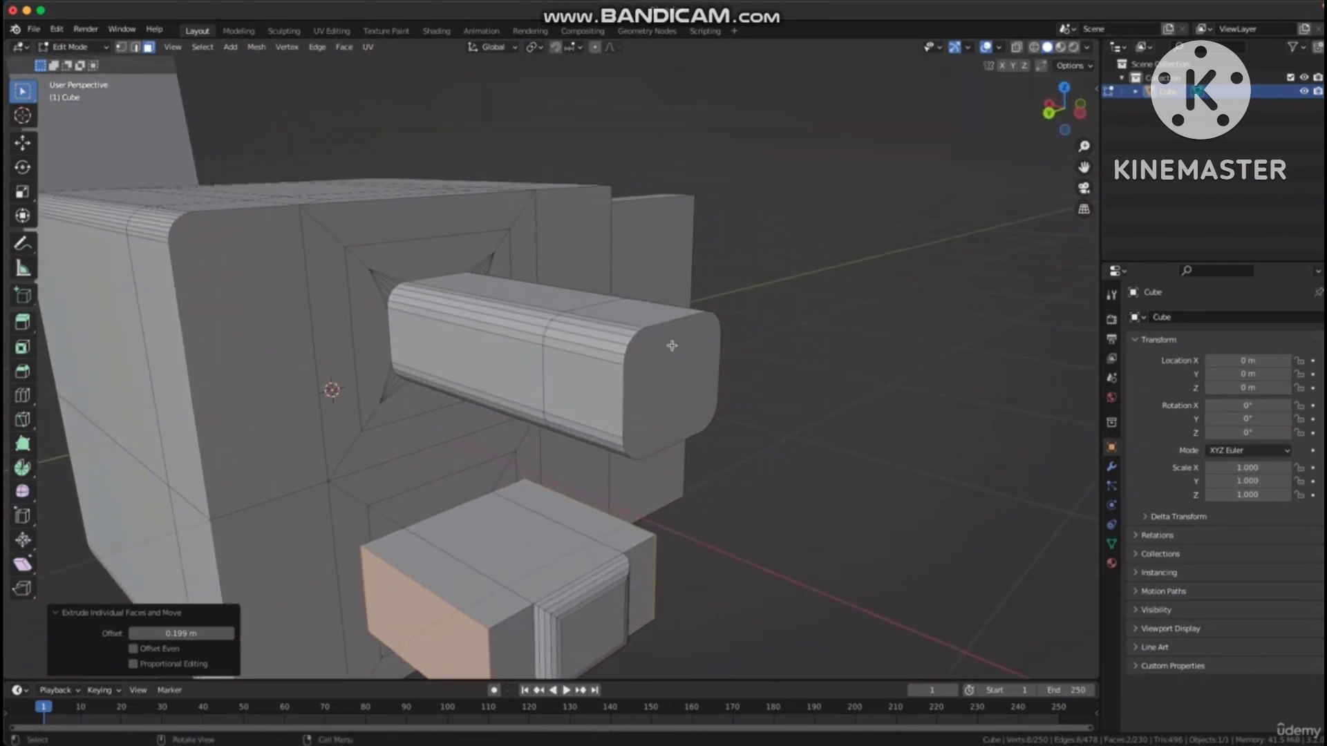
pyautogui.click(581, 385)
pyautogui.moveTo(581, 384); pyautogui.dragTo(584, 358, button='middle')
pyautogui.keyDown('shift'); pyautogui.click(576, 395); pyautogui.keyUp('shift')
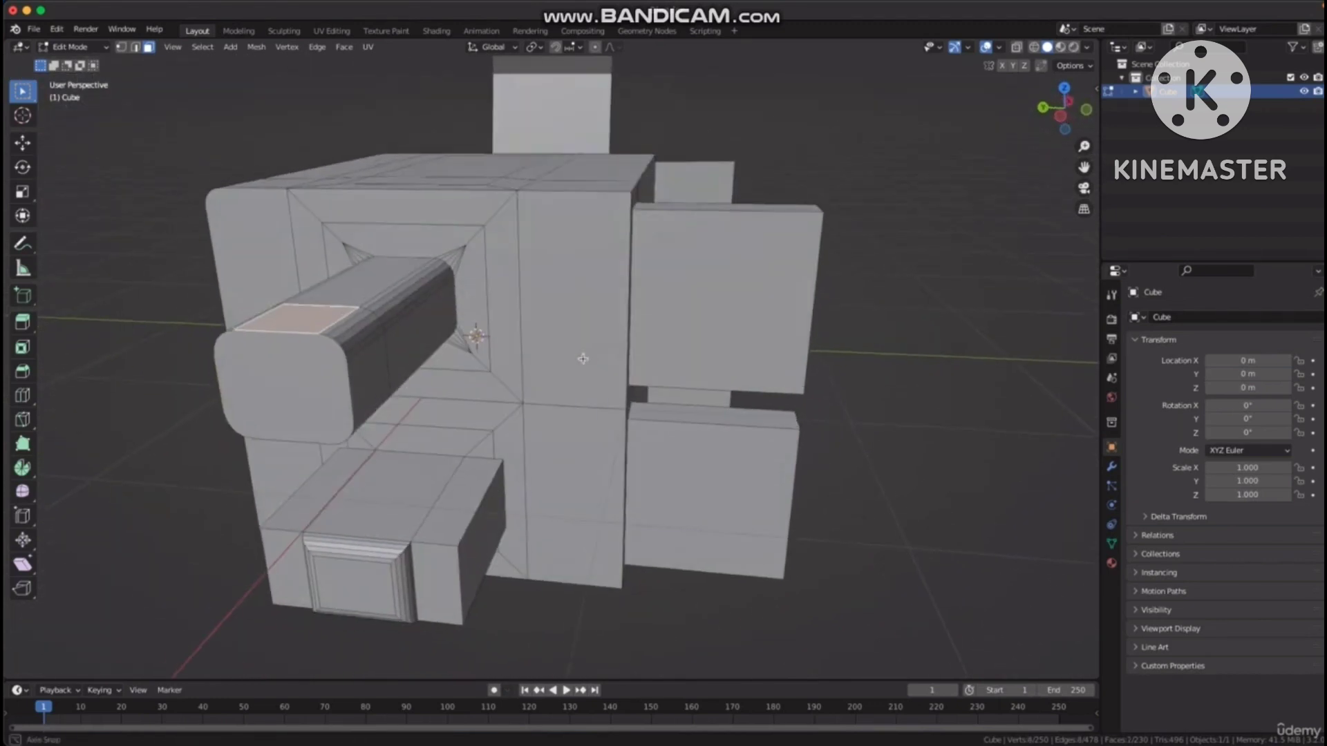
pyautogui.moveTo(400, 353); pyautogui.dragTo(509, 264, button='middle')
pyautogui.keyDown('shift'); pyautogui.click(324, 345); pyautogui.keyUp('shift')
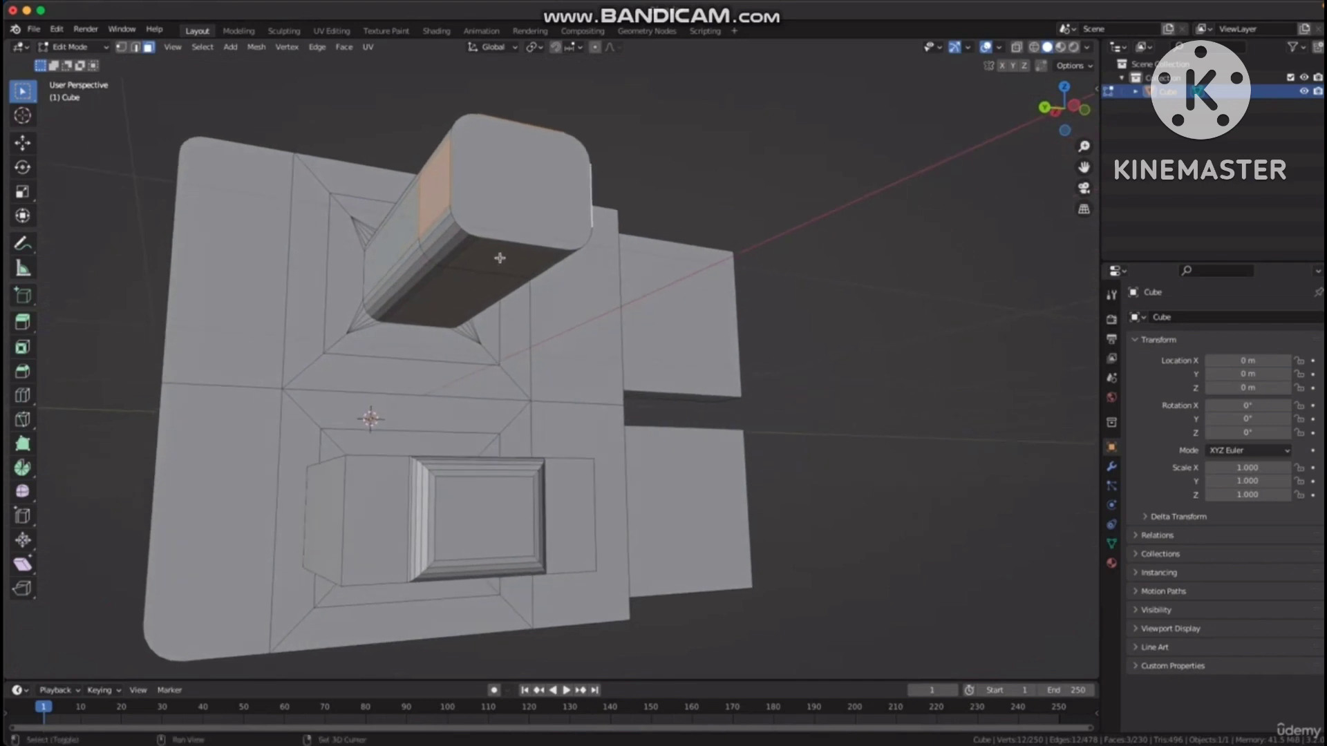
pyautogui.keyDown('shift'); pyautogui.click(499, 257); pyautogui.keyUp('shift')
pyautogui.moveTo(657, 293); pyautogui.dragTo(706, 442, button='middle')
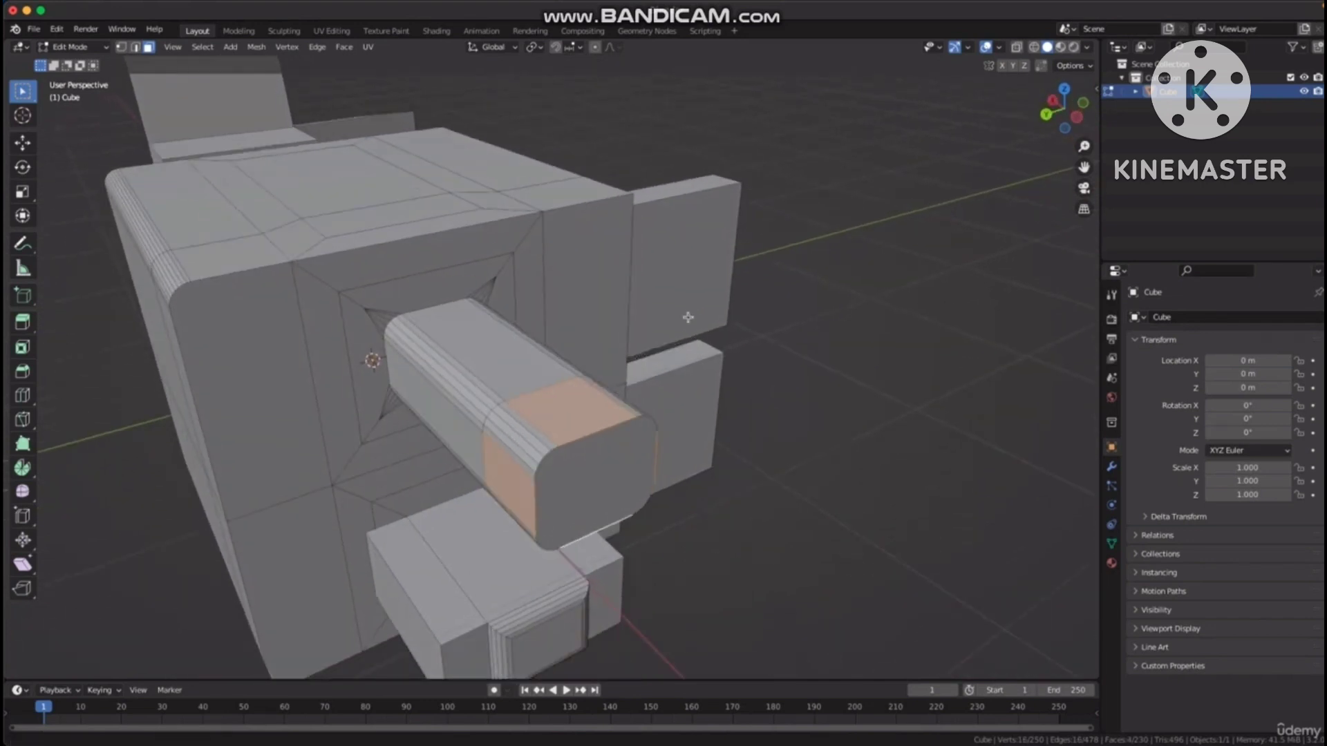
pyautogui.moveTo(688, 317); pyautogui.dragTo(734, 302, button='middle')
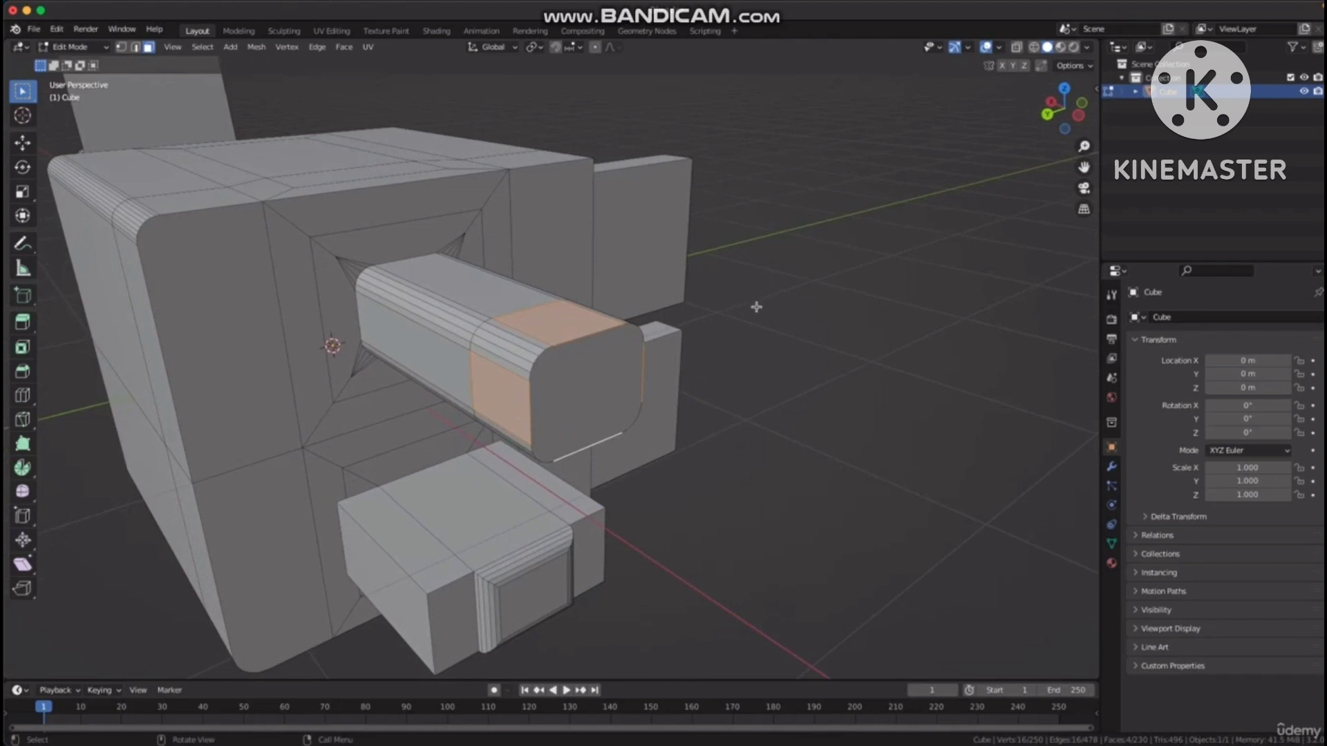
# Extrude the four selected side faces of the upper block as individual faces about 0.51 m.
pyautogui.hotkey('alt', 'e')
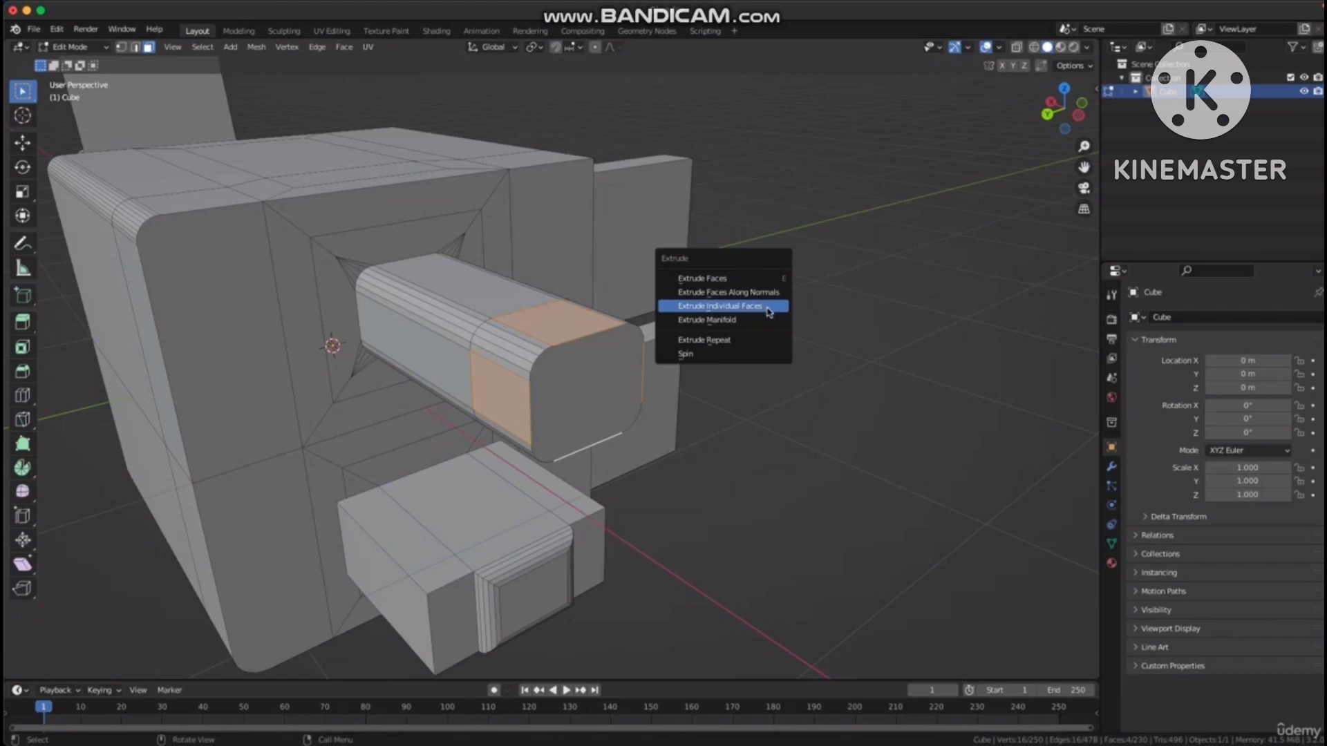
pyautogui.click(763, 308)
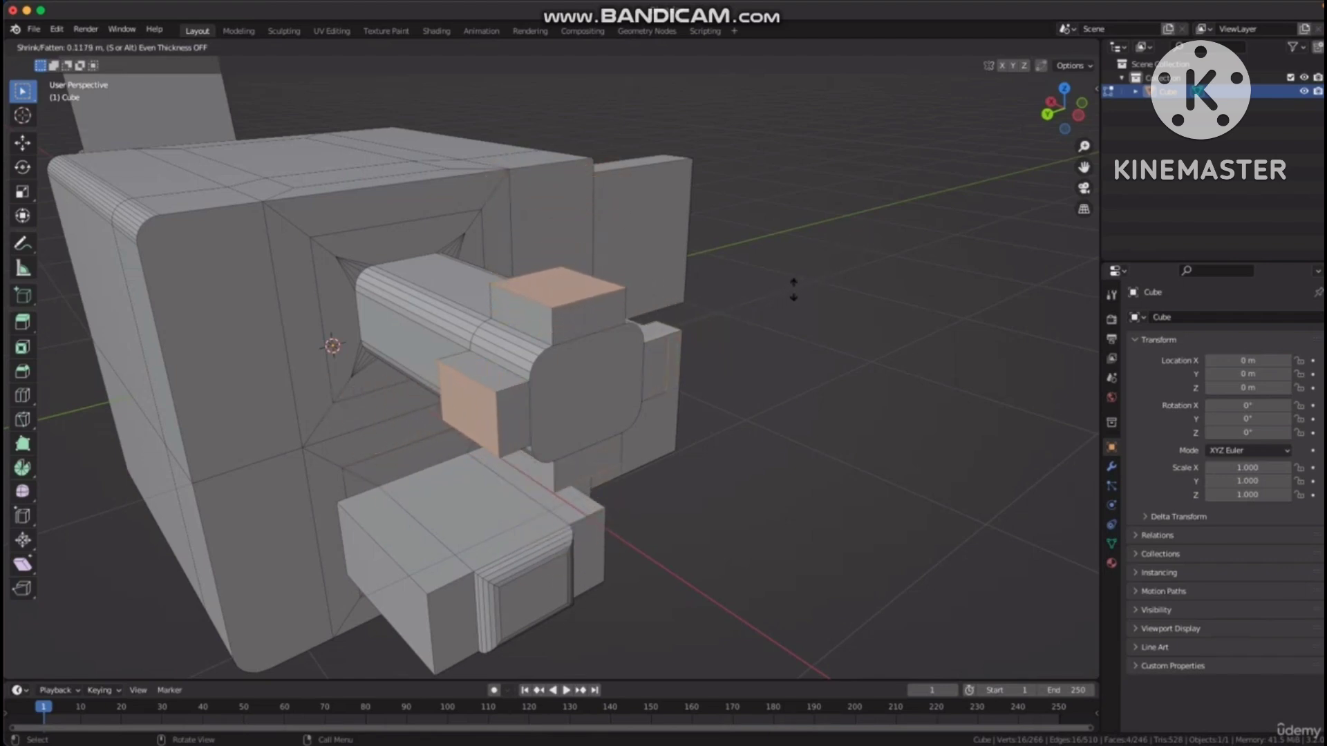
pyautogui.click(864, 228)
# Select the end faces of all four arms extruded from the upper +X block.
pyautogui.moveTo(792, 362); pyautogui.dragTo(745, 317, button='middle')
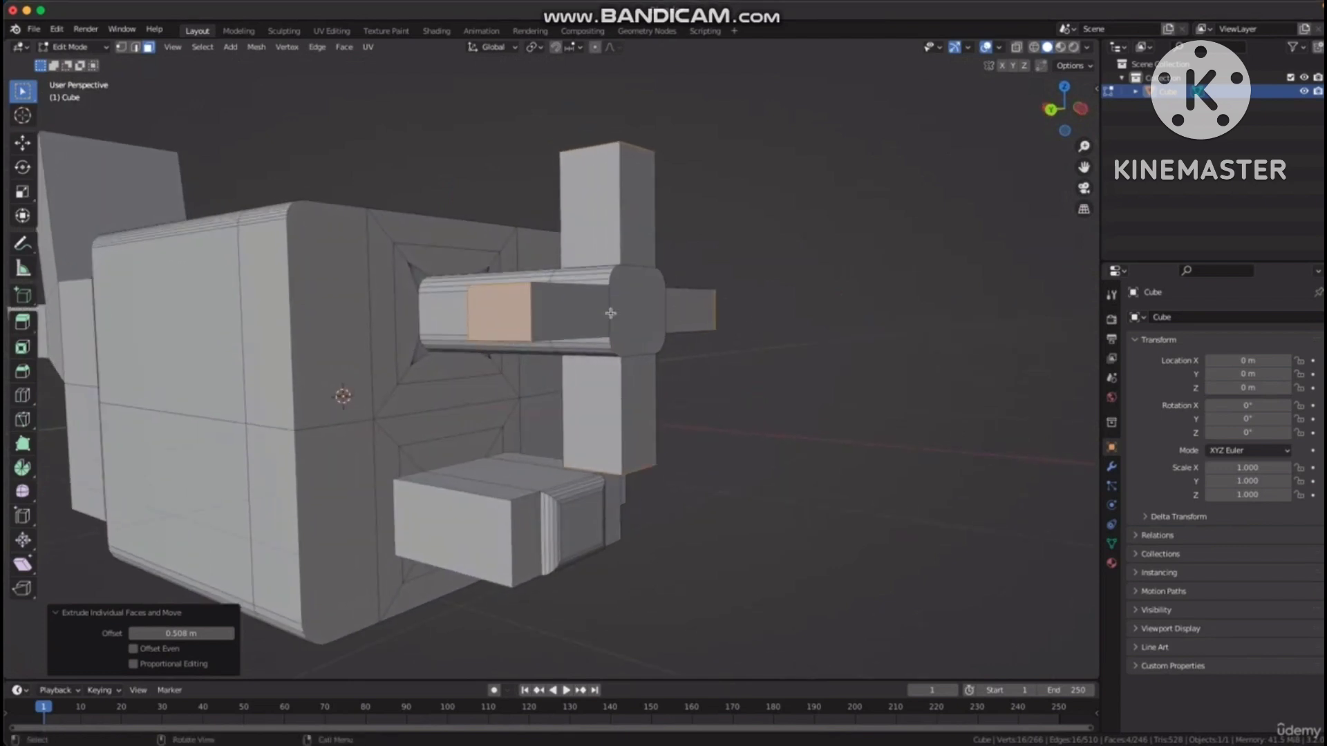
pyautogui.click(494, 310)
pyautogui.moveTo(504, 315); pyautogui.dragTo(536, 365, button='middle')
pyautogui.keyDown('shift'); pyautogui.click(561, 282); pyautogui.keyUp('shift')
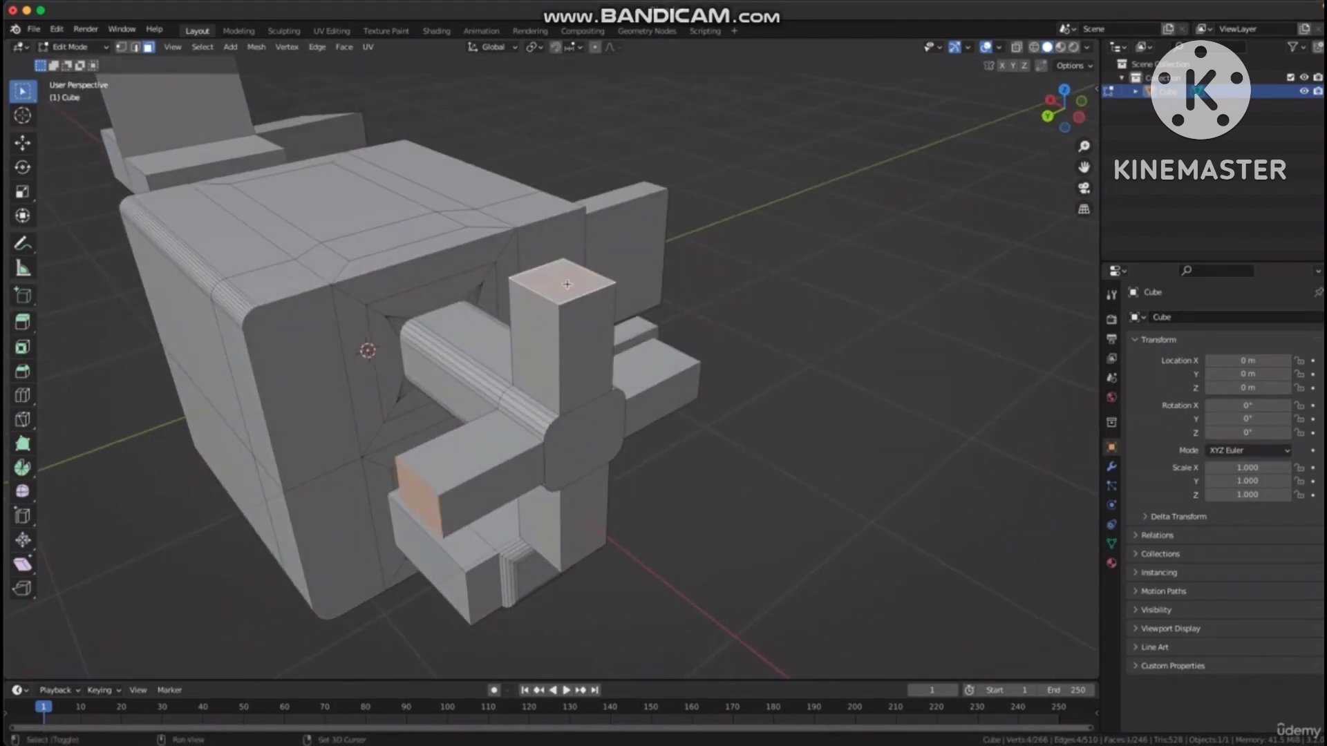
pyautogui.moveTo(653, 295); pyautogui.dragTo(541, 293, button='middle')
pyautogui.keyDown('shift'); pyautogui.click(509, 388); pyautogui.keyUp('shift')
pyautogui.moveTo(512, 384); pyautogui.dragTo(613, 297, button='middle')
pyautogui.moveTo(530, 362); pyautogui.dragTo(814, 281, button='middle')
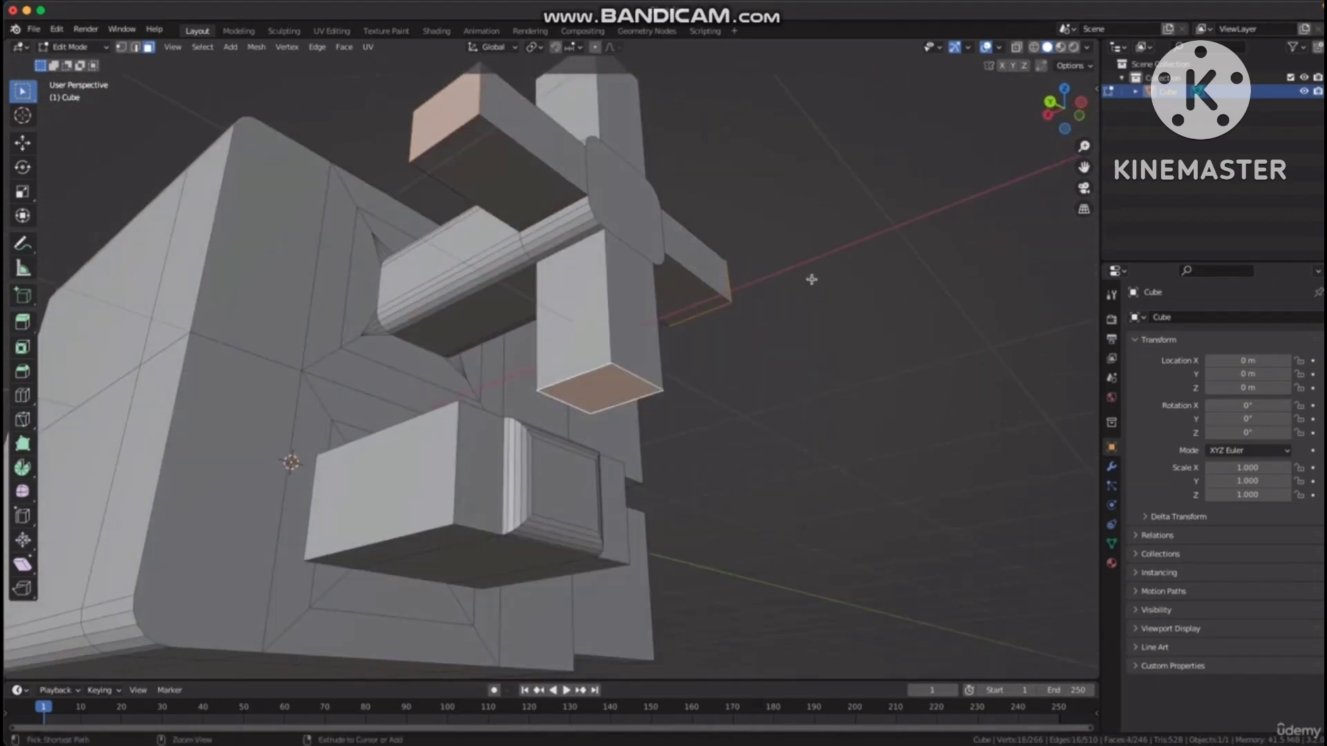
# Bevel the edges of the four arm end faces about 0.044 m wide, increase the segment count, and deselect them.
pyautogui.hotkey('ctrl', 'b')
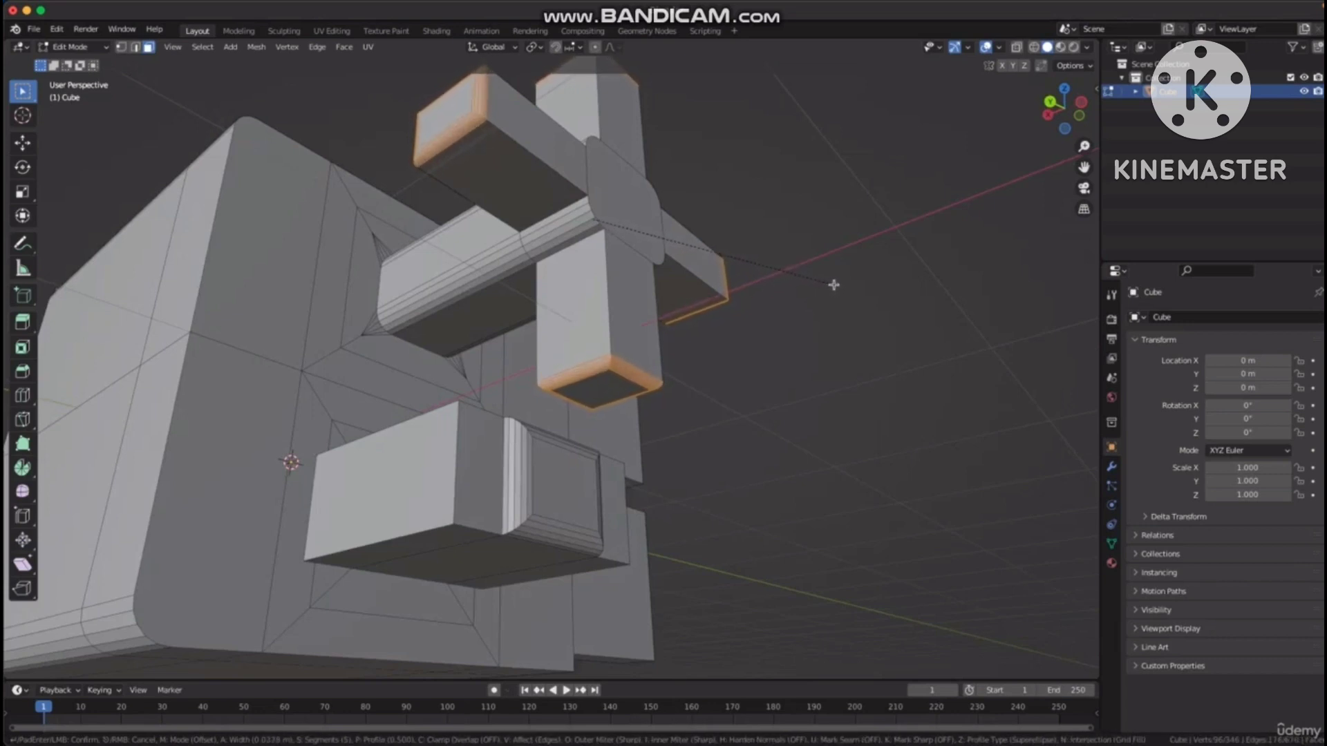
pyautogui.click(836, 287)
pyautogui.moveTo(814, 287); pyautogui.dragTo(302, 445, button='middle')
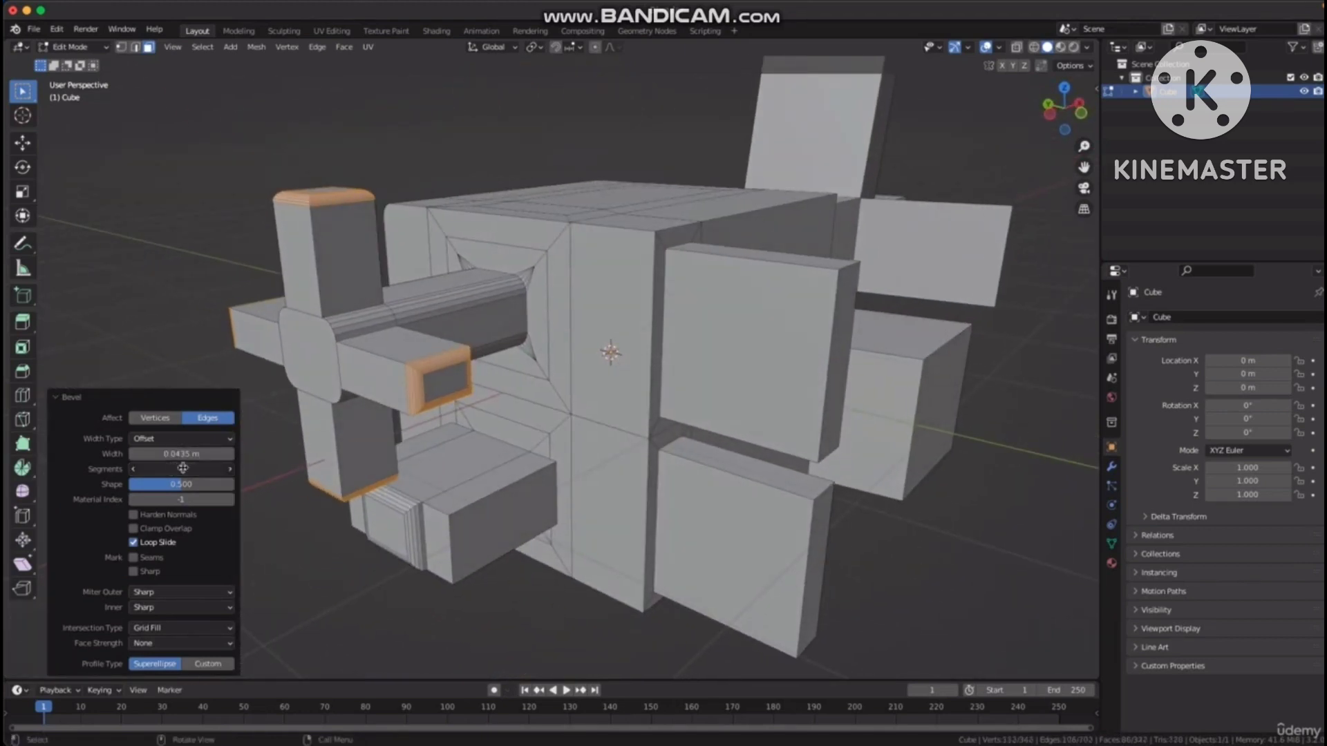
pyautogui.moveTo(183, 468)
pyautogui.mouseDown()
pyautogui.moveTo(164, 470)
pyautogui.moveTo(185, 468)
pyautogui.mouseUp()
pyautogui.moveTo(304, 434); pyautogui.dragTo(781, 284, button='middle')
pyautogui.click(930, 238)
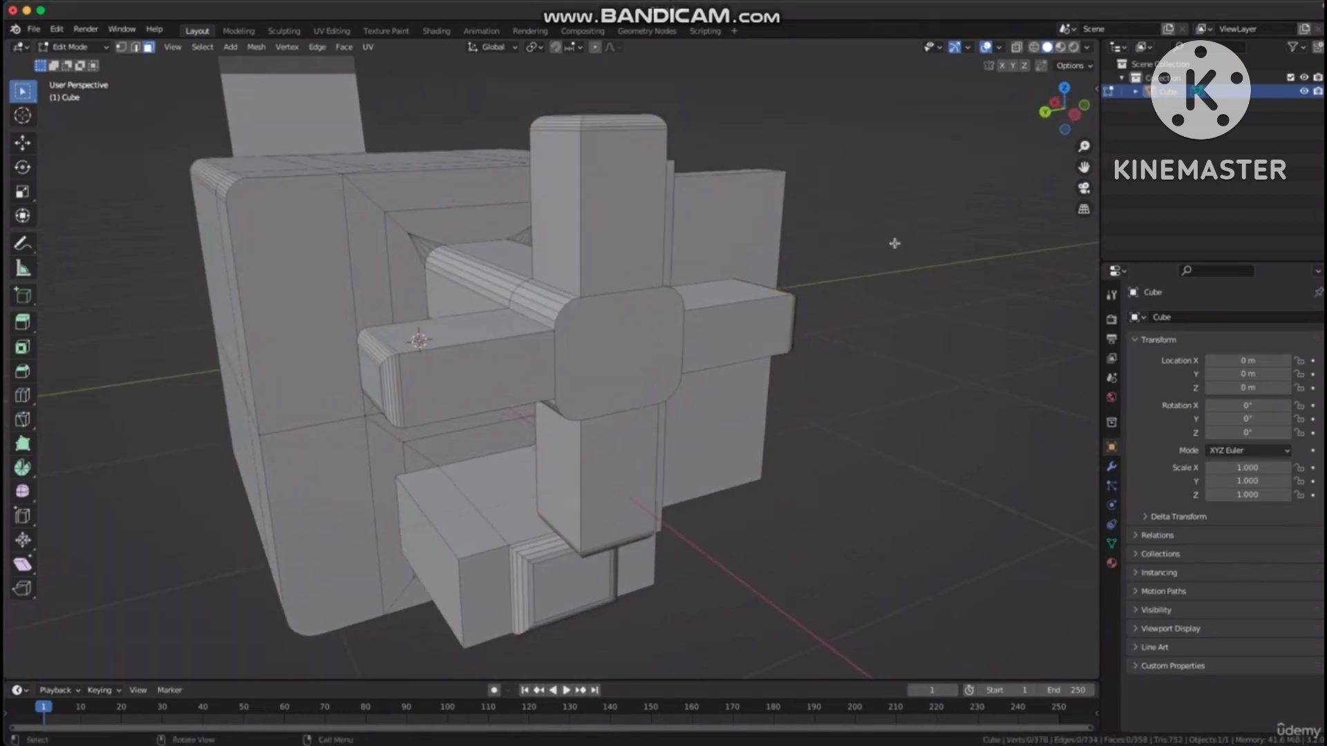
pyautogui.moveTo(881, 245); pyautogui.dragTo(772, 280, button='middle')
pyautogui.scroll(-2, 865, 267)
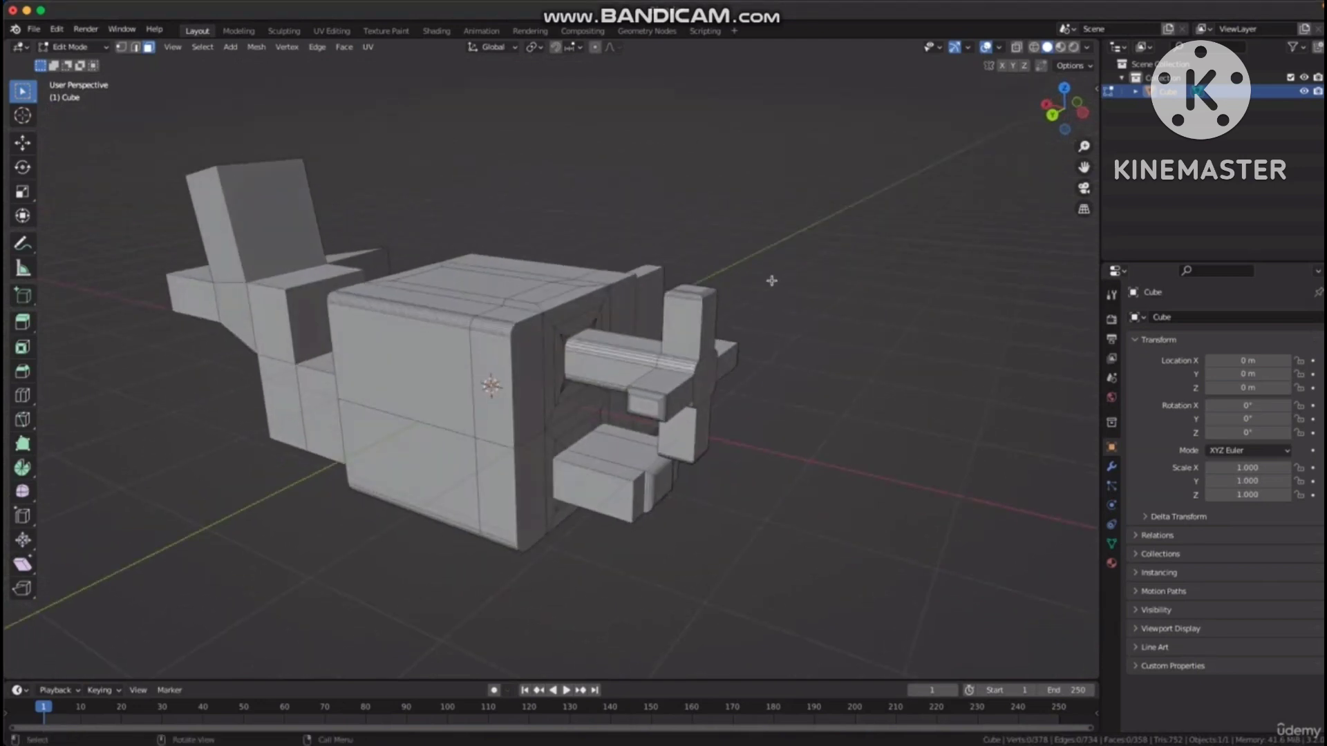